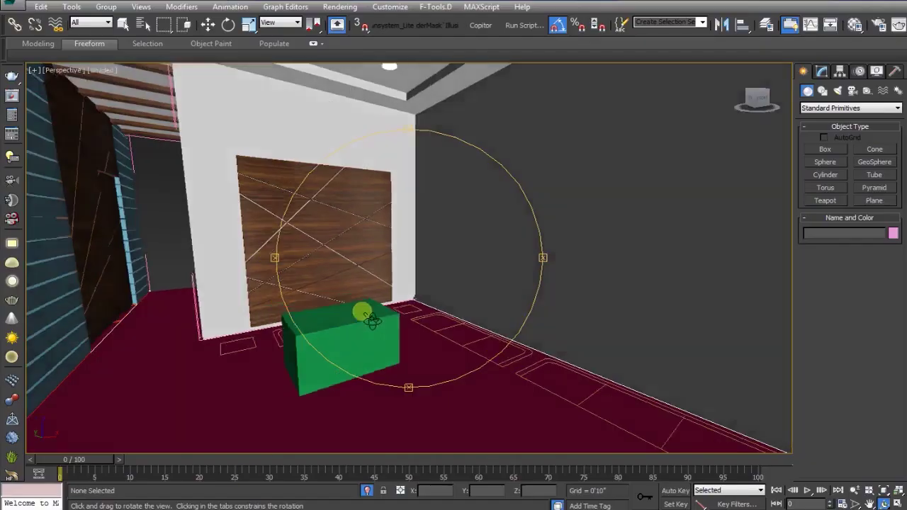
# Examine the room from the green box around to the door set in the wood-panelled wall.
pyautogui.moveTo(371, 320); pyautogui.dragTo(425, 319)
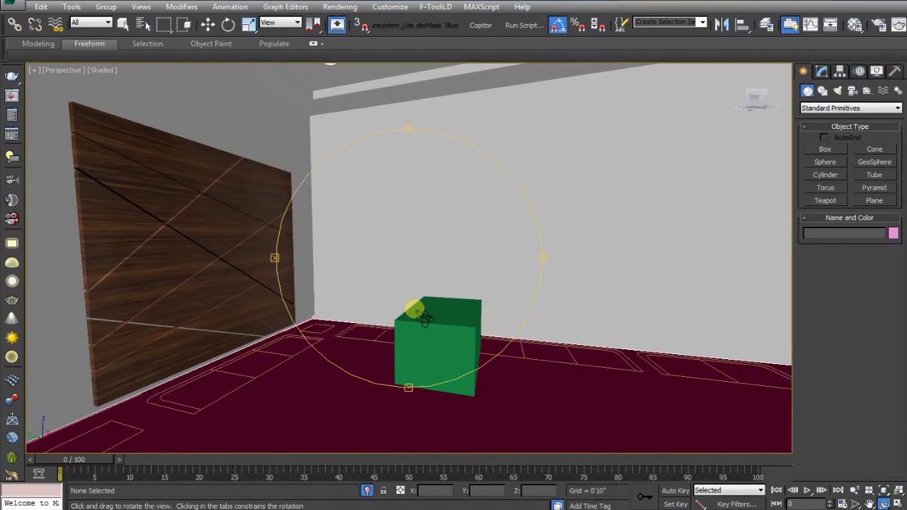
pyautogui.moveTo(464, 301)
pyautogui.mouseDown()
pyautogui.moveTo(375, 231)
pyautogui.moveTo(328, 248)
pyautogui.moveTo(604, 298)
pyautogui.moveTo(455, 286)
pyautogui.mouseUp()
pyautogui.rightClick(445, 280)
pyautogui.click(473, 336)
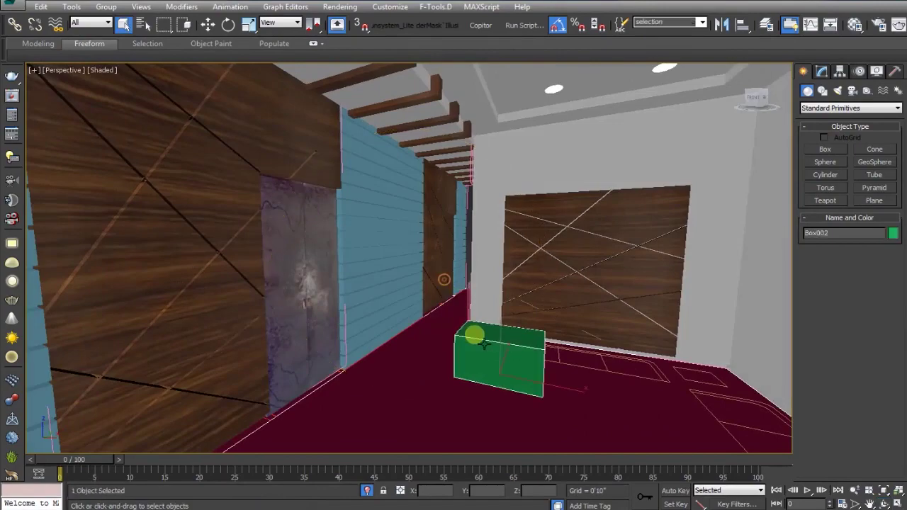
pyautogui.press('z')
pyautogui.keyDown('alt'); pyautogui.moveTo(501, 306); pyautogui.dragTo(357, 324, button='middle'); pyautogui.keyUp('alt')
pyautogui.keyDown('ctrl'); pyautogui.keyDown('alt'); pyautogui.moveTo(310, 248); pyautogui.dragTo(387, 344, button='middle'); pyautogui.keyUp('alt'); pyautogui.keyUp('ctrl')
pyautogui.keyDown('alt'); pyautogui.moveTo(385, 295); pyautogui.dragTo(347, 296, button='middle'); pyautogui.keyUp('alt')
pyautogui.keyDown('alt'); pyautogui.moveTo(272, 266); pyautogui.dragTo(290, 241, button='middle'); pyautogui.keyUp('alt')
pyautogui.moveTo(231, 208); pyautogui.dragTo(447, 341, button='middle')
# Draw a rectangle spline around the door's outline, using AutoGrid to align it with the door's face.
pyautogui.click(463, 216)
pyautogui.press('z')
pyautogui.keyDown('alt'); pyautogui.moveTo(462, 233); pyautogui.dragTo(399, 241, button='middle'); pyautogui.keyUp('alt')
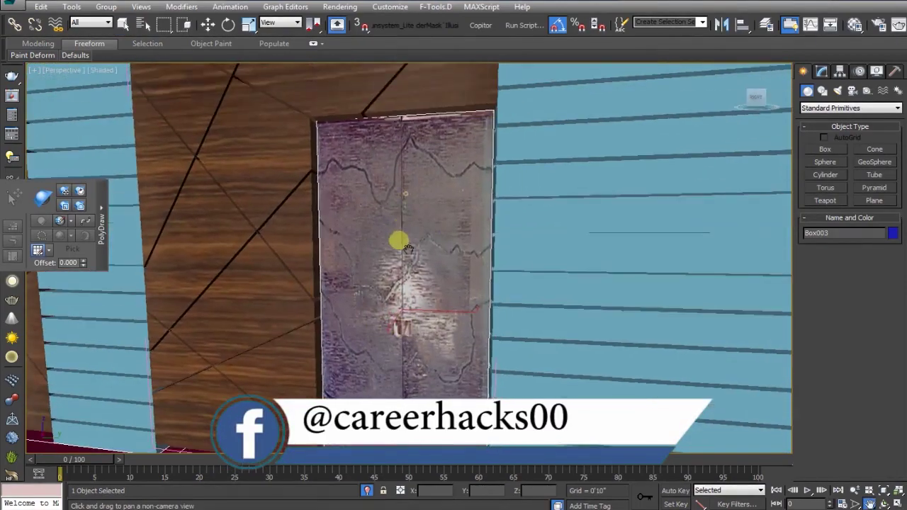
pyautogui.rightClick(399, 287)
pyautogui.click(424, 225)
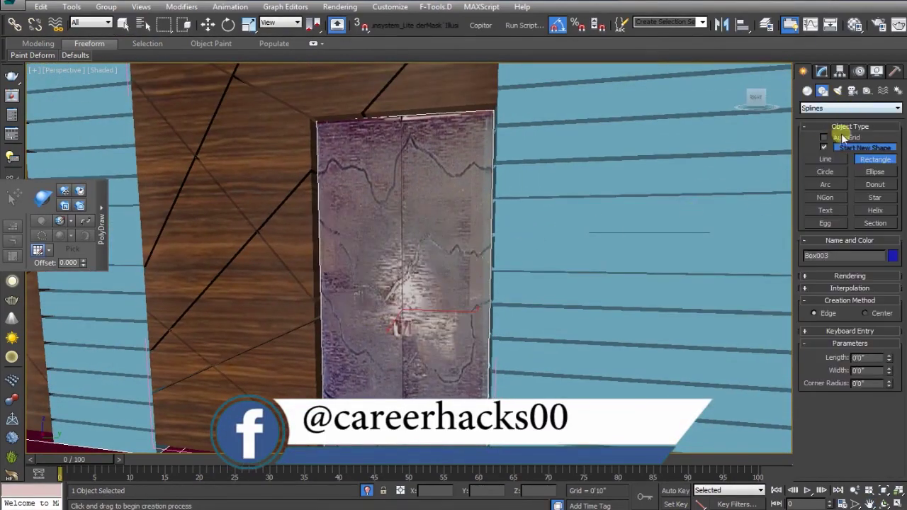
pyautogui.moveTo(407, 238)
pyautogui.keyDown('alt'); pyautogui.mouseDown(button='middle')
pyautogui.moveTo(439, 215)
pyautogui.moveTo(452, 240)
pyautogui.moveTo(412, 244)
pyautogui.mouseUp(button='middle'); pyautogui.keyUp('alt')
pyautogui.scroll(-2, 439, 214)
pyautogui.rightClick(412, 244)
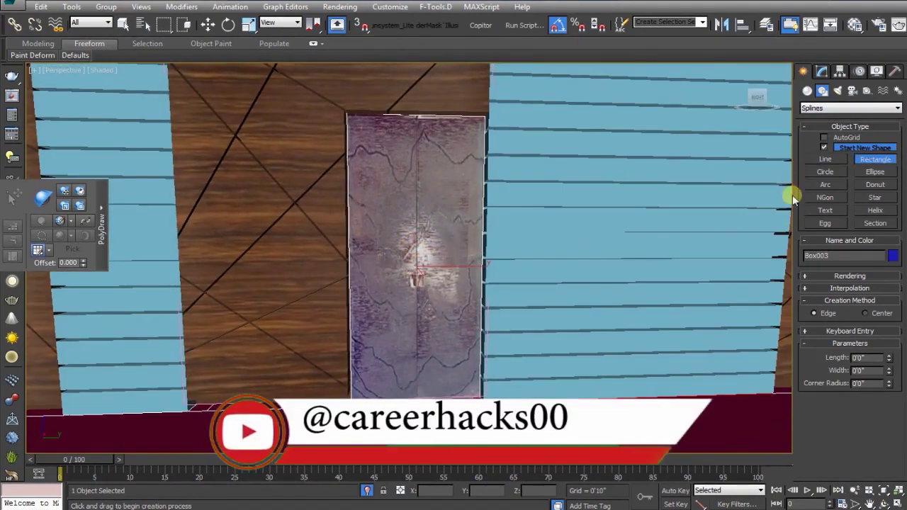
pyautogui.click(839, 142)
pyautogui.moveTo(345, 106); pyautogui.dragTo(489, 408)
pyautogui.rightClick(488, 408)
# Convert the rectangle around the door to an editable spline.
pyautogui.keyDown('alt'); pyautogui.moveTo(486, 406); pyautogui.dragTo(396, 328, button='middle'); pyautogui.keyUp('alt')
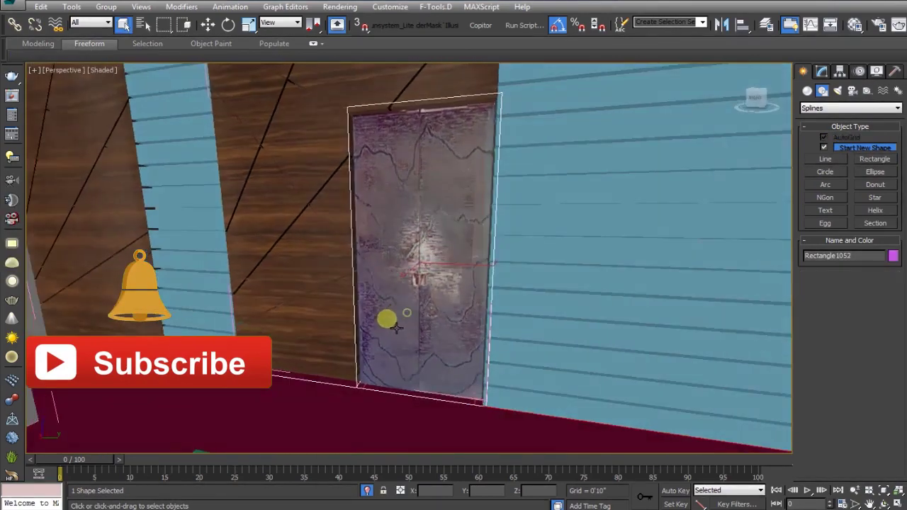
pyautogui.rightClick(414, 290)
pyautogui.moveTo(466, 400)
pyautogui.click(630, 405)
pyautogui.press('1')
pyautogui.rightClick(428, 273)
pyautogui.click(397, 204)
pyautogui.keyDown('alt'); pyautogui.moveTo(401, 273); pyautogui.dragTo(478, 291, button='middle'); pyautogui.keyUp('alt')
pyautogui.click(867, 198)
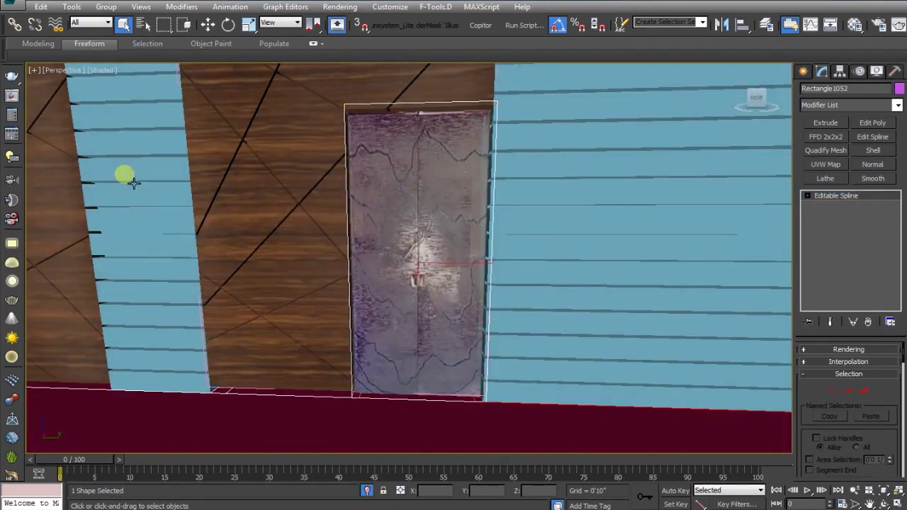
# Make the door spline renderable in both the renderer and the viewport, with a Rectangular cross-section.
pyautogui.click(842, 350)
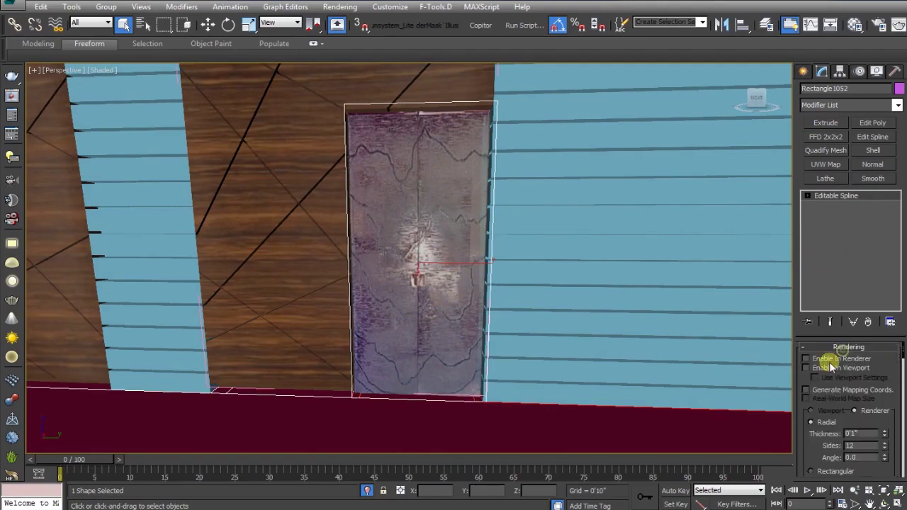
pyautogui.click(827, 369)
pyautogui.keyDown('alt'); pyautogui.moveTo(749, 369); pyautogui.dragTo(425, 314, button='middle'); pyautogui.keyUp('alt')
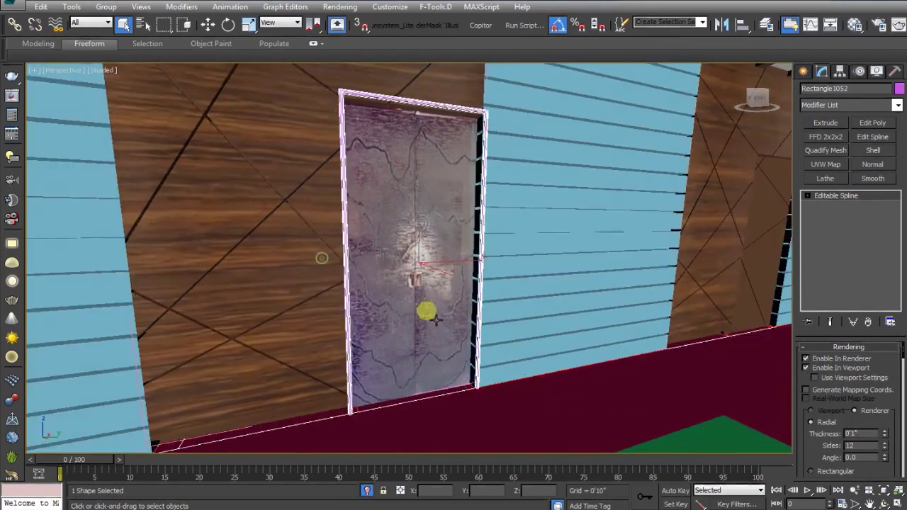
pyautogui.scroll(-1, 822, 451)
pyautogui.click(812, 449)
pyautogui.keyDown('alt'); pyautogui.moveTo(331, 298); pyautogui.dragTo(273, 298, button='middle'); pyautogui.keyUp('alt')
pyautogui.press('w')
pyautogui.scroll(1, 404, 339)
pyautogui.keyDown('alt'); pyautogui.moveTo(458, 336); pyautogui.dragTo(436, 244, button='middle'); pyautogui.keyUp('alt')
pyautogui.press('w')
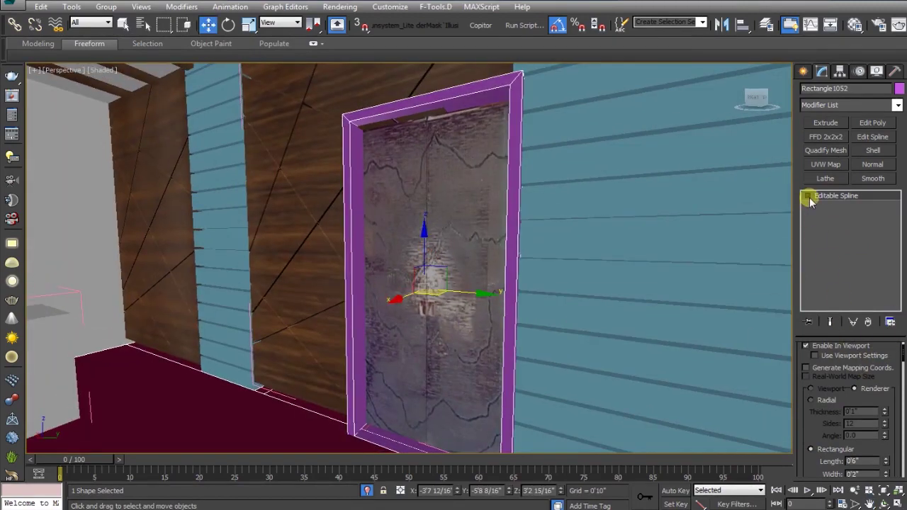
# Select the frame's top segment and adjust its height against the door's top edge.
pyautogui.click(834, 216)
pyautogui.click(411, 123)
pyautogui.keyDown('alt'); pyautogui.moveTo(411, 125); pyautogui.dragTo(449, 202, button='middle'); pyautogui.keyUp('alt')
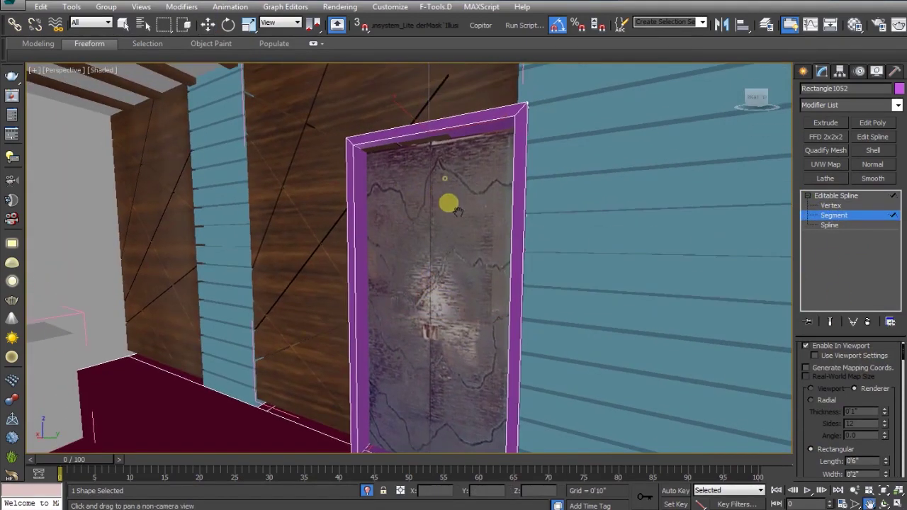
pyautogui.moveTo(430, 90); pyautogui.dragTo(434, 95)
# Move the frame's bottom segment down below the floor and leave segment editing.
pyautogui.keyDown('alt'); pyautogui.moveTo(430, 320); pyautogui.dragTo(486, 352, button='middle'); pyautogui.keyUp('alt')
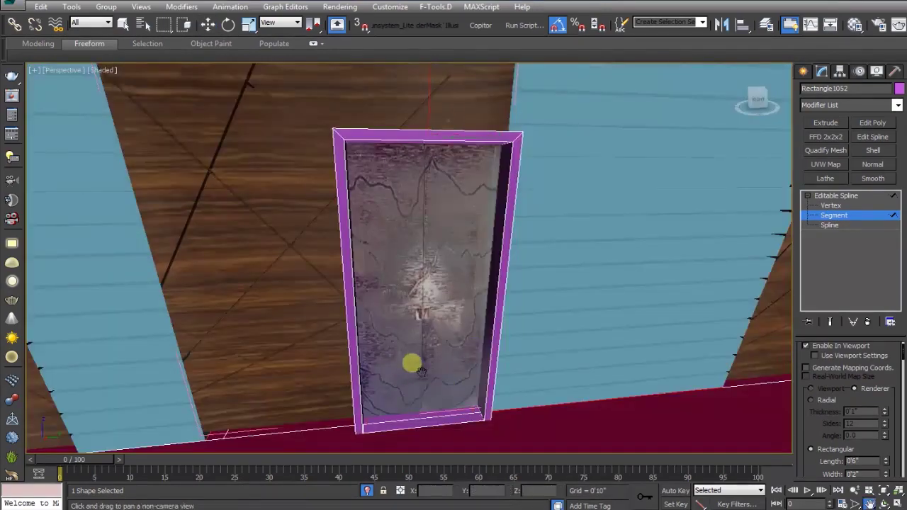
pyautogui.moveTo(418, 366); pyautogui.dragTo(419, 305, button='middle')
pyautogui.click(426, 376)
pyautogui.keyDown('alt'); pyautogui.moveTo(444, 429); pyautogui.dragTo(432, 349, button='middle'); pyautogui.keyUp('alt')
pyautogui.moveTo(434, 346)
pyautogui.mouseDown()
pyautogui.moveTo(421, 341)
pyautogui.moveTo(424, 354)
pyautogui.mouseUp()
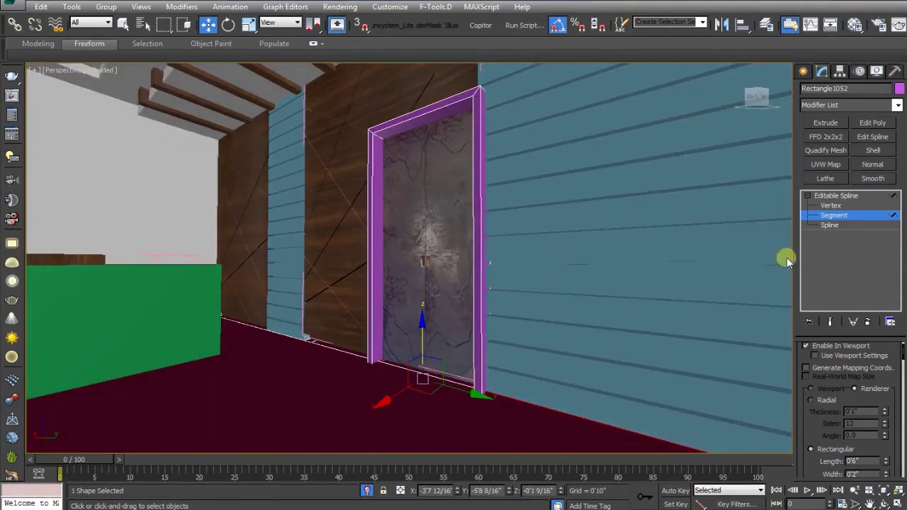
pyautogui.click(866, 216)
# Move the whole frame back into the wall and align it sideways with the door.
pyautogui.keyDown('alt'); pyautogui.moveTo(397, 355); pyautogui.dragTo(363, 264, button='middle'); pyautogui.keyUp('alt')
pyautogui.moveTo(365, 264); pyautogui.dragTo(381, 257)
pyautogui.keyDown('alt'); pyautogui.moveTo(375, 368); pyautogui.dragTo(441, 352, button='middle'); pyautogui.keyUp('alt')
pyautogui.hotkey('ctrl', 'p')
pyautogui.moveTo(387, 304); pyautogui.dragTo(387, 314)
pyautogui.hotkey('alt', 'z')
pyautogui.keyDown('alt'); pyautogui.moveTo(451, 351); pyautogui.dragTo(430, 304, button='middle'); pyautogui.keyUp('alt')
pyautogui.press('w')
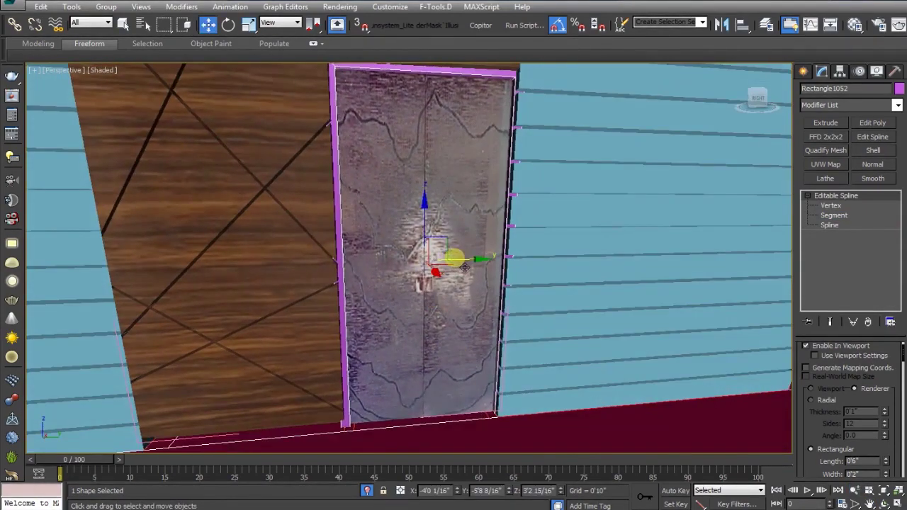
pyautogui.keyDown('alt'); pyautogui.moveTo(465, 265); pyautogui.dragTo(458, 262, button='middle'); pyautogui.keyUp('alt')
pyautogui.keyDown('alt'); pyautogui.moveTo(440, 318); pyautogui.dragTo(517, 326, button='middle'); pyautogui.keyUp('alt')
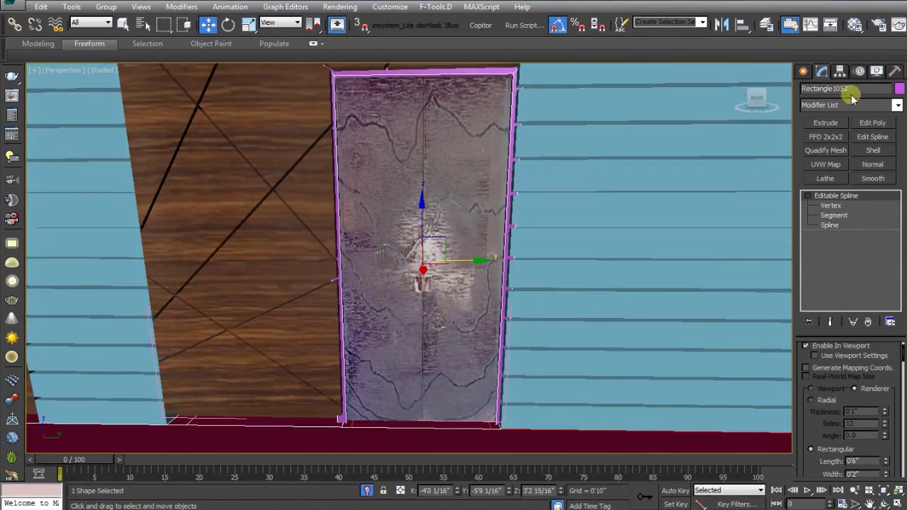
# Try an Edit Poly modifier on the door frame in isolation and delete it from the modifier stack.
pyautogui.click(868, 124)
pyautogui.keyDown('alt'); pyautogui.moveTo(429, 270); pyautogui.dragTo(413, 261, button='middle'); pyautogui.keyUp('alt')
pyautogui.hotkey('alt', 'q')
pyautogui.keyDown('alt'); pyautogui.moveTo(458, 385); pyautogui.dragTo(644, 304, button='middle'); pyautogui.keyUp('alt')
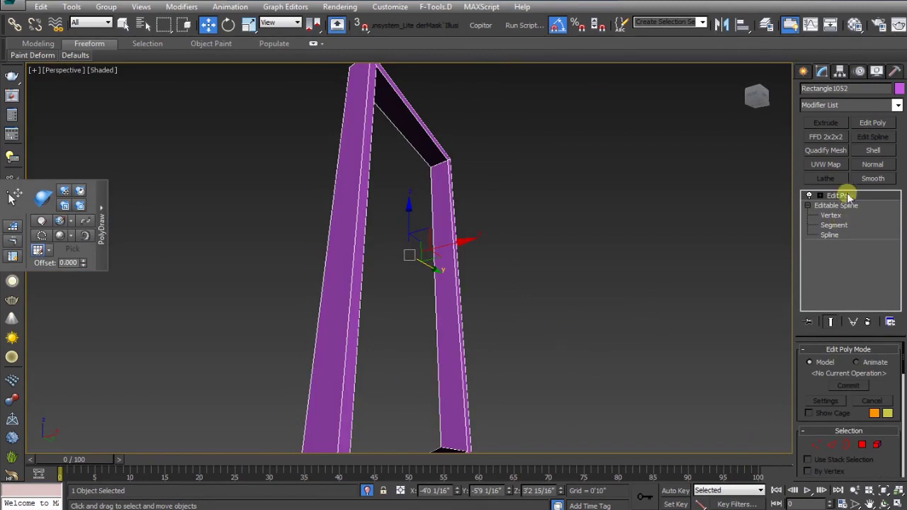
pyautogui.rightClick(844, 194)
pyautogui.click(810, 217)
# Examine the isolated door frame's edges in wireframe display.
pyautogui.click(535, 296)
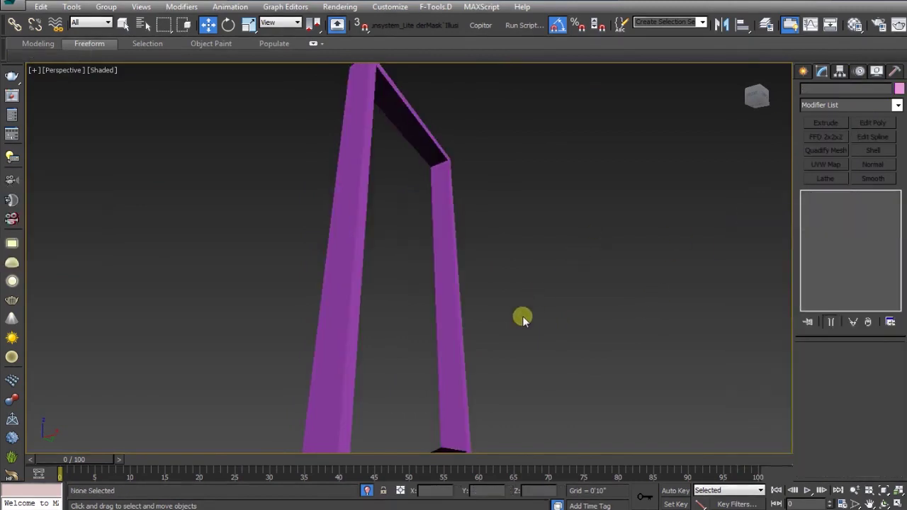
pyautogui.press('F3')
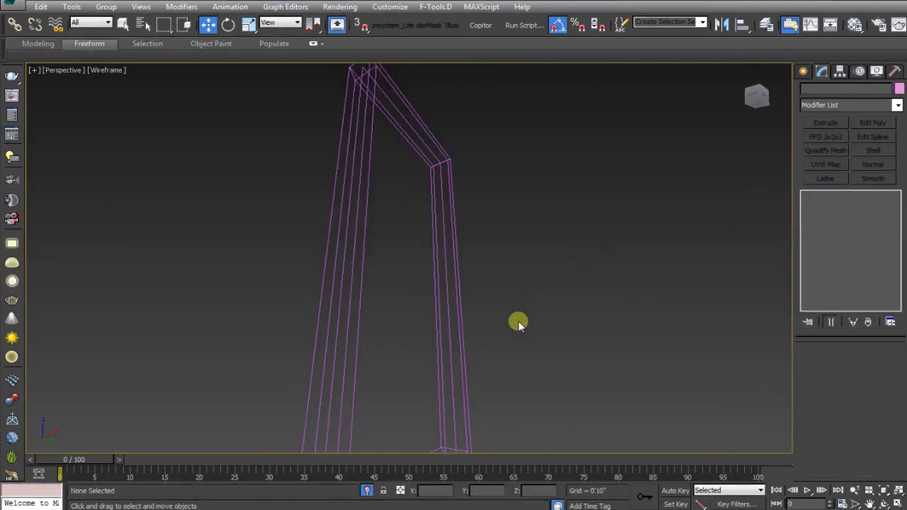
pyautogui.click(457, 306)
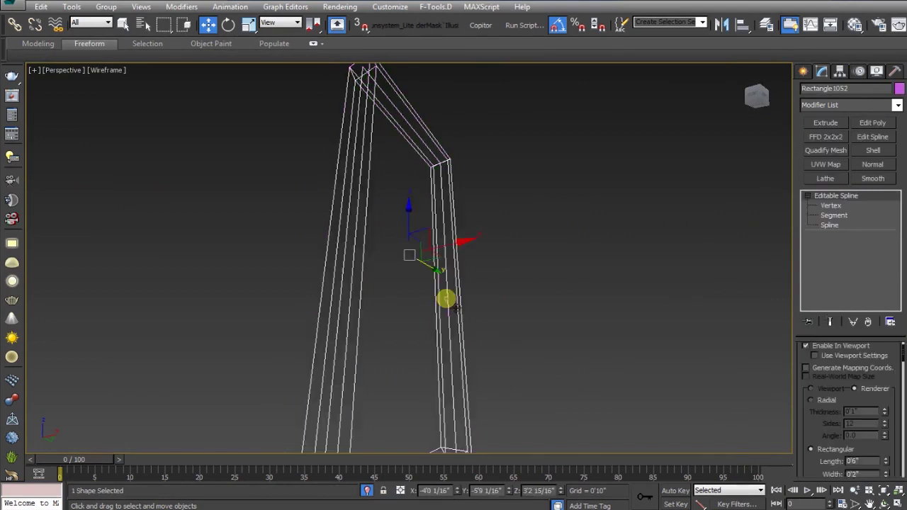
pyautogui.click(483, 282)
pyautogui.click(461, 292)
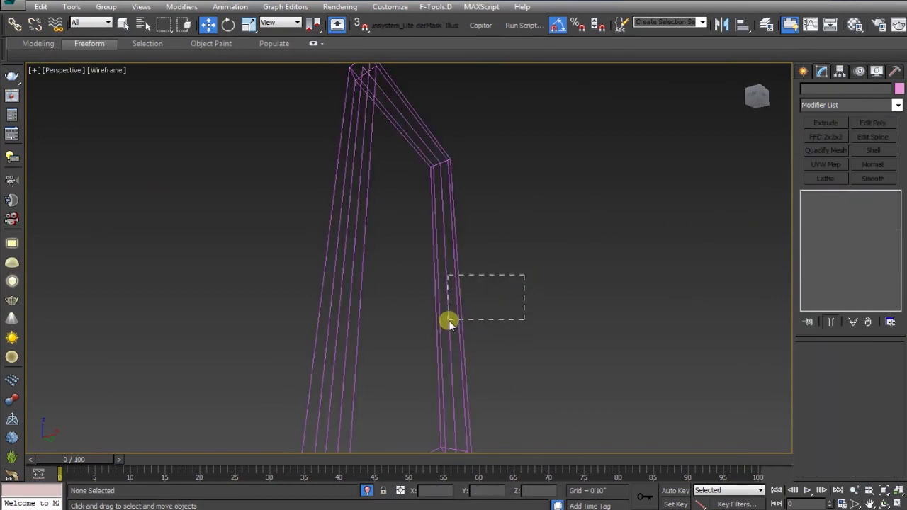
pyautogui.moveTo(447, 322); pyautogui.dragTo(450, 323)
pyautogui.moveTo(510, 258); pyautogui.dragTo(488, 328)
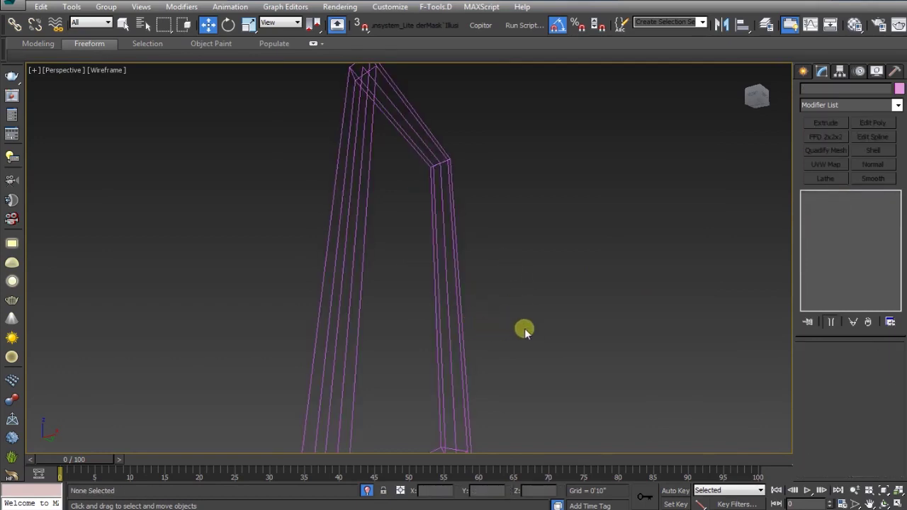
pyautogui.moveTo(492, 154); pyautogui.dragTo(361, 289)
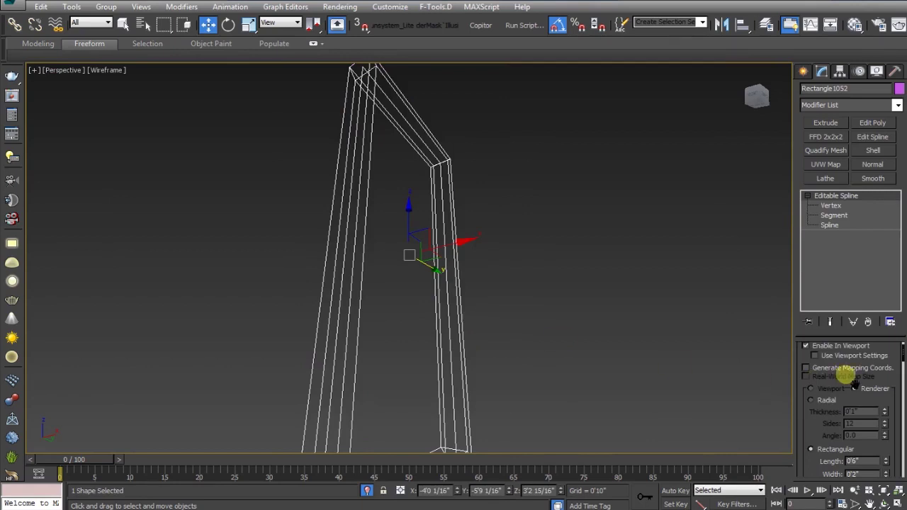
pyautogui.scroll(2, 815, 426)
pyautogui.click(503, 331)
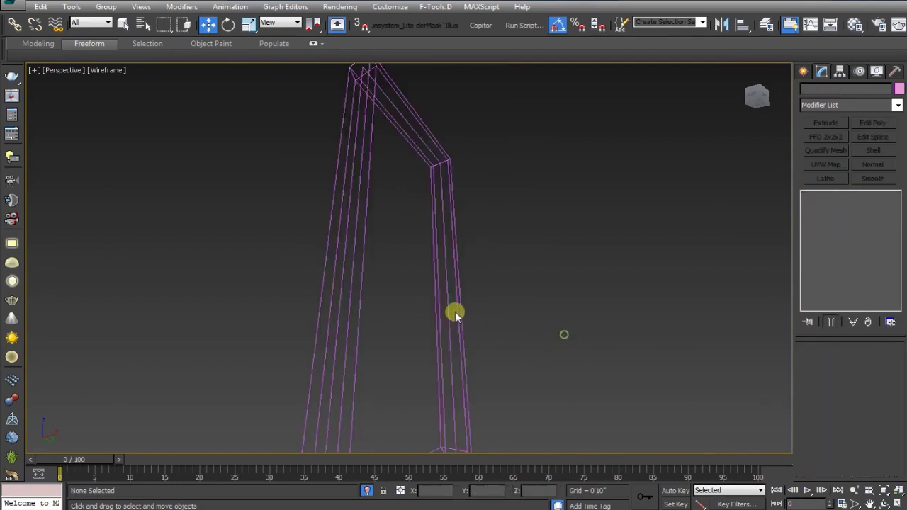
pyautogui.moveTo(526, 239); pyautogui.dragTo(419, 313)
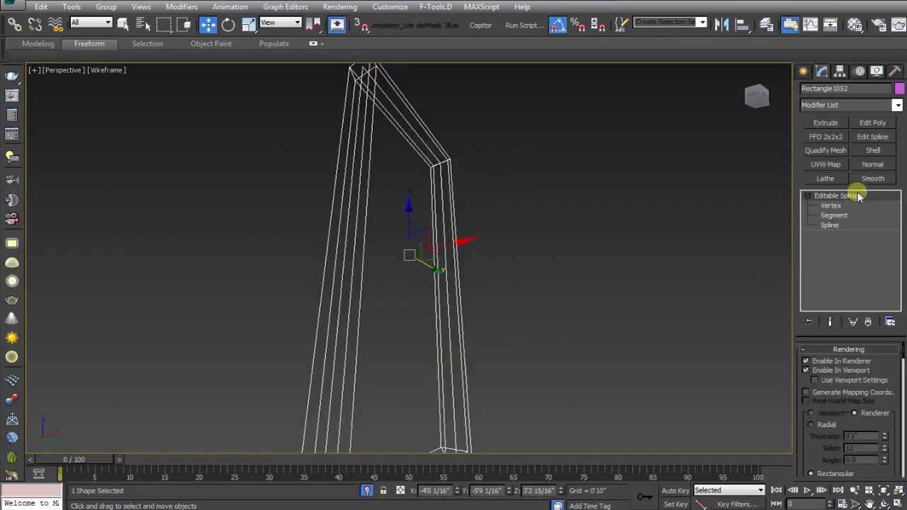
# Add an Edit Poly modifier to the door frame and check its edges in wireframe and shaded display.
pyautogui.click(884, 124)
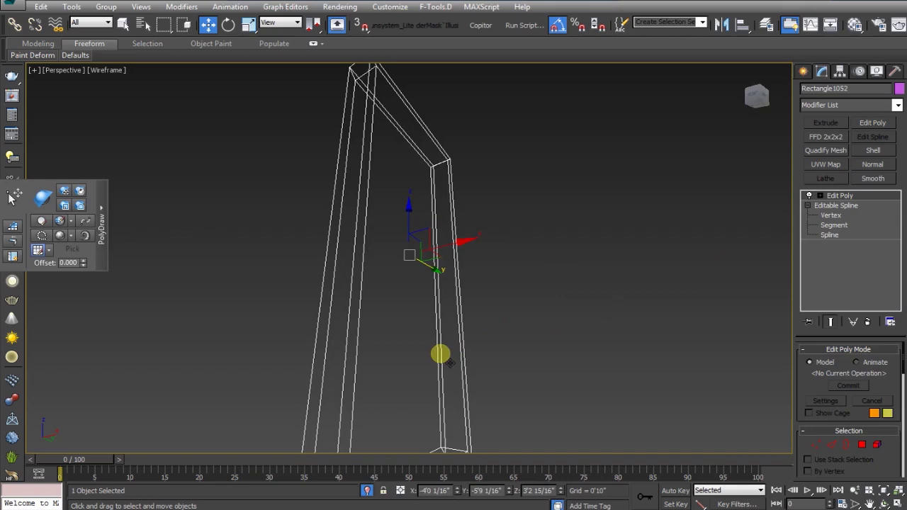
pyautogui.click(513, 344)
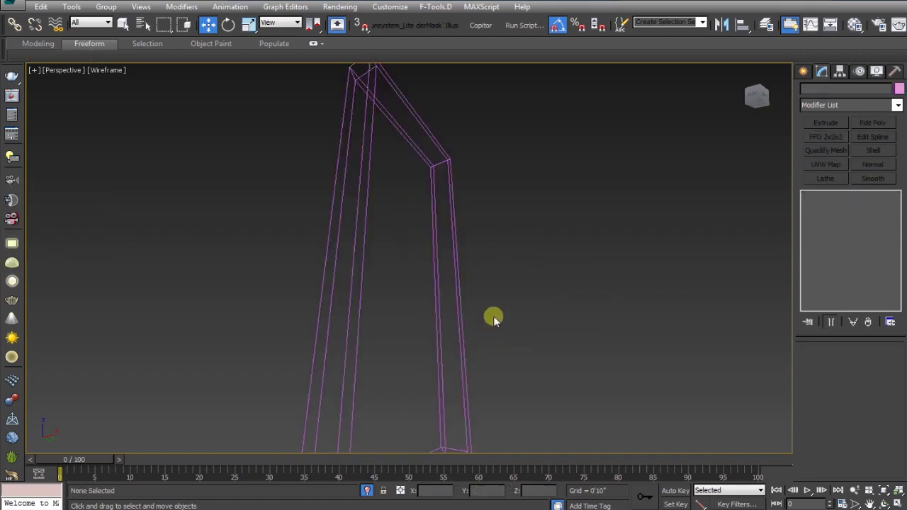
pyautogui.press('F3')
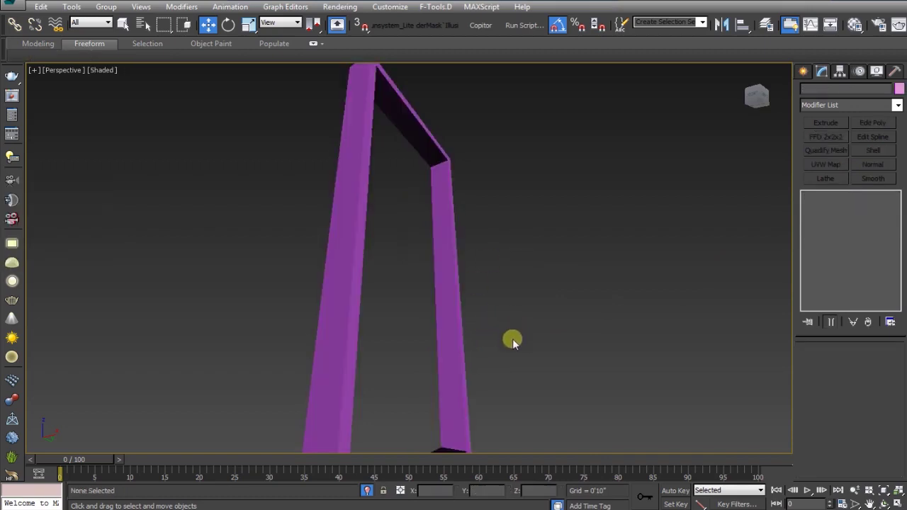
pyautogui.click(443, 250)
pyautogui.click(464, 190)
pyautogui.click(451, 175)
pyautogui.click(521, 228)
pyautogui.press('F3')
pyautogui.click(435, 296)
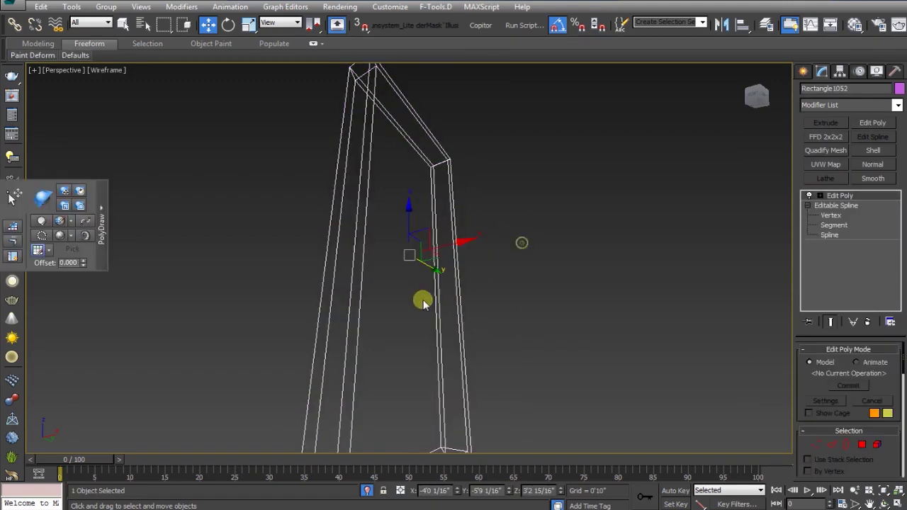
# End the frame's isolation and return the whole room to shaded display, facing the door.
pyautogui.keyDown('alt'); pyautogui.moveTo(553, 303); pyautogui.dragTo(502, 313, button='middle'); pyautogui.keyUp('alt')
pyautogui.rightClick(595, 300)
pyautogui.click(627, 247)
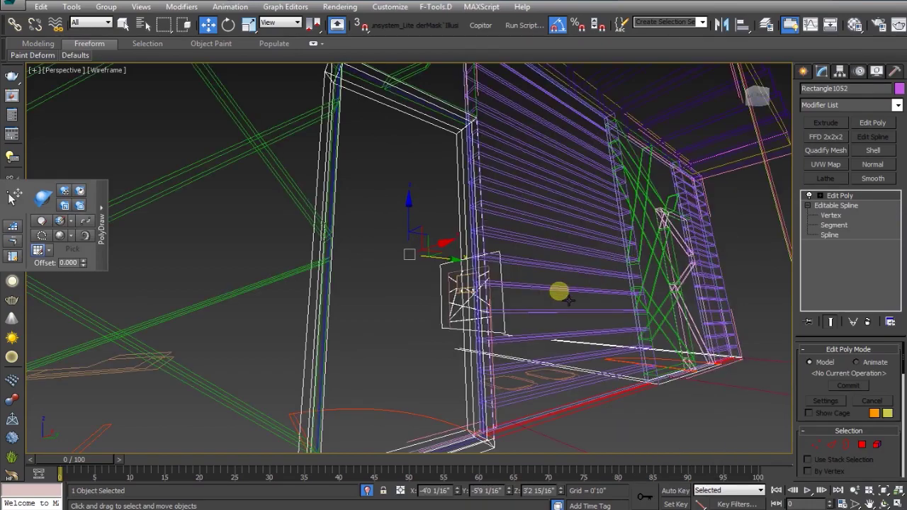
pyautogui.press('F3')
pyautogui.moveTo(534, 326)
pyautogui.keyDown('alt'); pyautogui.mouseDown(button='middle')
pyautogui.moveTo(377, 336)
pyautogui.moveTo(409, 335)
pyautogui.mouseUp(button='middle'); pyautogui.keyUp('alt')
pyautogui.moveTo(500, 341)
pyautogui.mouseDown(button='middle')
pyautogui.moveTo(455, 338)
pyautogui.moveTo(497, 329)
pyautogui.moveTo(537, 345)
pyautogui.mouseUp(button='middle')
pyautogui.press('w')
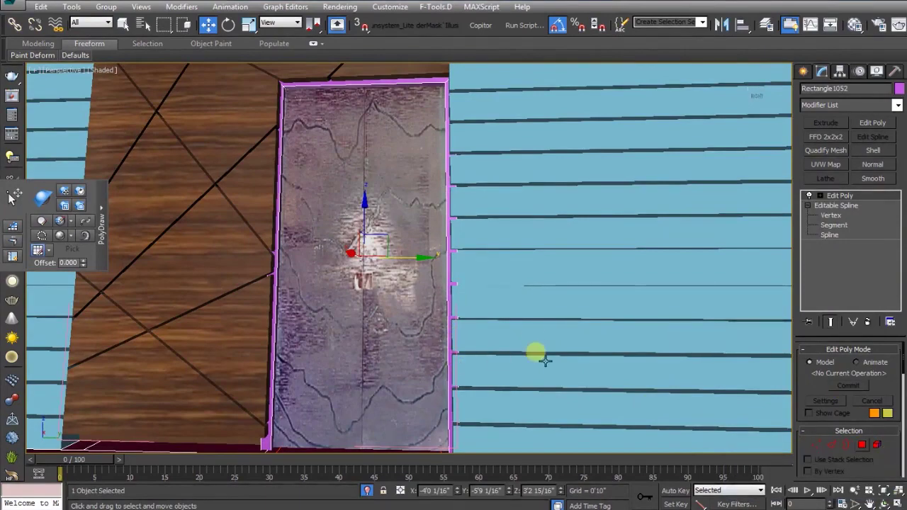
pyautogui.keyDown('alt'); pyautogui.moveTo(536, 357); pyautogui.dragTo(689, 354, button='middle'); pyautogui.keyUp('alt')
# Review the frame's Rectangular rendering settings at the Editable Spline level beneath Edit Poly.
pyautogui.click(848, 207)
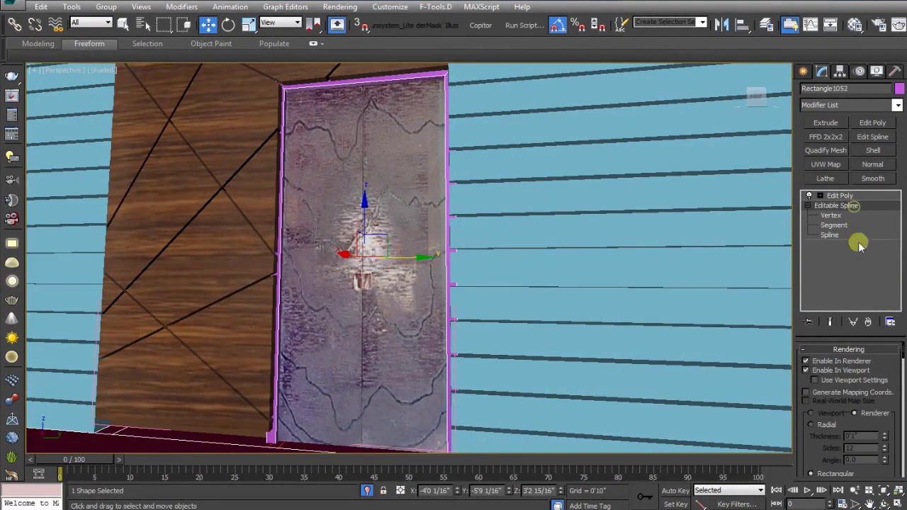
pyautogui.scroll(-4, 813, 454)
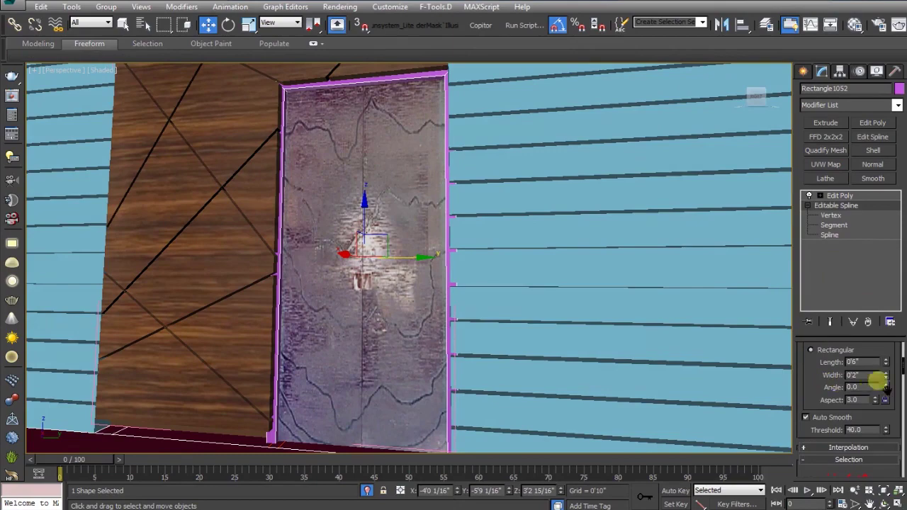
pyautogui.moveTo(886, 380); pyautogui.dragTo(428, 358)
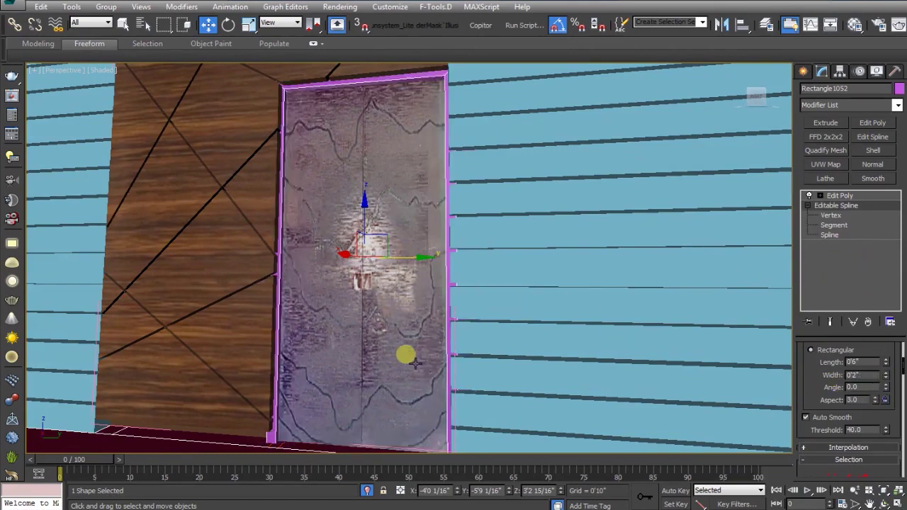
pyautogui.keyDown('alt'); pyautogui.moveTo(401, 323); pyautogui.dragTo(416, 324, button='middle'); pyautogui.keyUp('alt')
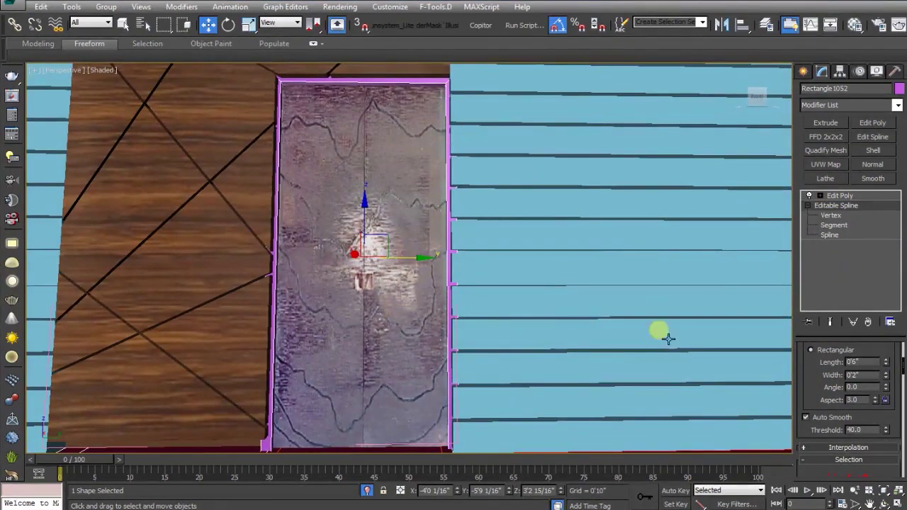
pyautogui.moveTo(364, 248); pyautogui.dragTo(385, 304, button='middle')
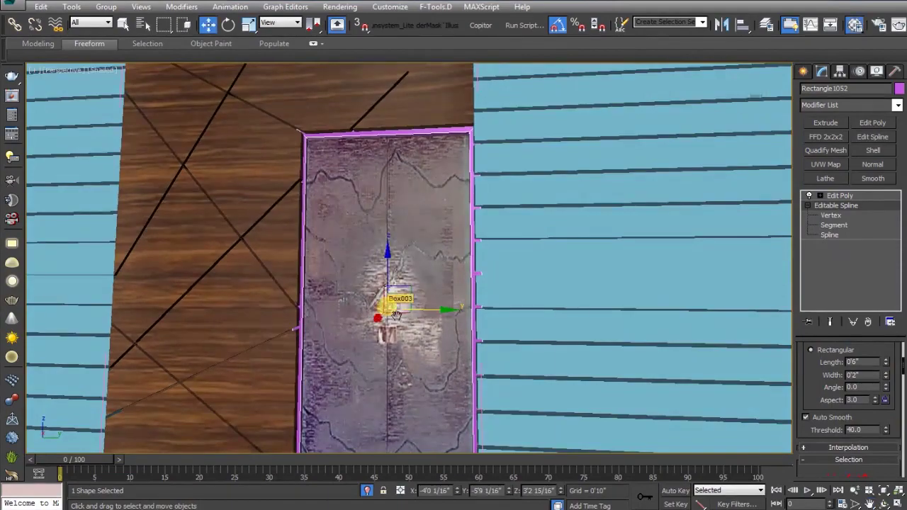
# Set the diffuse colour of an unused V-Ray material to dark grey with red, green and blue at 89.
pyautogui.press('m')
pyautogui.click(442, 85)
pyautogui.moveTo(426, 10); pyautogui.dragTo(655, 127)
pyautogui.keyDown('alt'); pyautogui.moveTo(453, 234); pyautogui.dragTo(415, 279, button='middle'); pyautogui.keyUp('alt')
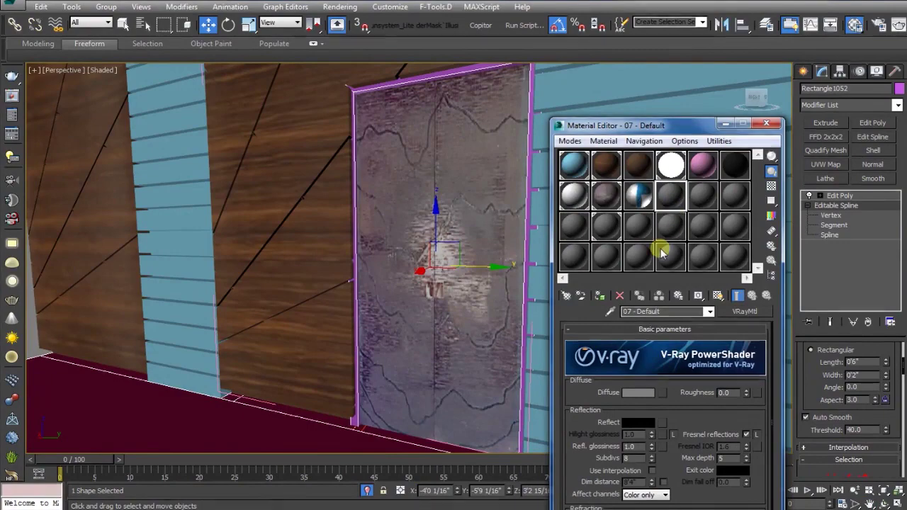
pyautogui.click(659, 394)
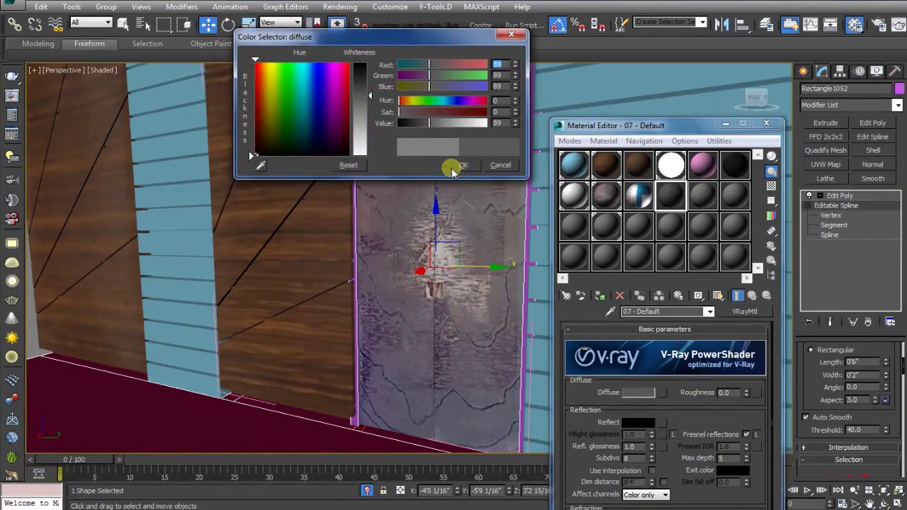
pyautogui.click(460, 165)
# Assign the dark grey material to the door frame, renaming the material frame instead of replacing the existing one.
pyautogui.click(599, 297)
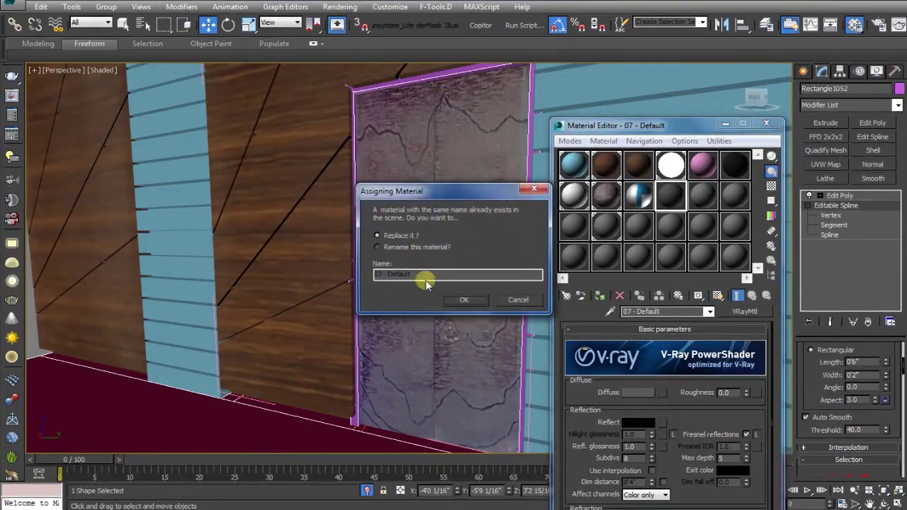
pyautogui.click(416, 247)
pyautogui.write('frame')
pyautogui.press('Return')
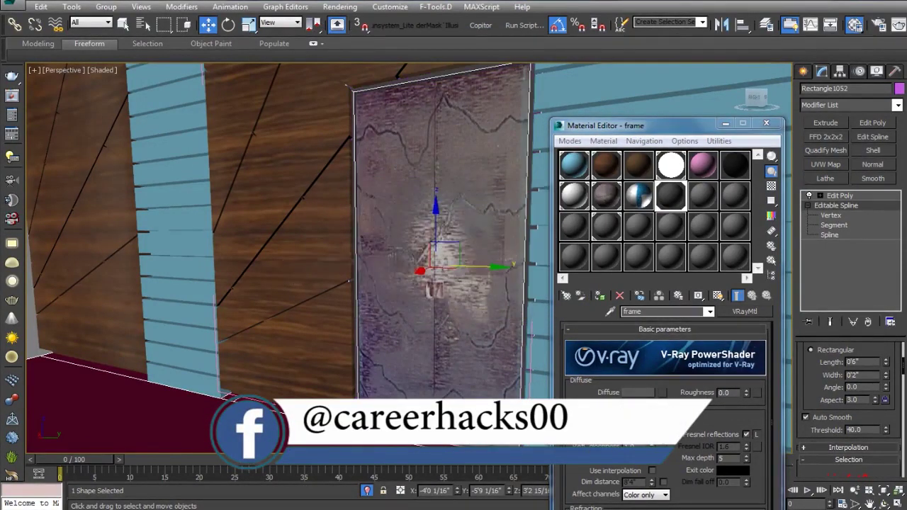
# Set the frame material's reflection colour to mid grey and check the frame around the door.
pyautogui.click(638, 423)
pyautogui.moveTo(370, 105); pyautogui.dragTo(370, 117)
pyautogui.click(455, 160)
pyautogui.moveTo(476, 195); pyautogui.dragTo(435, 305, button='middle')
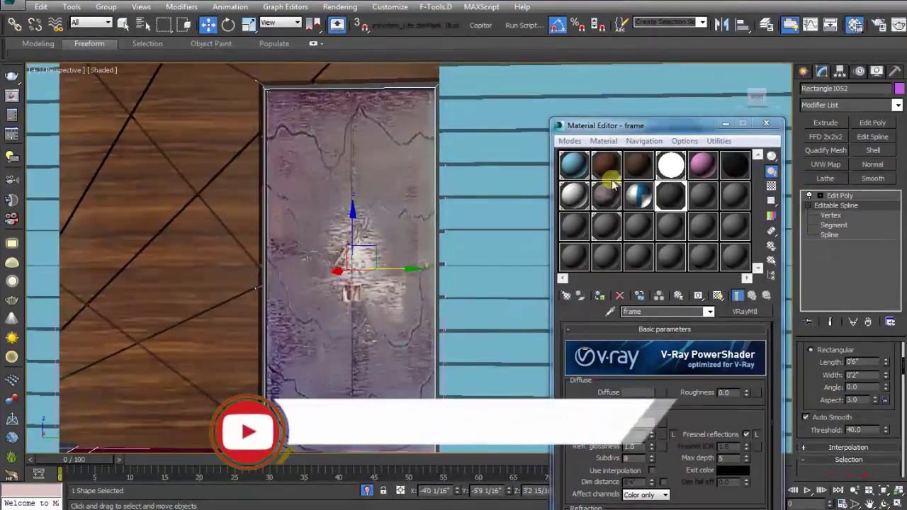
pyautogui.moveTo(640, 133); pyautogui.dragTo(591, 25)
pyautogui.keyDown('alt'); pyautogui.moveTo(431, 300); pyautogui.dragTo(440, 327, button='middle'); pyautogui.keyUp('alt')
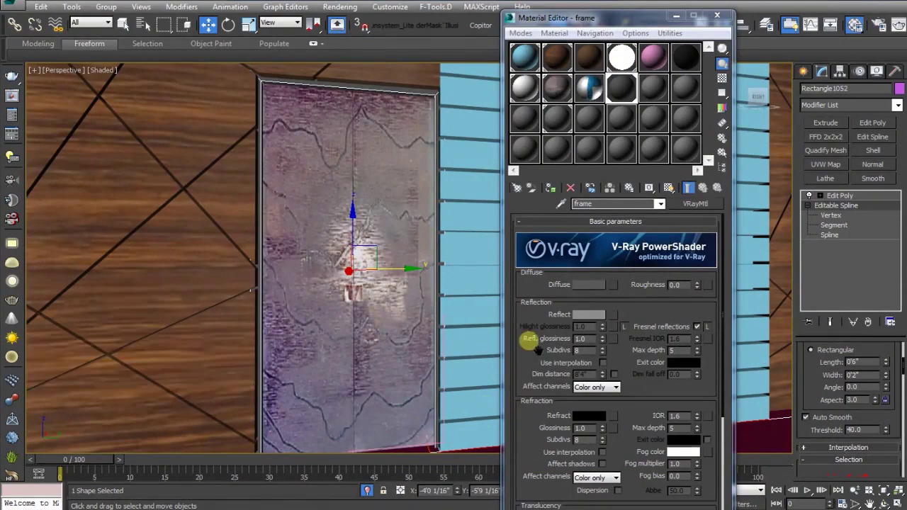
# Show an enlarged preview of the frame material's sample against a checkered background, clear of the material's parameters.
pyautogui.doubleClick(619, 99)
pyautogui.click(723, 78)
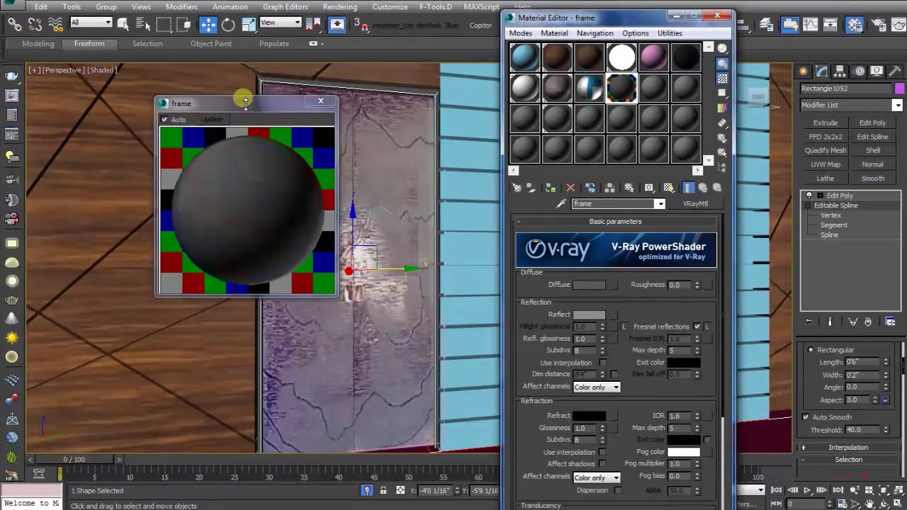
pyautogui.moveTo(245, 102); pyautogui.dragTo(251, 85)
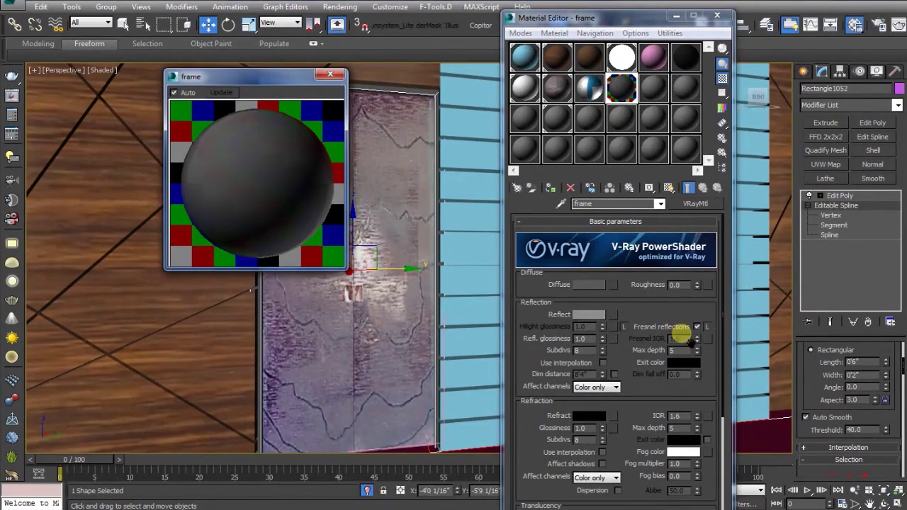
pyautogui.moveTo(289, 104); pyautogui.dragTo(249, 103)
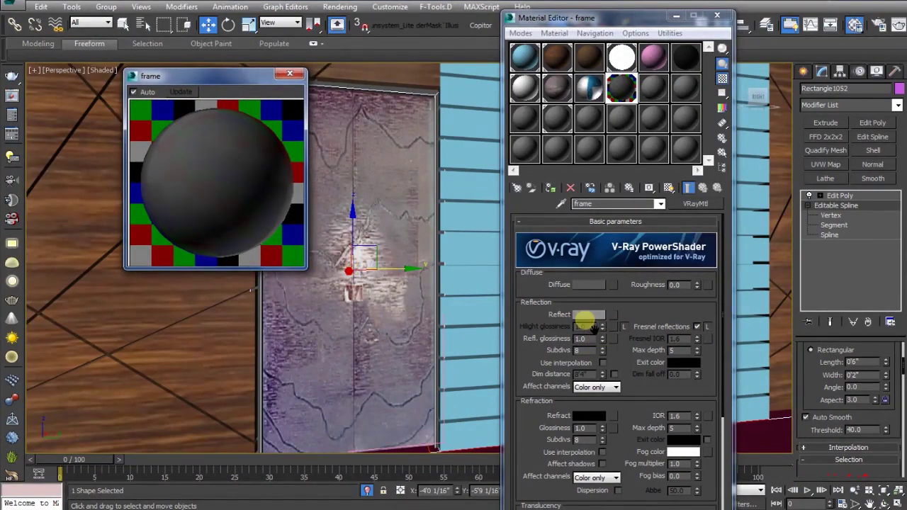
# Lighten the frame material's reflection colour to light grey and close the enlarged preview.
pyautogui.click(588, 317)
pyautogui.click(359, 125)
pyautogui.click(456, 165)
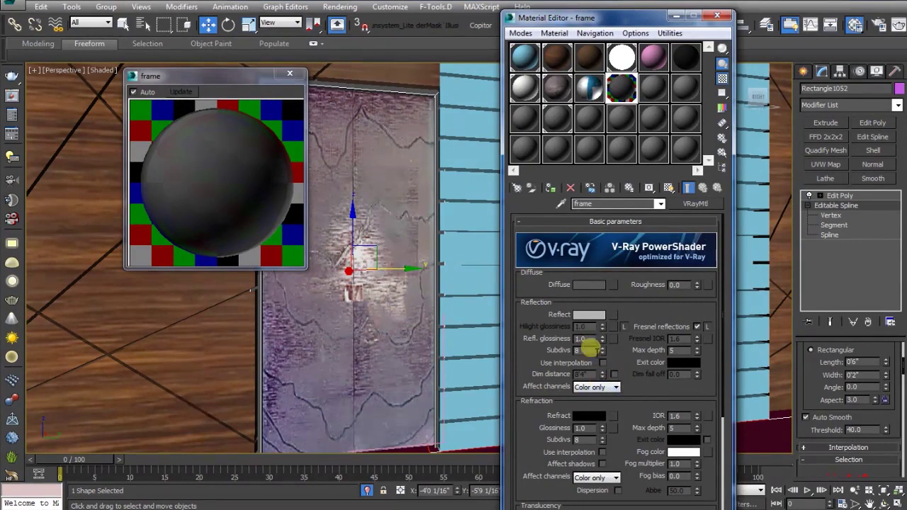
pyautogui.scroll(-2, 547, 415)
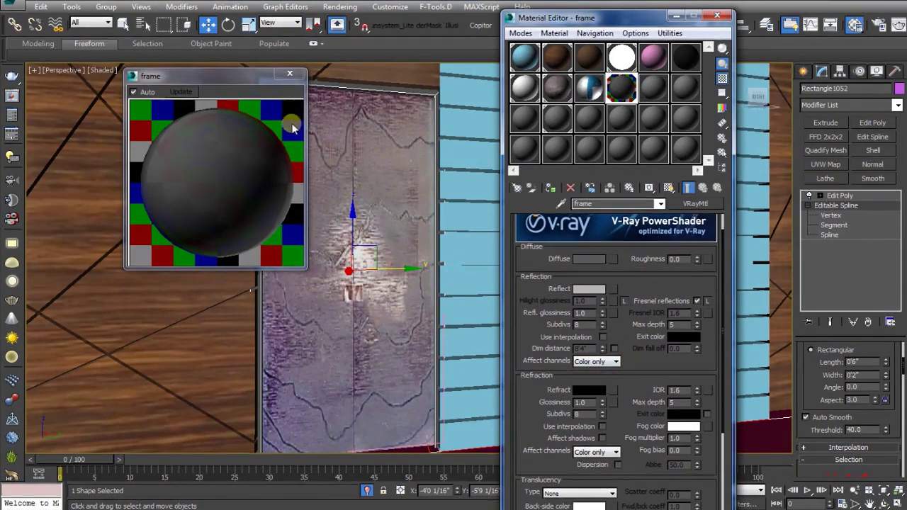
pyautogui.click(292, 74)
# Clone the door frame as one independent copy out into the middle of the room.
pyautogui.keyDown('alt'); pyautogui.moveTo(348, 310); pyautogui.dragTo(182, 300, button='middle'); pyautogui.keyUp('alt')
pyautogui.moveTo(182, 299); pyautogui.dragTo(338, 346, button='middle')
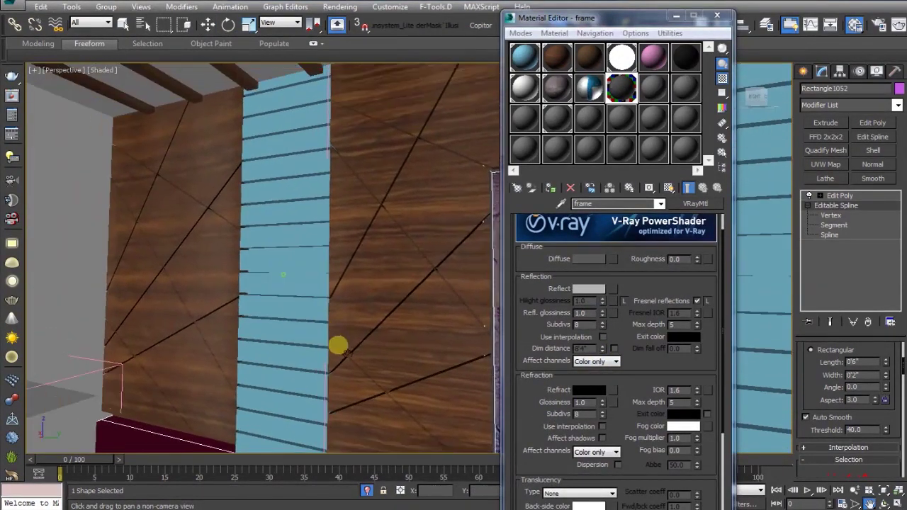
pyautogui.keyDown('alt'); pyautogui.moveTo(273, 247); pyautogui.dragTo(369, 330, button='middle'); pyautogui.keyUp('alt')
pyautogui.scroll(2, 354, 330)
pyautogui.moveTo(271, 315)
pyautogui.mouseDown(button='middle')
pyautogui.moveTo(312, 330)
pyautogui.moveTo(336, 317)
pyautogui.moveTo(270, 308)
pyautogui.moveTo(279, 312)
pyautogui.mouseUp(button='middle')
pyautogui.scroll(-3, 356, 302)
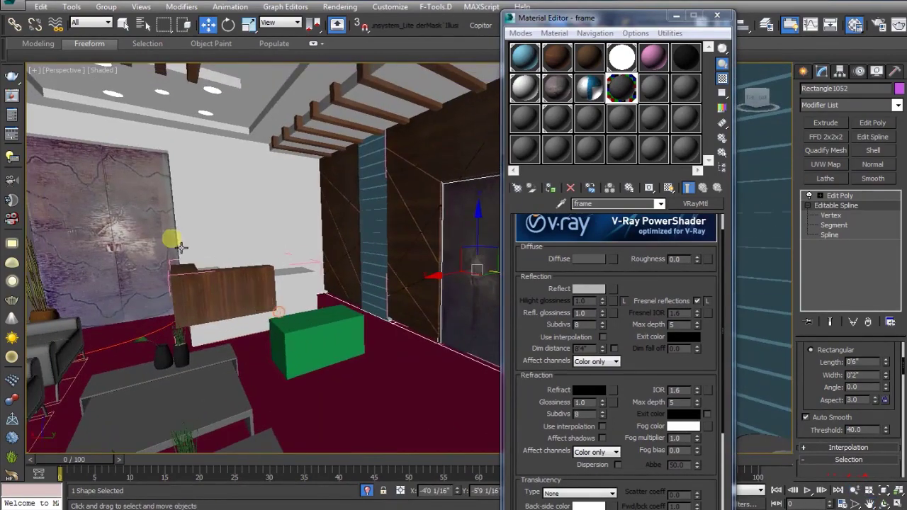
pyautogui.moveTo(454, 287)
pyautogui.keyDown('shift'); pyautogui.mouseDown()
pyautogui.moveTo(436, 277)
pyautogui.moveTo(451, 287)
pyautogui.mouseUp(); pyautogui.keyUp('shift')
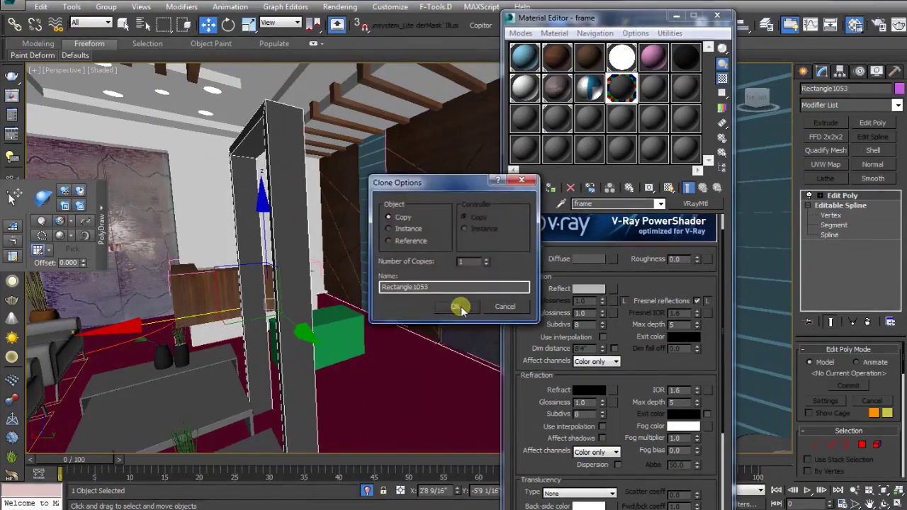
pyautogui.click(456, 305)
# Rotate the copied frame about its vertical axis to face the end-wall door, using the 90-degree angle snap.
pyautogui.press('e')
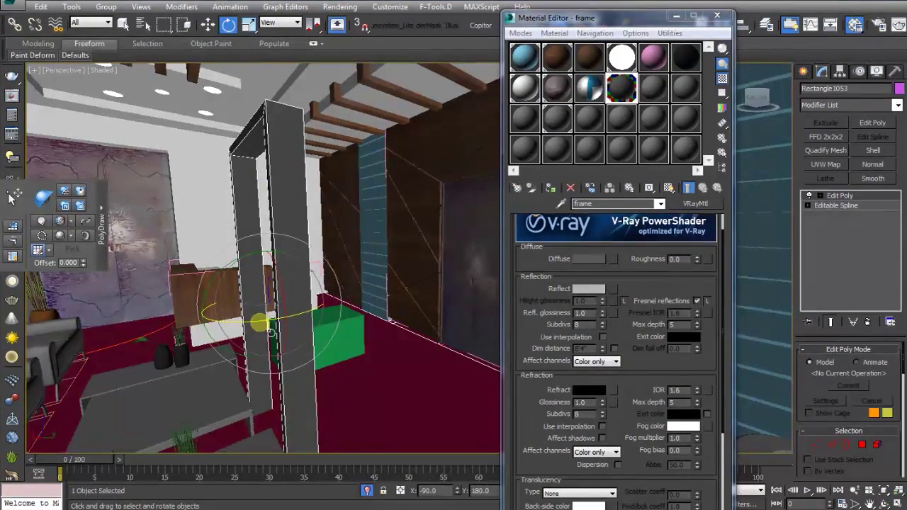
pyautogui.click(718, 14)
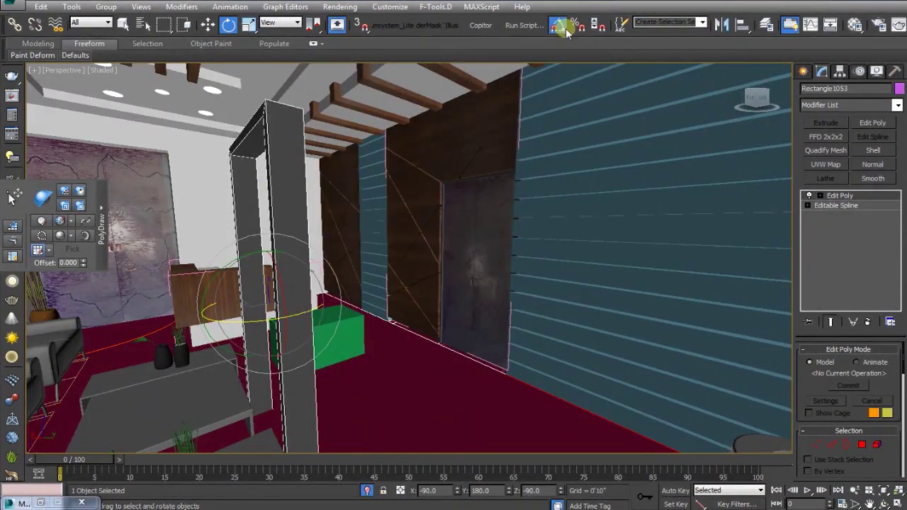
pyautogui.rightClick(559, 26)
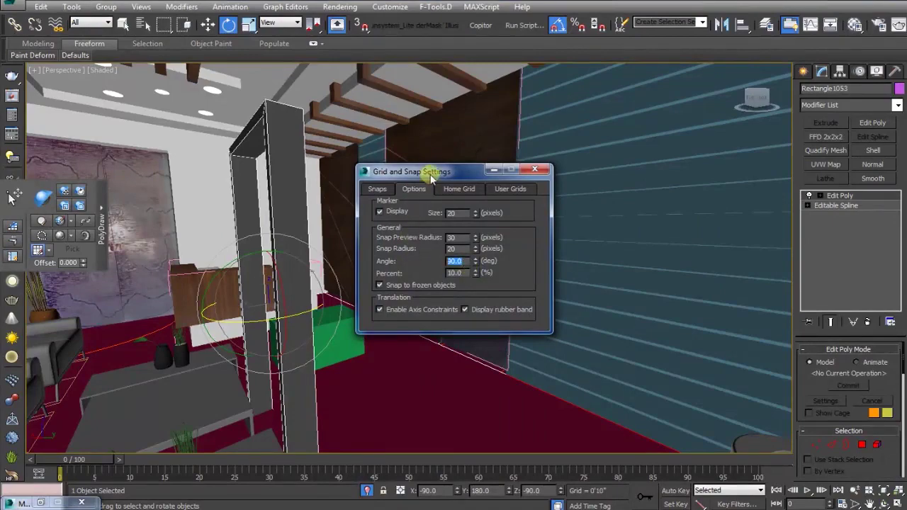
pyautogui.moveTo(431, 181); pyautogui.dragTo(572, 213)
pyautogui.moveTo(263, 320); pyautogui.dragTo(283, 326)
# Move the copied frame onto the door behind the reception desk, aligning it with the wall and the door's edge.
pyautogui.press('w')
pyautogui.keyDown('alt'); pyautogui.moveTo(284, 326); pyautogui.dragTo(261, 318, button='middle'); pyautogui.keyUp('alt')
pyautogui.moveTo(245, 317); pyautogui.dragTo(284, 237)
pyautogui.press('z')
pyautogui.keyDown('alt'); pyautogui.moveTo(372, 291); pyautogui.dragTo(446, 295, button='middle'); pyautogui.keyUp('alt')
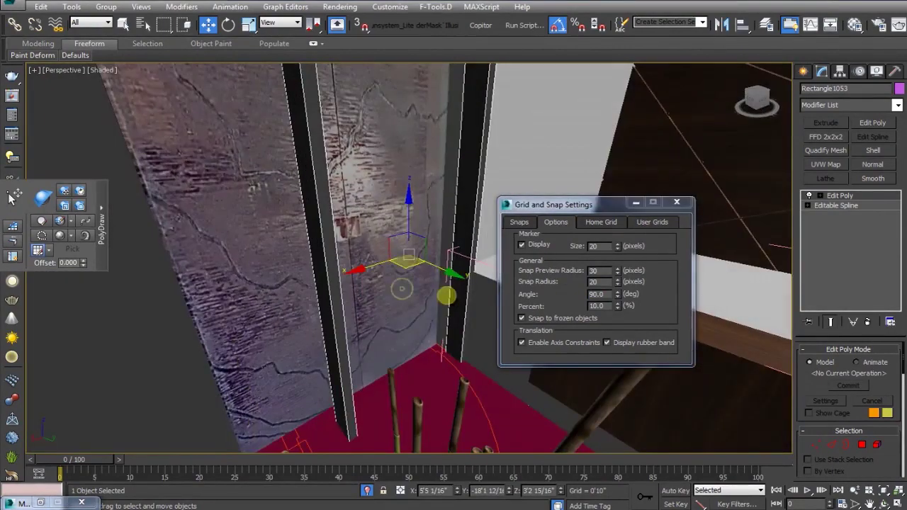
pyautogui.moveTo(447, 267); pyautogui.dragTo(360, 269)
pyautogui.moveTo(392, 347)
pyautogui.keyDown('alt'); pyautogui.mouseDown(button='middle')
pyautogui.moveTo(346, 327)
pyautogui.moveTo(395, 355)
pyautogui.mouseUp(button='middle'); pyautogui.keyUp('alt')
pyautogui.moveTo(408, 312)
pyautogui.keyDown('ctrl'); pyautogui.keyDown('alt'); pyautogui.mouseDown(button='middle')
pyautogui.moveTo(438, 356)
pyautogui.moveTo(406, 323)
pyautogui.mouseUp(button='middle'); pyautogui.keyUp('alt'); pyautogui.keyUp('ctrl')
# Fit the copied frame to the second door by moving its side segment outward and its top segment up to about 8'6".
pyautogui.click(809, 205)
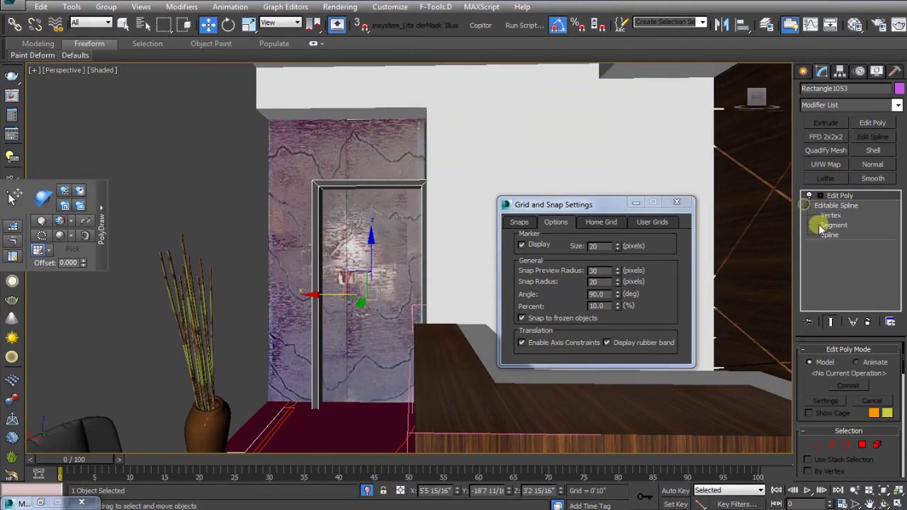
pyautogui.click(834, 225)
pyautogui.moveTo(310, 317); pyautogui.dragTo(229, 302)
pyautogui.click(291, 177)
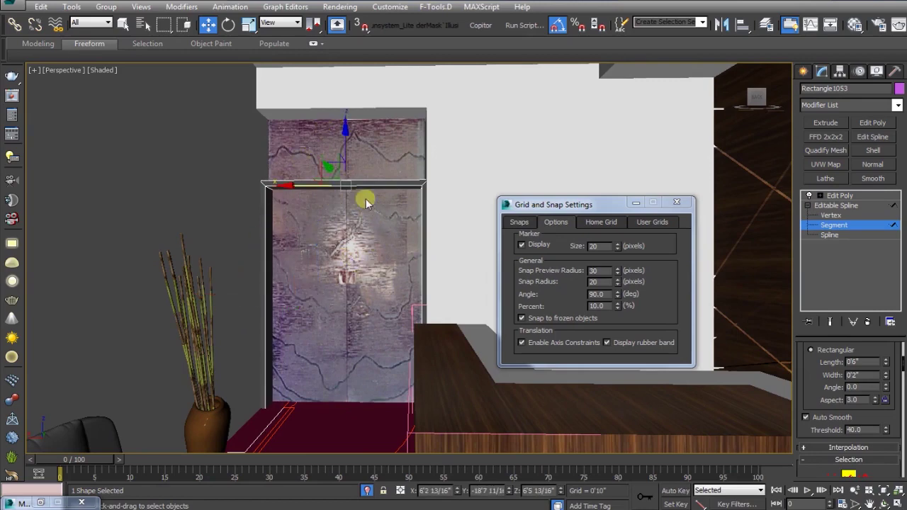
pyautogui.moveTo(352, 145); pyautogui.dragTo(376, 66)
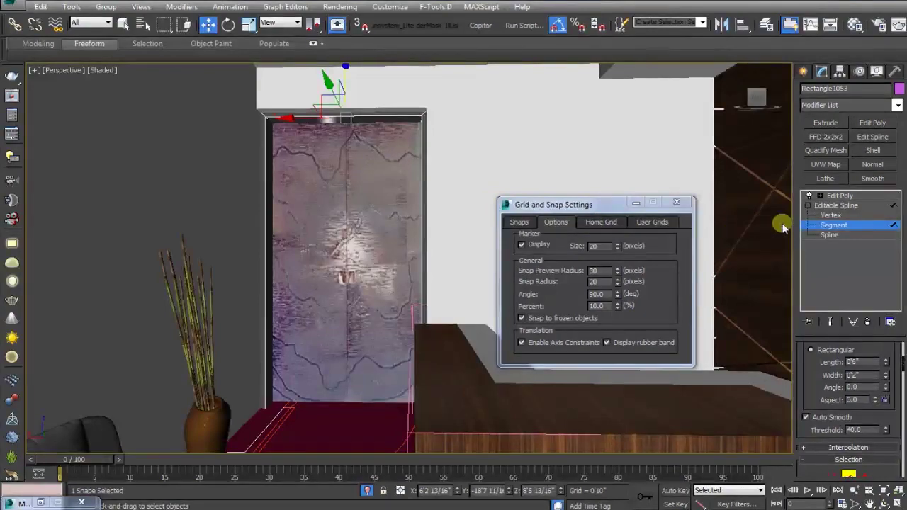
pyautogui.click(831, 224)
# Check the fitted second frame from across the reception area and close the Grid and Snap Settings.
pyautogui.hotkey('alt', 'z')
pyautogui.moveTo(350, 217); pyautogui.dragTo(399, 290)
pyautogui.keyDown('alt'); pyautogui.moveTo(399, 290); pyautogui.dragTo(383, 300, button='middle'); pyautogui.keyUp('alt')
pyautogui.hotkey('ctrl', 'p')
pyautogui.moveTo(307, 292); pyautogui.dragTo(350, 280)
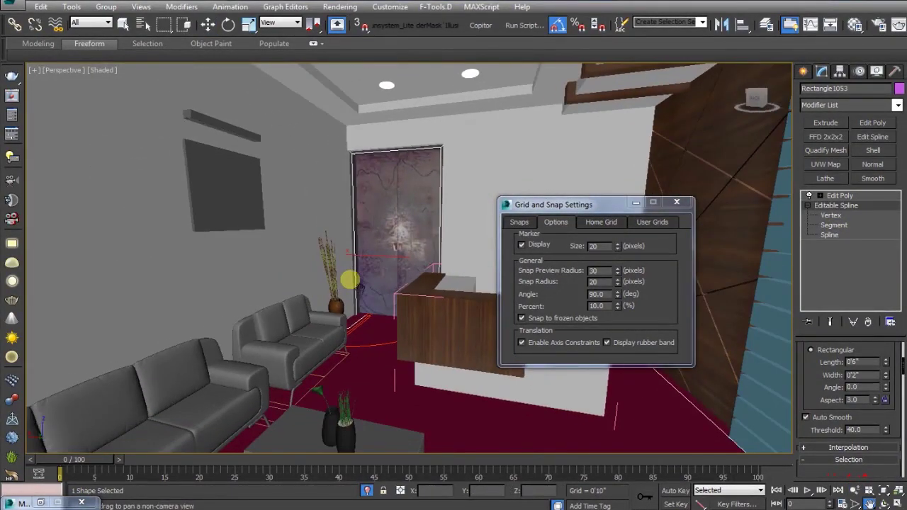
pyautogui.click(677, 202)
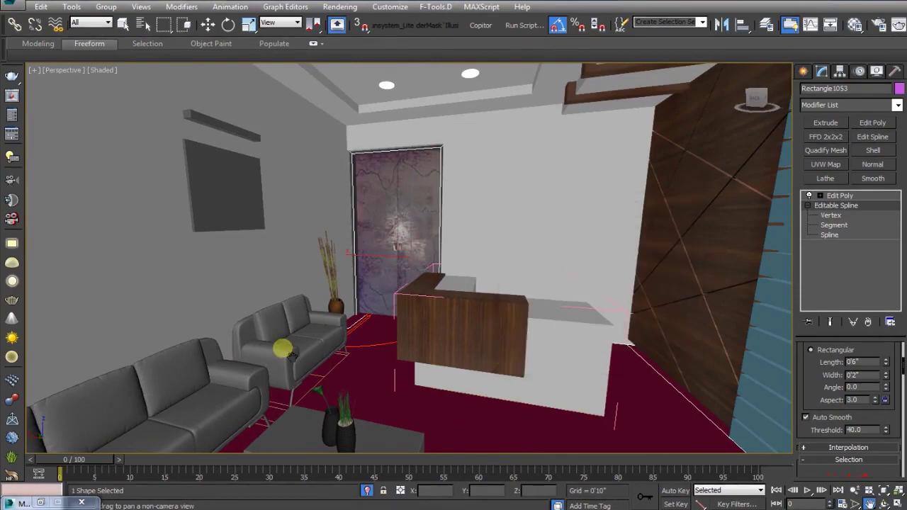
# Isolate the furniture group and examine its sofas, tables, lamps and plant pot in shaded display.
pyautogui.press('w')
pyautogui.click(293, 356)
pyautogui.hotkey('alt', 'q')
pyautogui.keyDown('alt'); pyautogui.moveTo(555, 304); pyautogui.dragTo(438, 262, button='middle'); pyautogui.keyUp('alt')
pyautogui.scroll(-2, 480, 255)
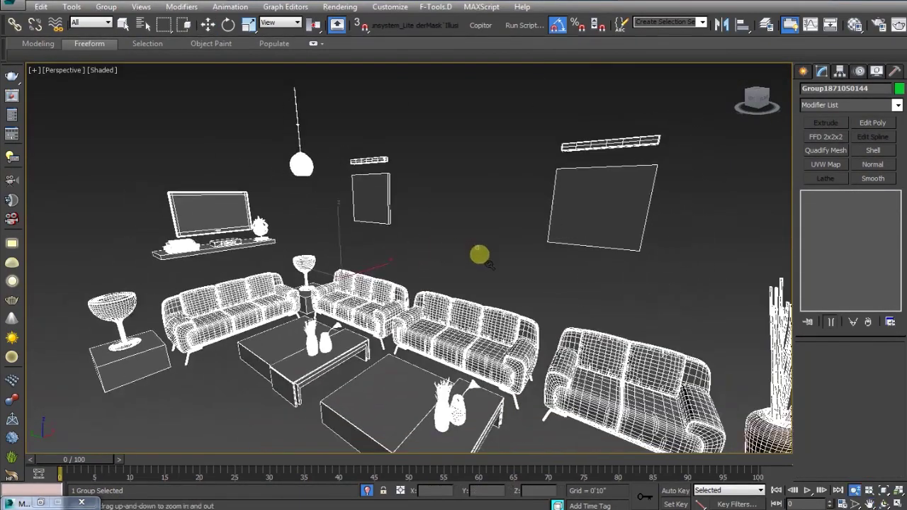
pyautogui.press('w')
pyautogui.click(480, 224)
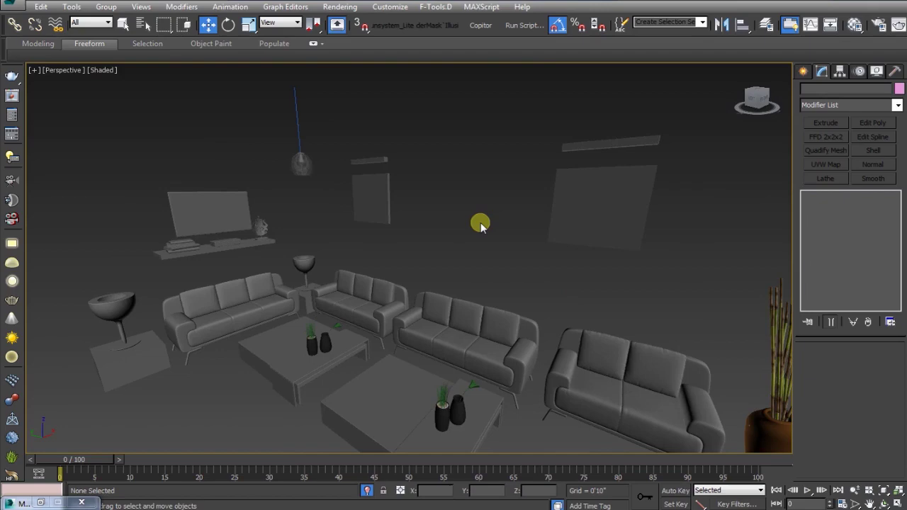
pyautogui.keyDown('alt'); pyautogui.moveTo(600, 327); pyautogui.dragTo(510, 300, button='middle'); pyautogui.keyUp('alt')
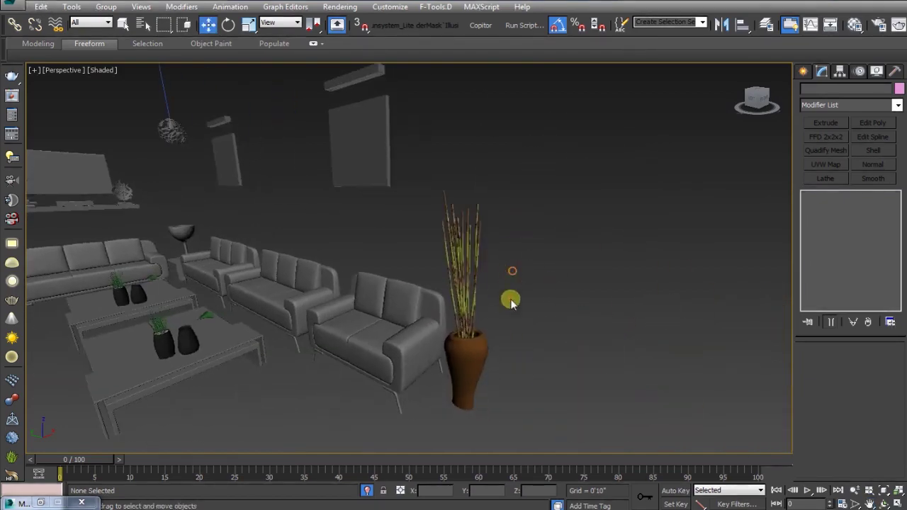
pyautogui.keyDown('alt'); pyautogui.moveTo(192, 202); pyautogui.dragTo(413, 257, button='middle'); pyautogui.keyUp('alt')
# Unhide all objects and view the furniture group within the complete room.
pyautogui.rightClick(423, 264)
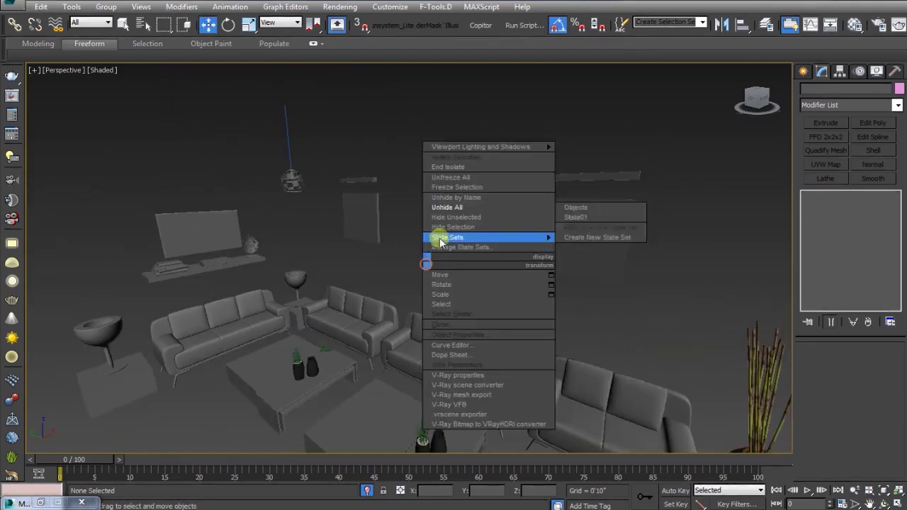
pyautogui.click(452, 211)
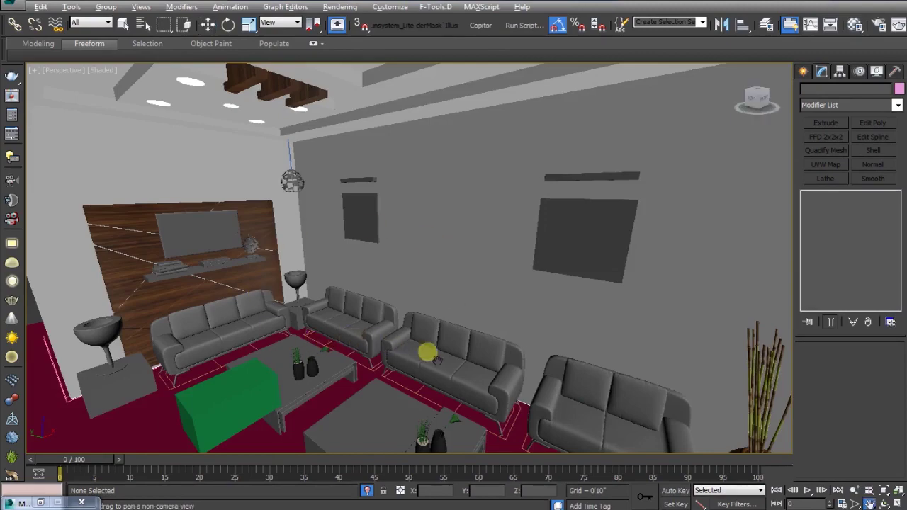
pyautogui.moveTo(430, 354); pyautogui.dragTo(373, 248, button='middle')
pyautogui.click(287, 322)
pyautogui.press('z')
pyautogui.keyDown('alt'); pyautogui.moveTo(389, 359); pyautogui.dragTo(519, 365, button='middle'); pyautogui.keyUp('alt')
pyautogui.hotkey('alt', 'z')
pyautogui.keyDown('ctrl'); pyautogui.keyDown('alt'); pyautogui.moveTo(449, 339); pyautogui.dragTo(387, 334, button='middle'); pyautogui.keyUp('alt'); pyautogui.keyUp('ctrl')
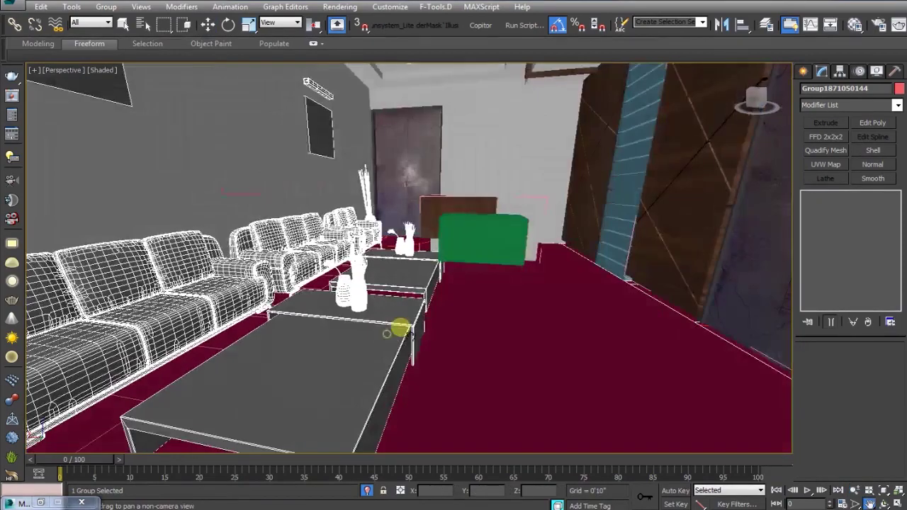
# Isolate the furniture group again and deselect it with all its pieces in view.
pyautogui.hotkey('alt', 'q')
pyautogui.keyDown('alt'); pyautogui.moveTo(504, 417); pyautogui.dragTo(385, 363, button='middle'); pyautogui.keyUp('alt')
pyautogui.scroll(-2, 384, 362)
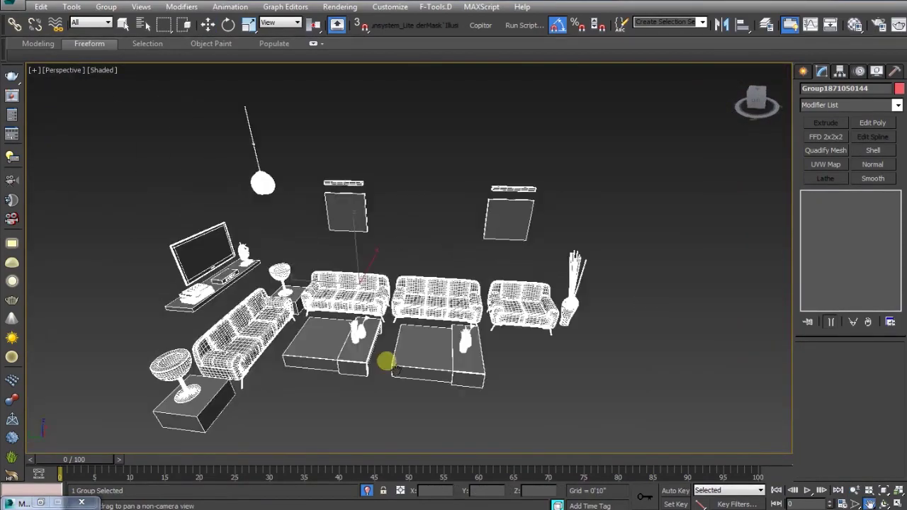
pyautogui.keyDown('alt'); pyautogui.moveTo(489, 392); pyautogui.dragTo(426, 387, button='middle'); pyautogui.keyUp('alt')
pyautogui.press('w')
pyautogui.click(470, 424)
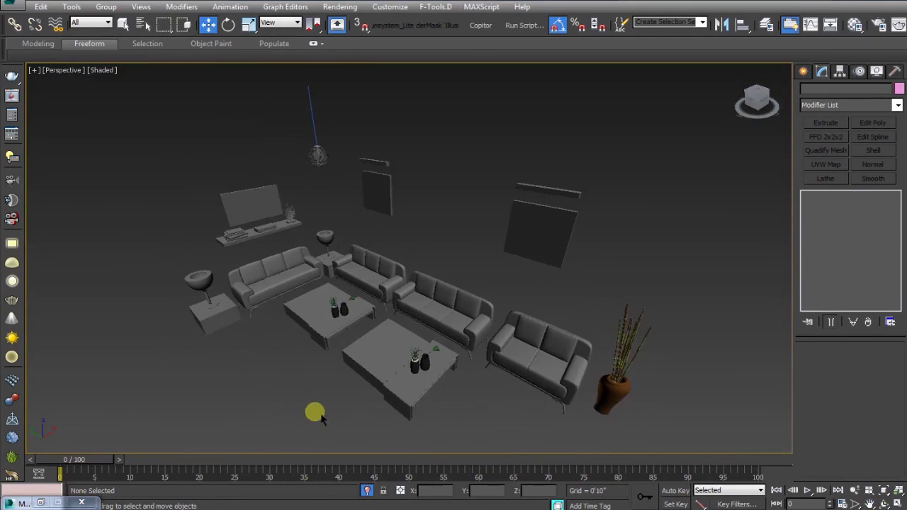
pyautogui.click(315, 409)
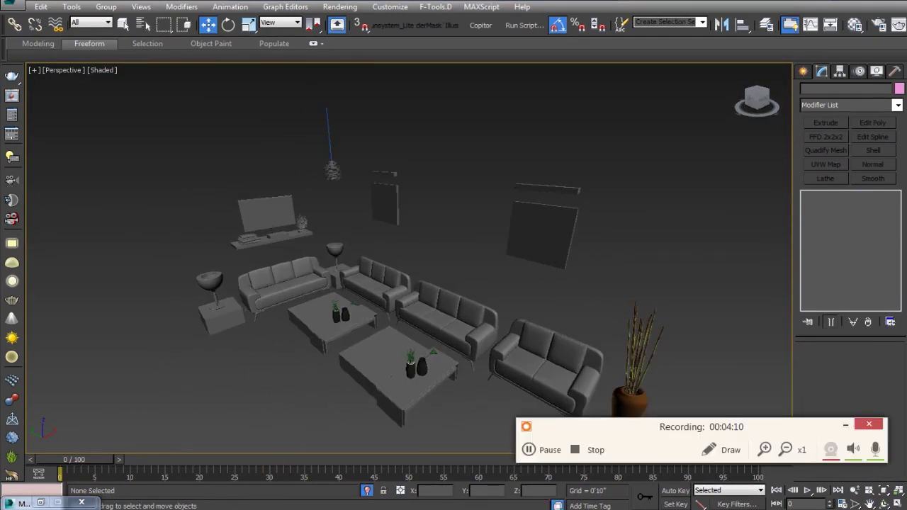
pyautogui.moveTo(878, 454)
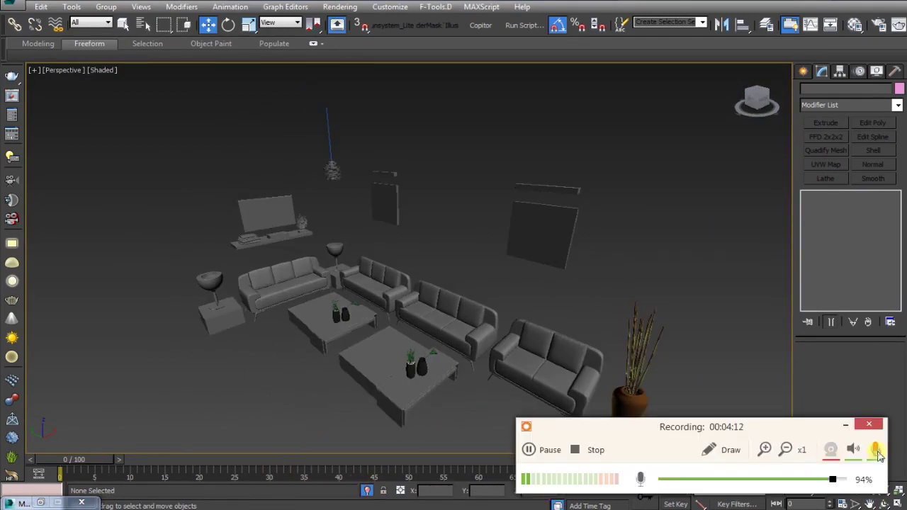
pyautogui.click(847, 427)
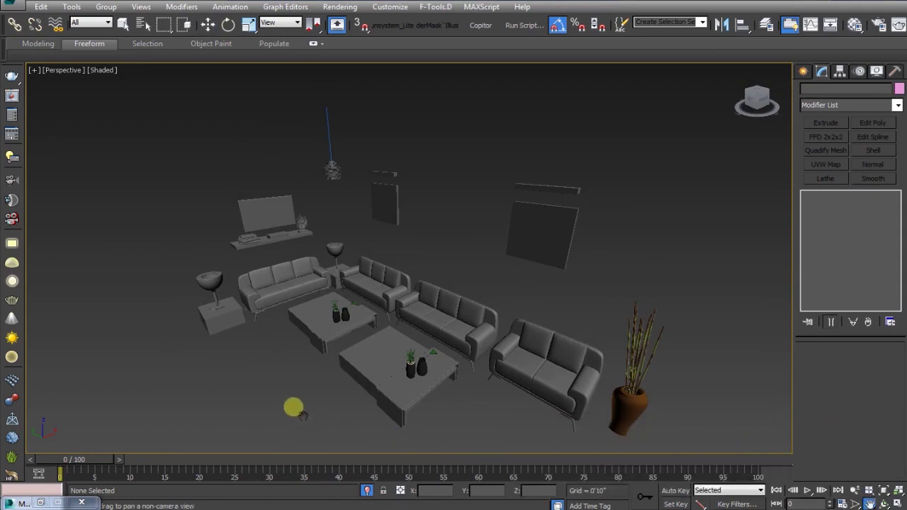
pyautogui.keyDown('alt'); pyautogui.moveTo(307, 414); pyautogui.dragTo(314, 398, button='middle'); pyautogui.keyUp('alt')
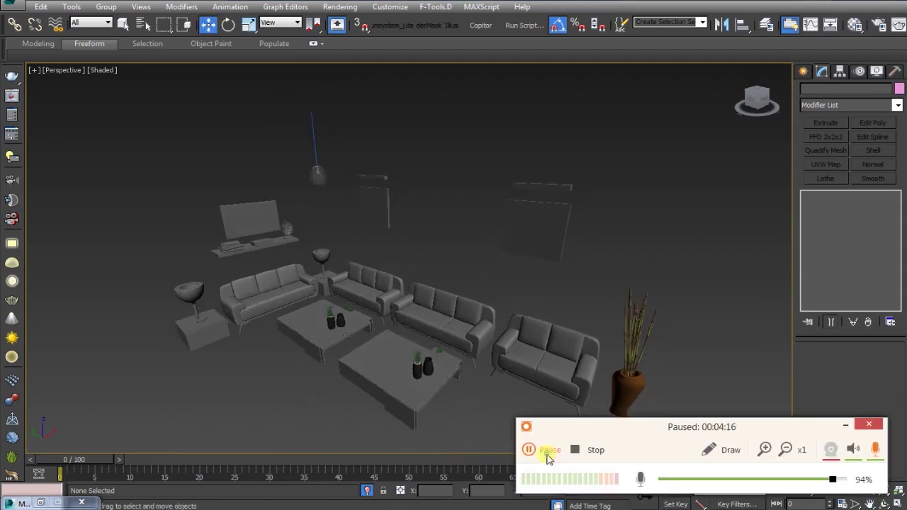
# Open the outer furniture group for editing and view its coffee tables and sofas up close.
pyautogui.click(837, 427)
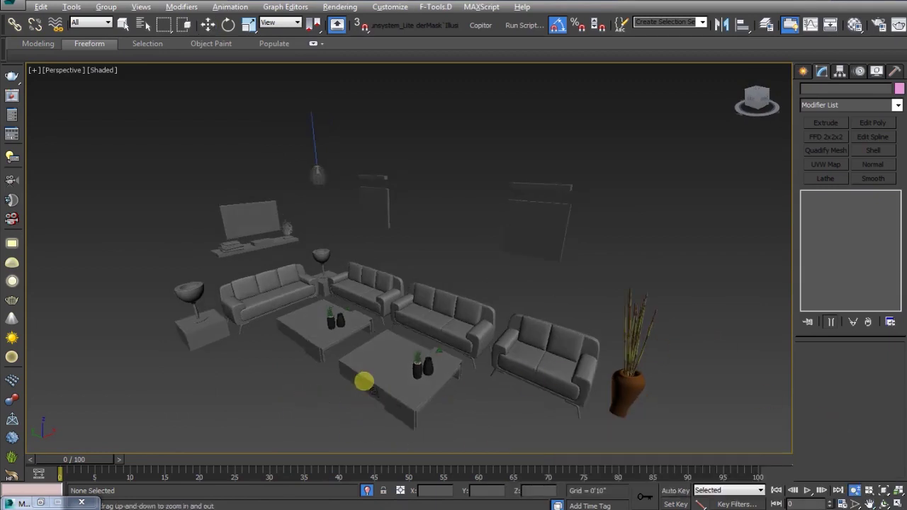
pyautogui.scroll(3, 370, 390)
pyautogui.scroll(2, 379, 356)
pyautogui.click(387, 351)
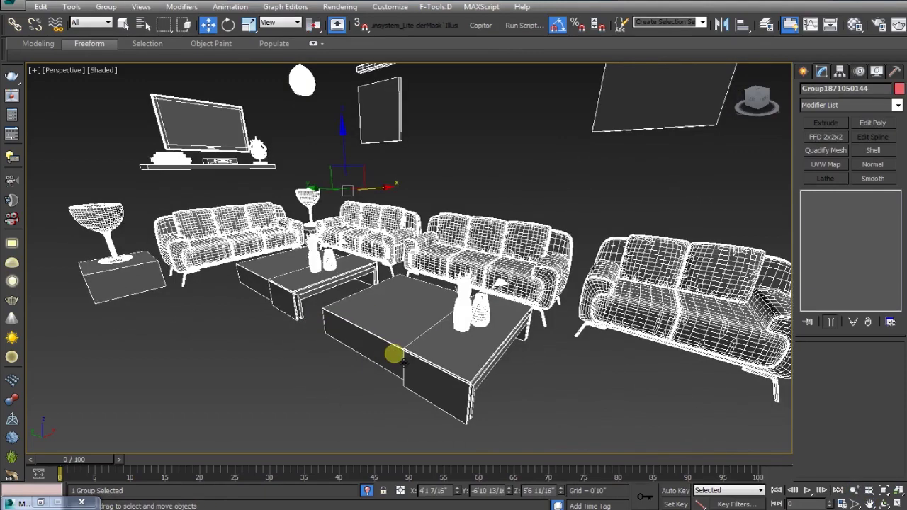
pyautogui.hotkey('ctrl', 'd')
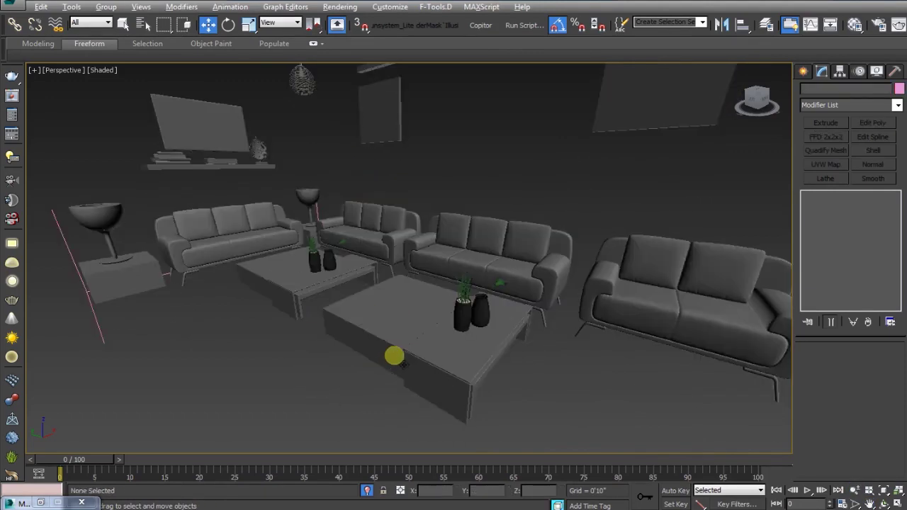
pyautogui.keyDown('alt'); pyautogui.moveTo(350, 364); pyautogui.dragTo(370, 364, button='middle'); pyautogui.keyUp('alt')
pyautogui.moveTo(314, 373); pyautogui.dragTo(314, 360, button='middle')
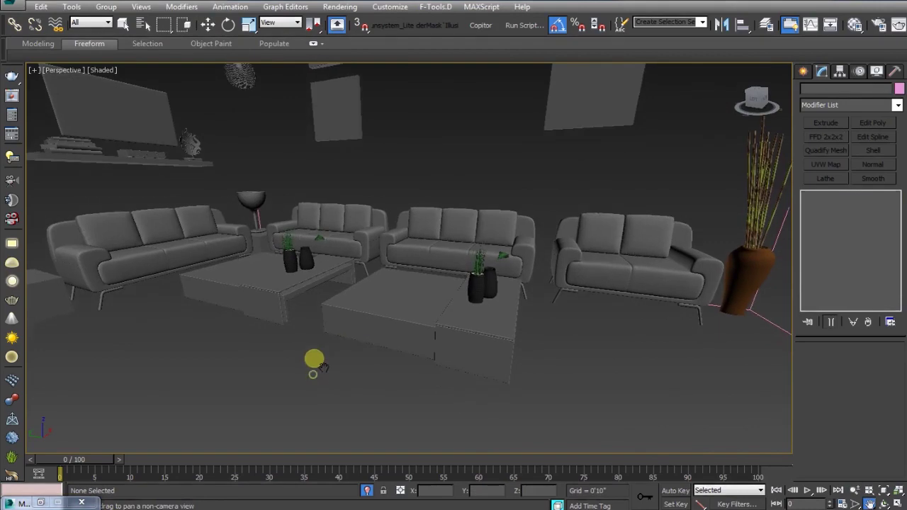
# Open the nested furniture group and select the glass cover piece of the nearer coffee table.
pyautogui.click(108, 9)
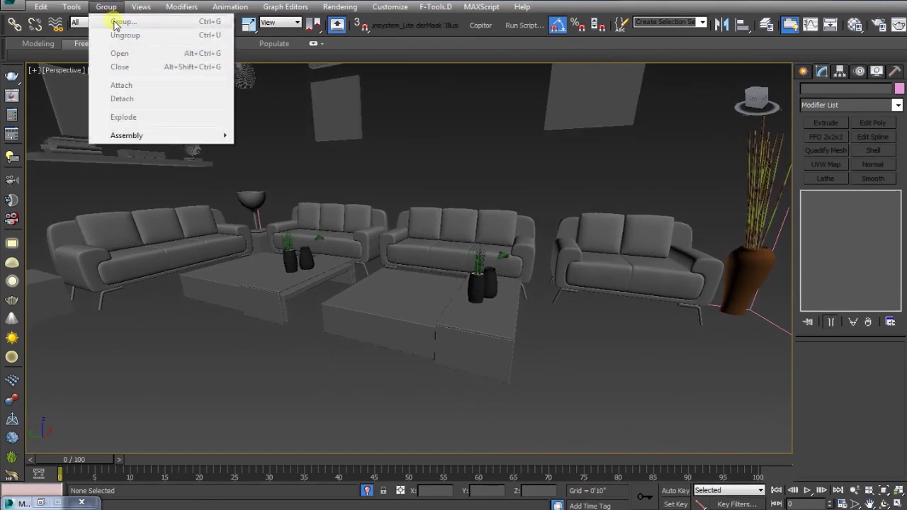
pyautogui.click(446, 406)
pyautogui.click(447, 352)
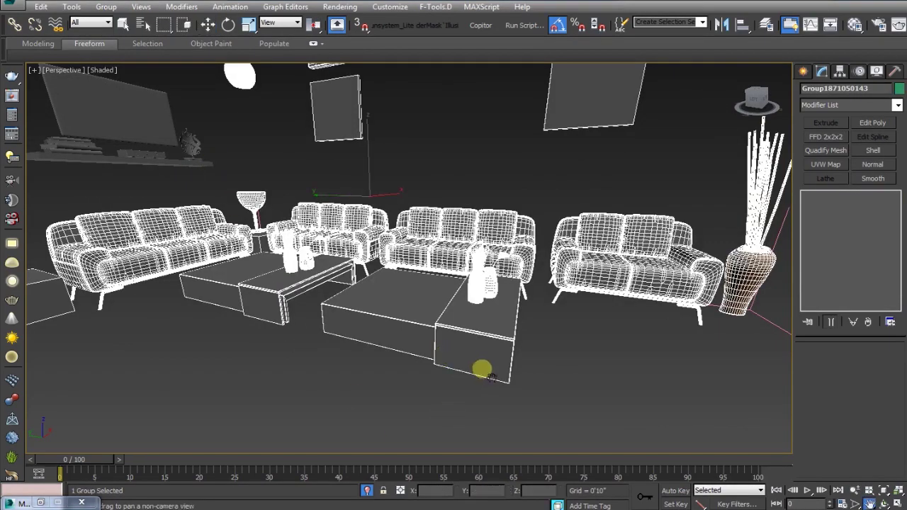
pyautogui.click(488, 377)
pyautogui.press('w')
pyautogui.click(487, 370)
pyautogui.click(488, 371)
pyautogui.scroll(8, 499, 376)
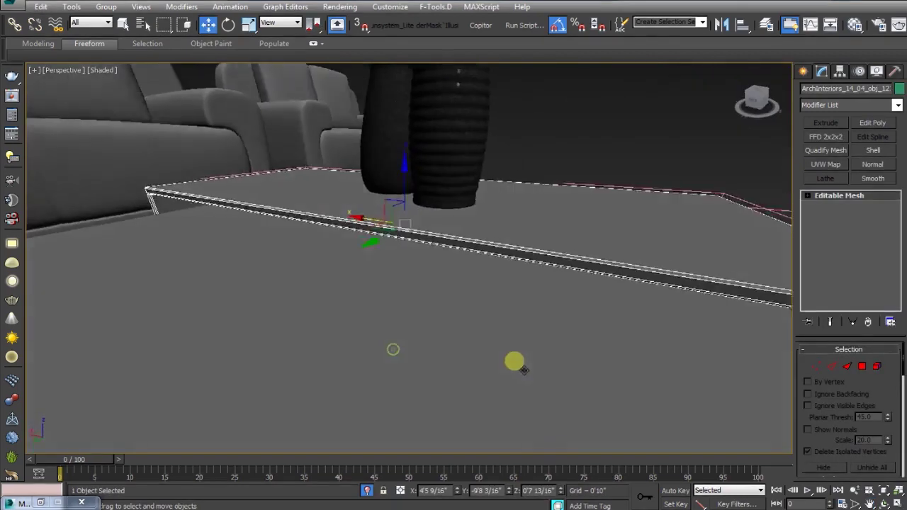
pyautogui.keyDown('alt'); pyautogui.moveTo(515, 362); pyautogui.dragTo(295, 300, button='middle'); pyautogui.keyUp('alt')
pyautogui.scroll(-5, 417, 353)
pyautogui.keyDown('alt'); pyautogui.moveTo(416, 353); pyautogui.dragTo(383, 348, button='middle'); pyautogui.keyUp('alt')
pyautogui.click(314, 392)
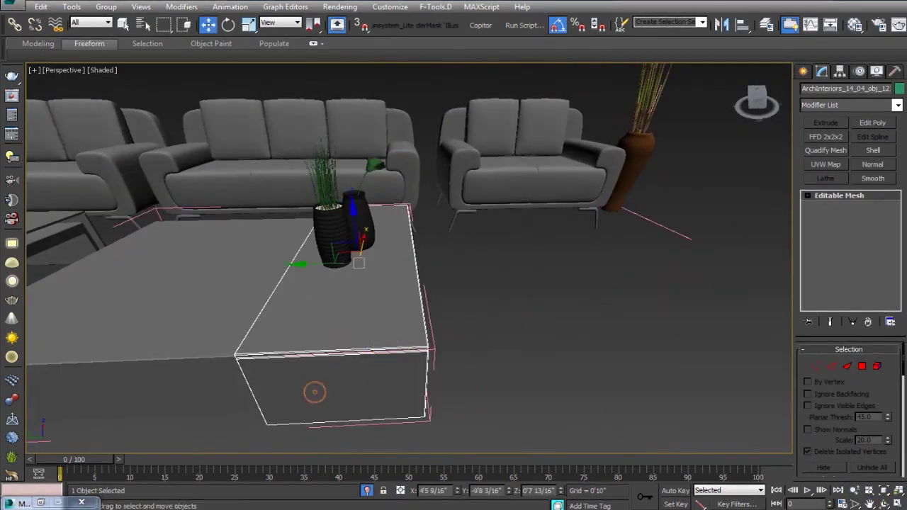
# Switch to the reference render in Windows Photo Viewer and examine the coffee tables' glass and black surfaces.
pyautogui.hotkey('alt', 'Tab')
pyautogui.scroll(5, 442, 389)
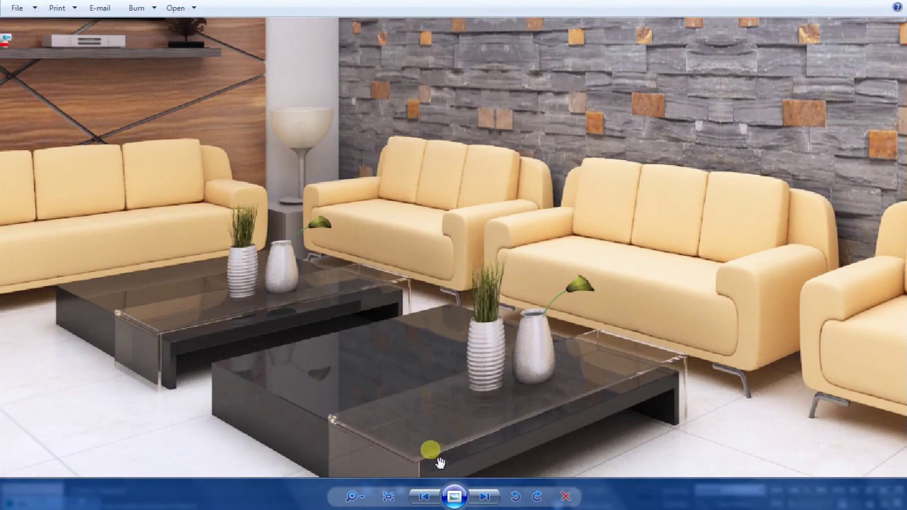
pyautogui.moveTo(430, 445); pyautogui.dragTo(433, 402)
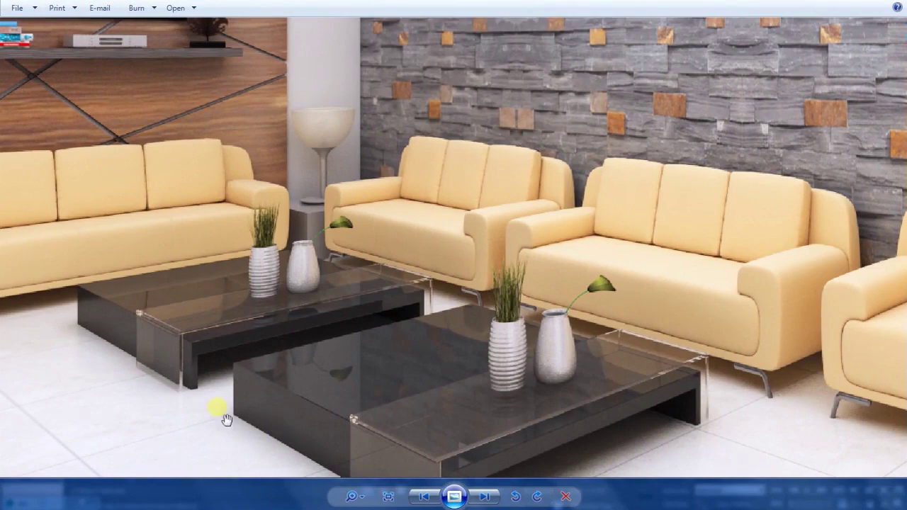
# Return to 3ds Max and compare the nearer coffee table's glass cover with the reference, keeping the cover selected.
pyautogui.hotkey('alt', 'Tab')
pyautogui.keyDown('alt'); pyautogui.moveTo(515, 395); pyautogui.dragTo(381, 366, button='middle'); pyautogui.keyUp('alt')
pyautogui.press('w')
pyautogui.click(348, 364)
pyautogui.keyDown('alt'); pyautogui.moveTo(353, 314); pyautogui.dragTo(419, 346, button='middle'); pyautogui.keyUp('alt')
pyautogui.click(381, 270)
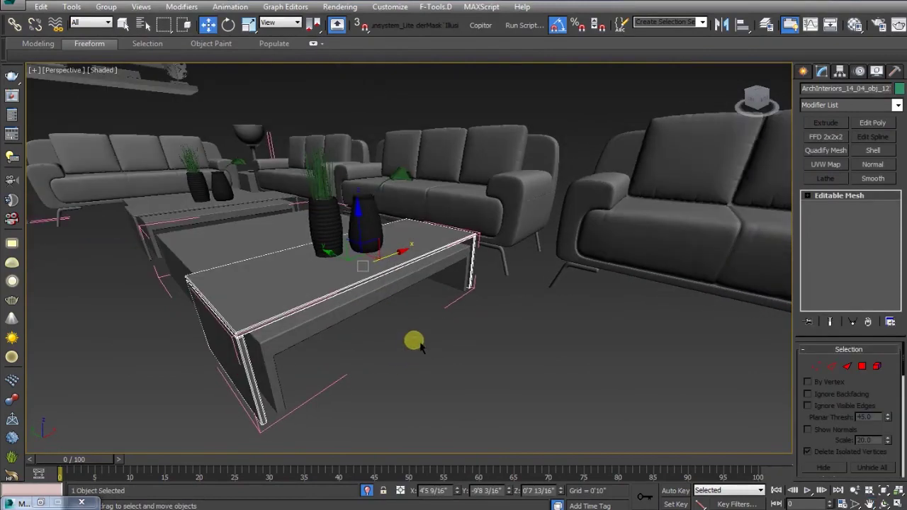
# Choose an unused VRayMtl sample in the Material Editor and name it glass.
pyautogui.press('m')
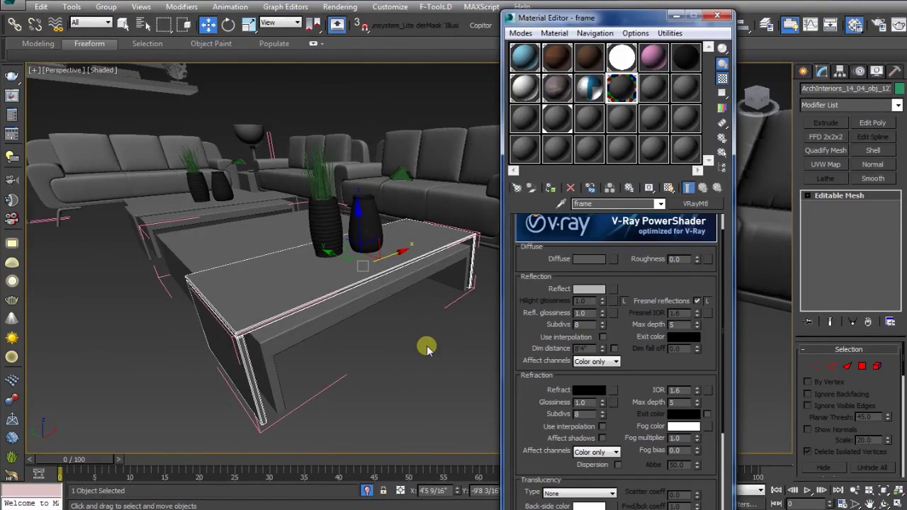
pyautogui.click(644, 92)
pyautogui.write('g')
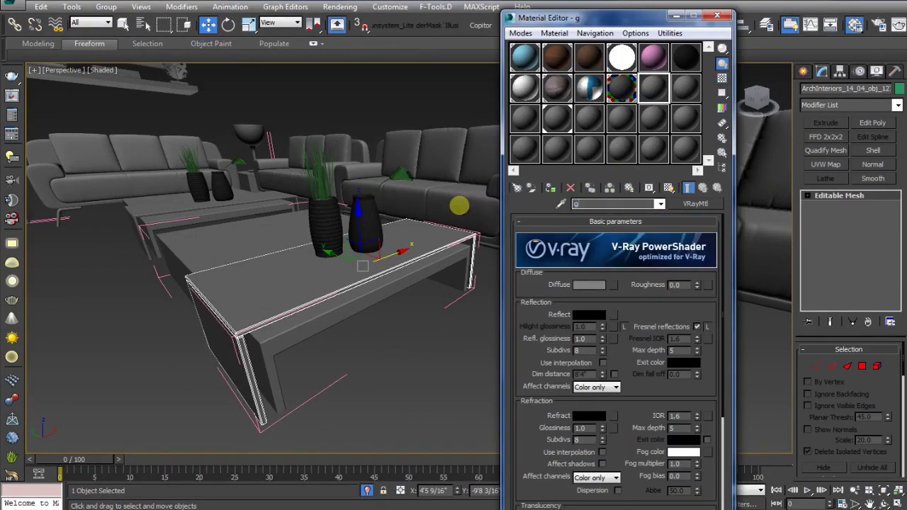
pyautogui.keyDown('alt'); pyautogui.moveTo(473, 342); pyautogui.dragTo(405, 363, button='middle'); pyautogui.keyUp('alt')
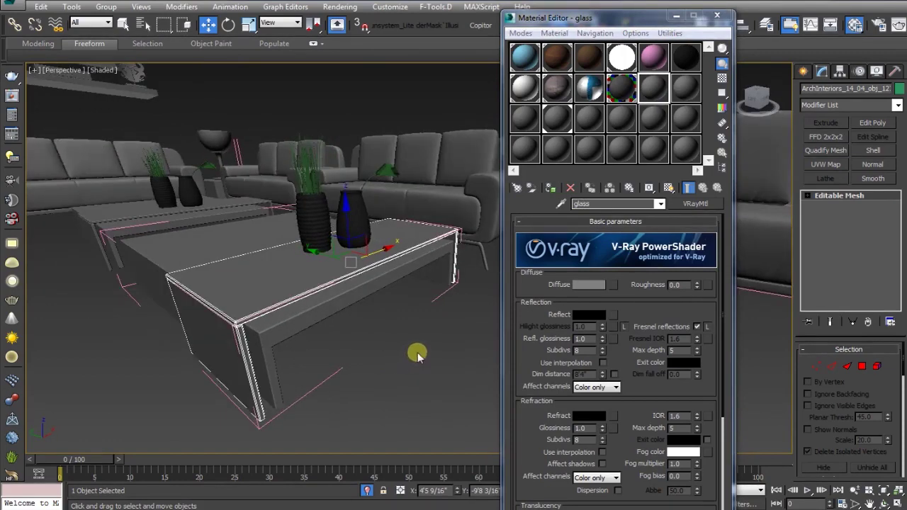
pyautogui.rightClick(411, 335)
# Darken the glass material's diffuse color to near-black.
pyautogui.click(590, 285)
pyautogui.click(590, 285)
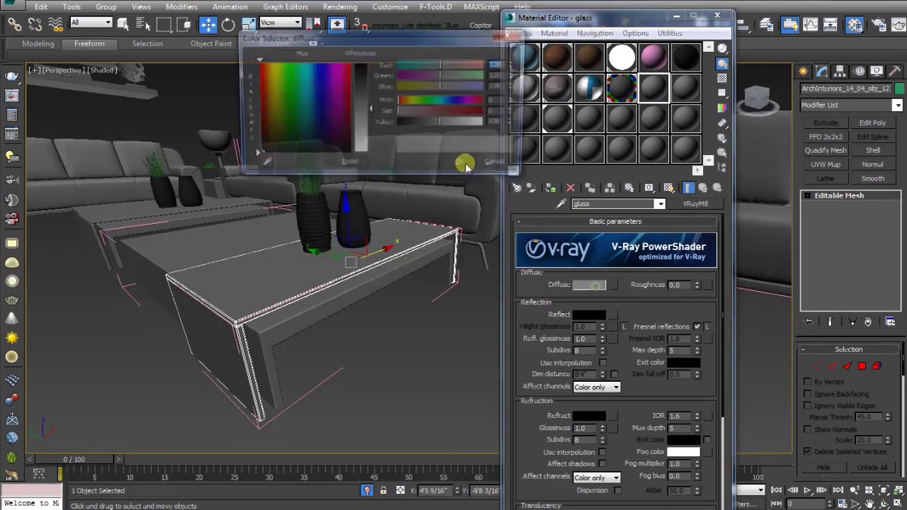
pyautogui.click(365, 301)
pyautogui.moveTo(368, 125); pyautogui.dragTo(367, 66)
pyautogui.click(463, 164)
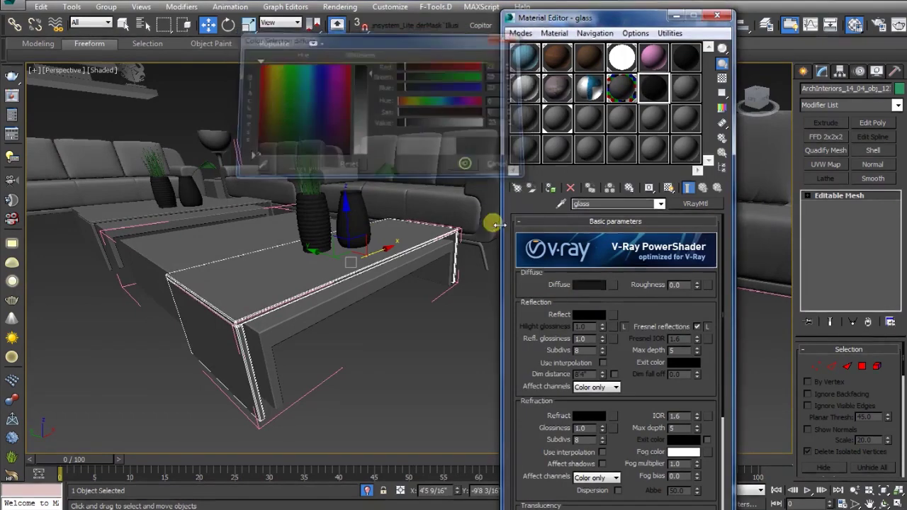
pyautogui.click(593, 315)
pyautogui.moveTo(368, 128); pyautogui.dragTo(361, 22)
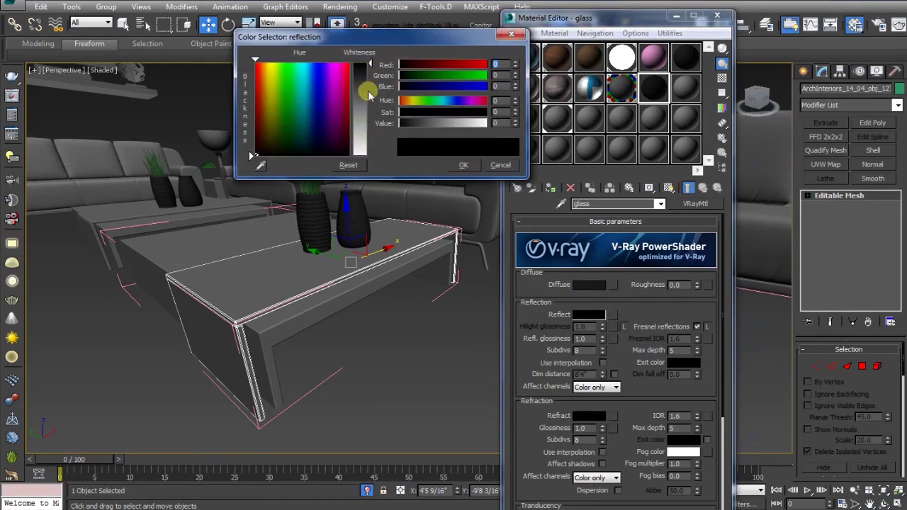
pyautogui.click(579, 285)
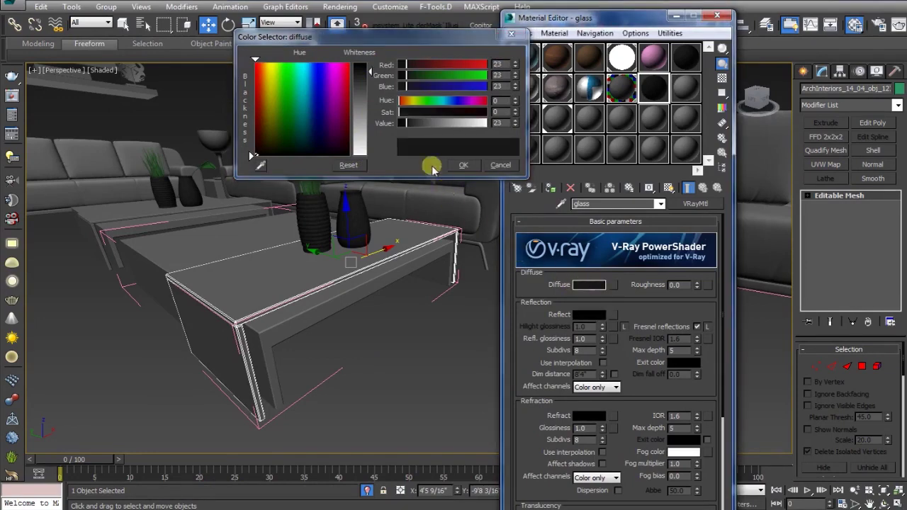
pyautogui.click(461, 165)
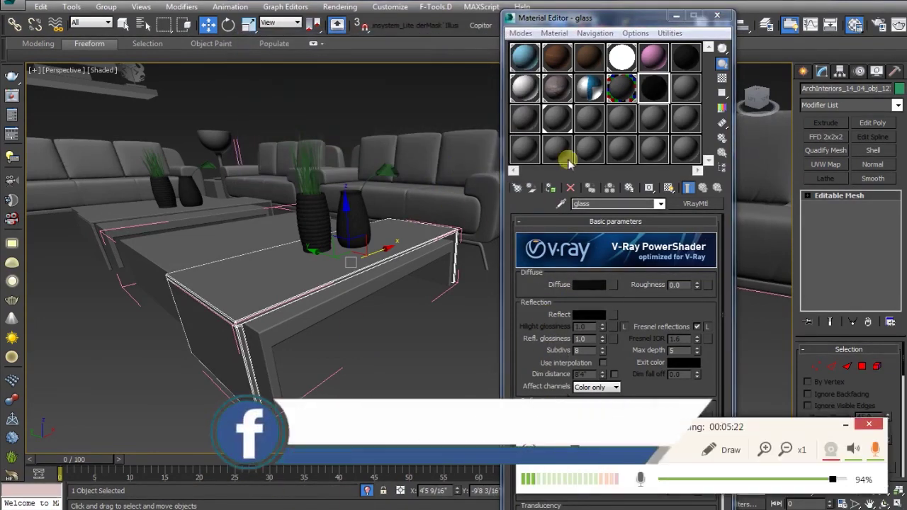
# Set the glass material's reflection color to pure white (255).
pyautogui.click(593, 316)
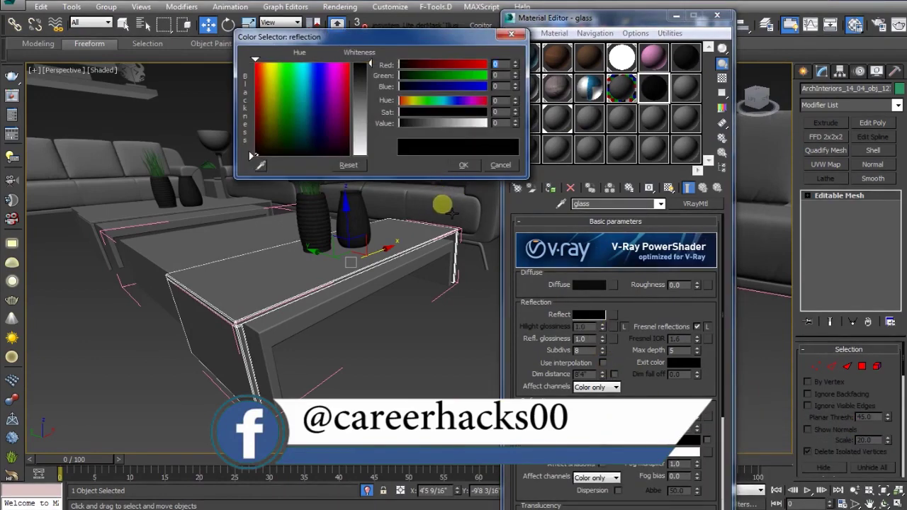
pyautogui.moveTo(367, 118); pyautogui.dragTo(369, 155)
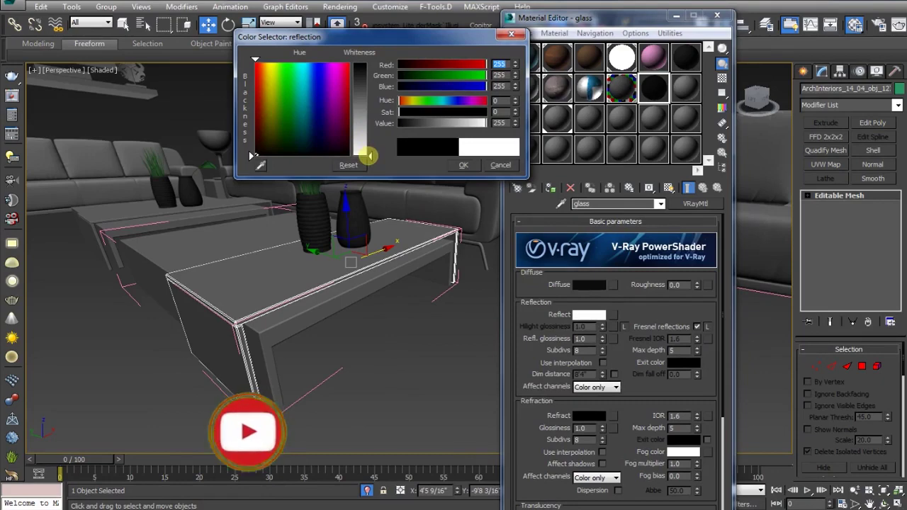
pyautogui.click(463, 165)
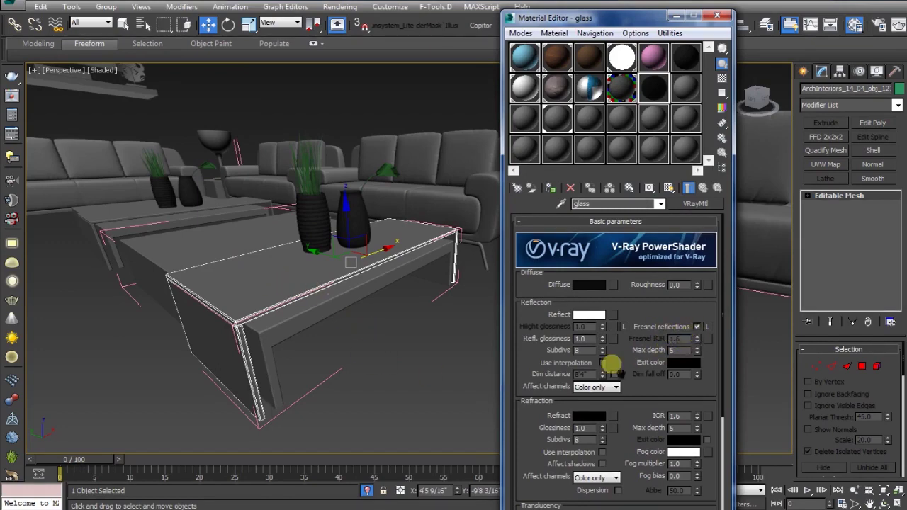
# Set the glass material's refraction color to white.
pyautogui.scroll(-1, 541, 411)
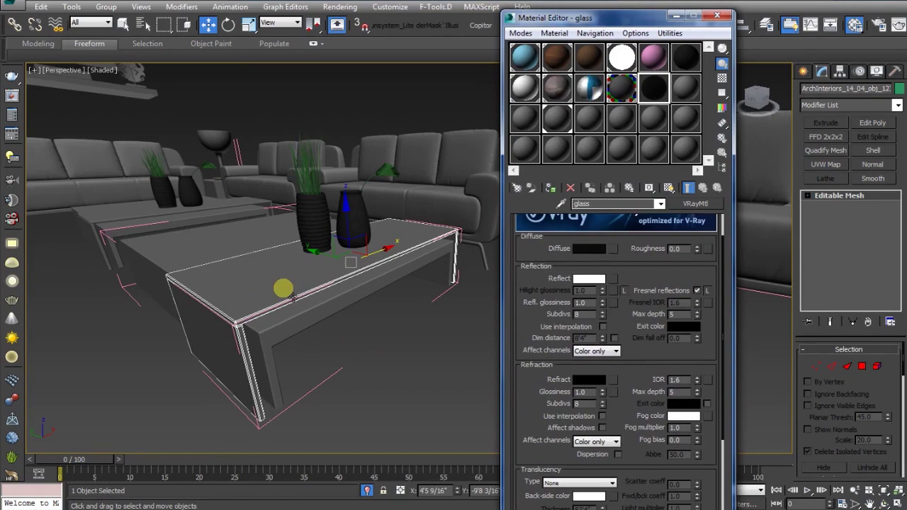
pyautogui.scroll(-1, 534, 401)
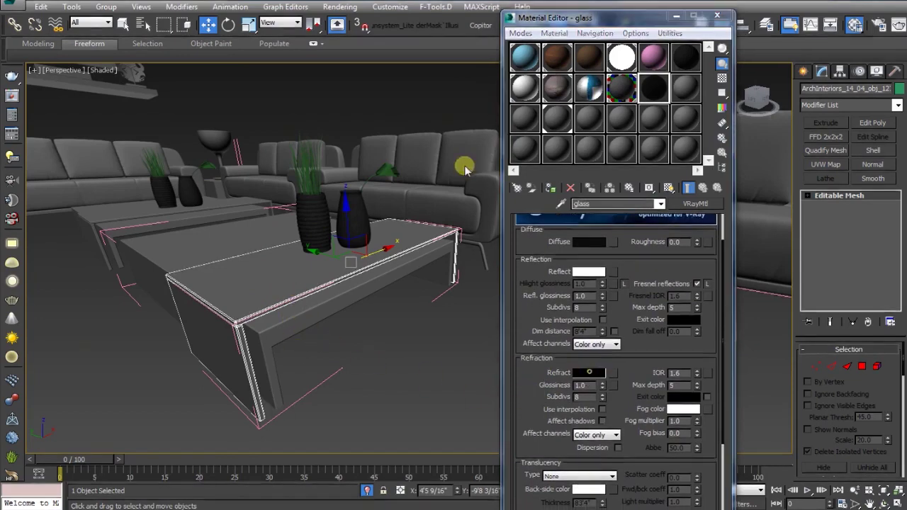
pyautogui.click(591, 374)
pyautogui.moveTo(365, 142); pyautogui.dragTo(363, 65)
pyautogui.click(463, 164)
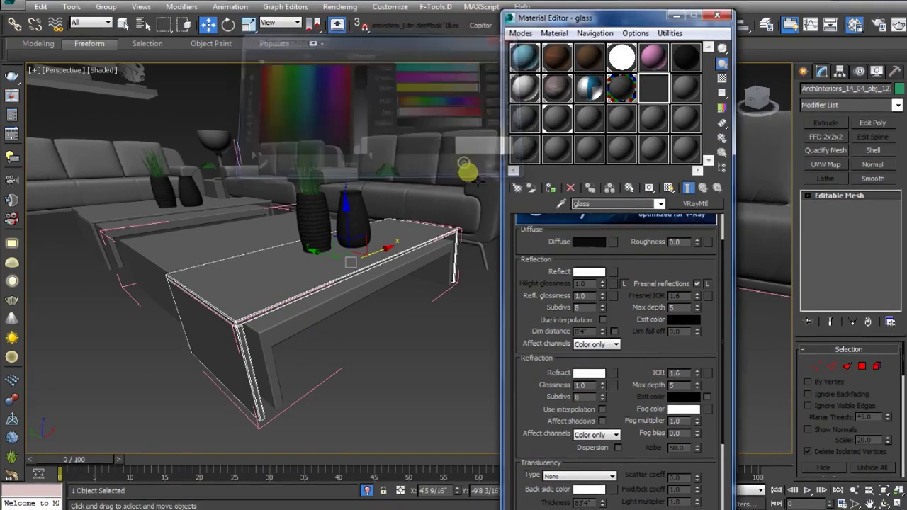
# Show the glass sample against the checkered background and place a magnified preview of it beside the Material Editor.
pyautogui.click(722, 79)
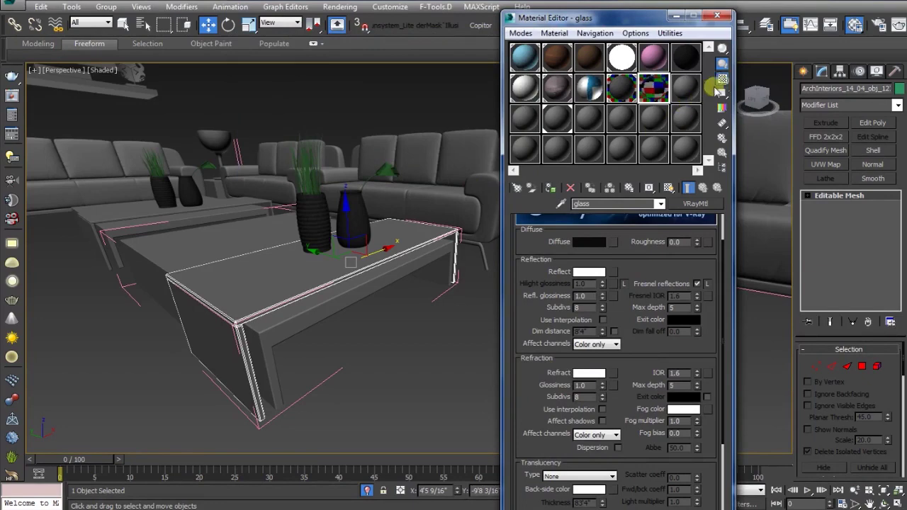
pyautogui.doubleClick(654, 89)
pyautogui.moveTo(229, 83); pyautogui.dragTo(296, 50)
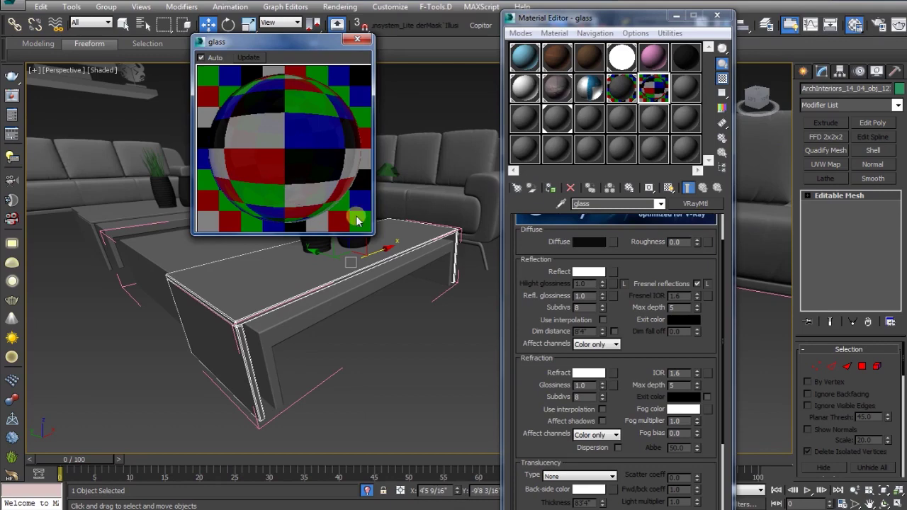
# Set the glass material's refraction color to black (0).
pyautogui.click(592, 376)
pyautogui.moveTo(383, 125); pyautogui.dragTo(371, 59)
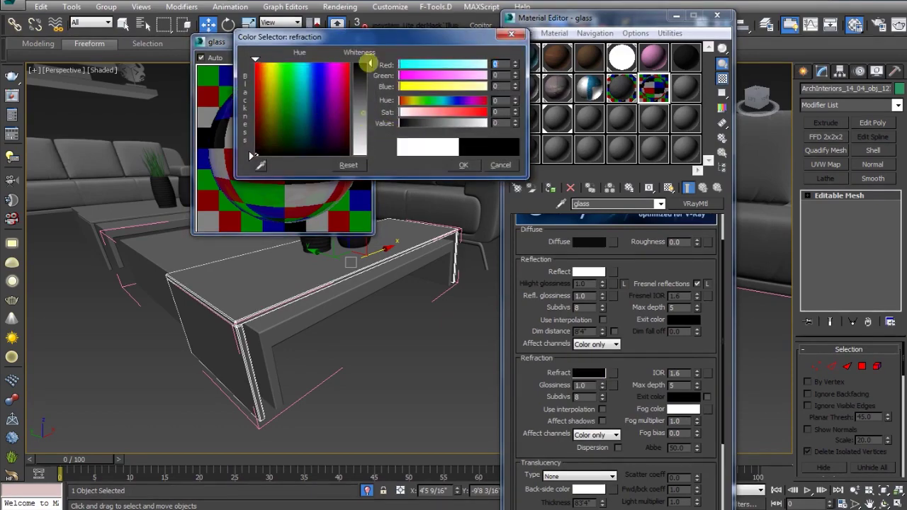
pyautogui.click(466, 168)
# Expand the glass material's Maps rollout and assign a Checker map to Opacity.
pyautogui.scroll(-5, 503, 353)
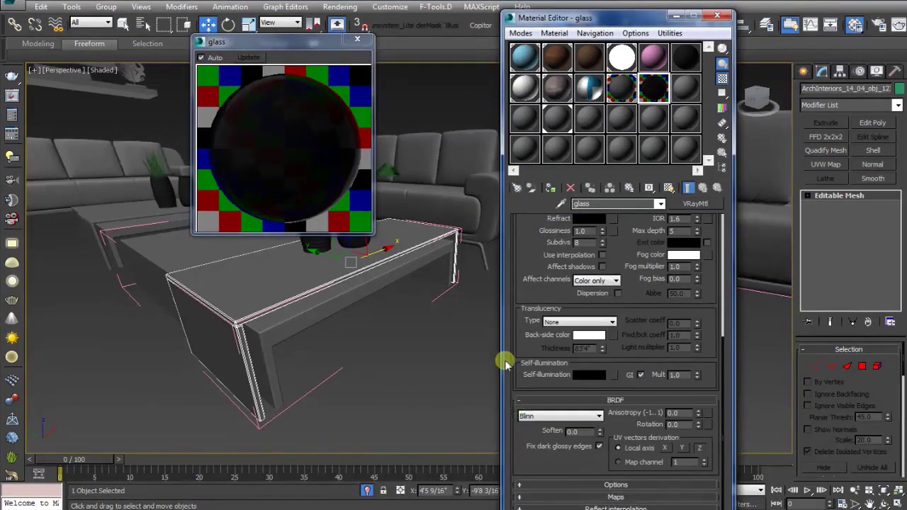
pyautogui.rightClick(533, 468)
pyautogui.click(567, 410)
pyautogui.rightClick(546, 406)
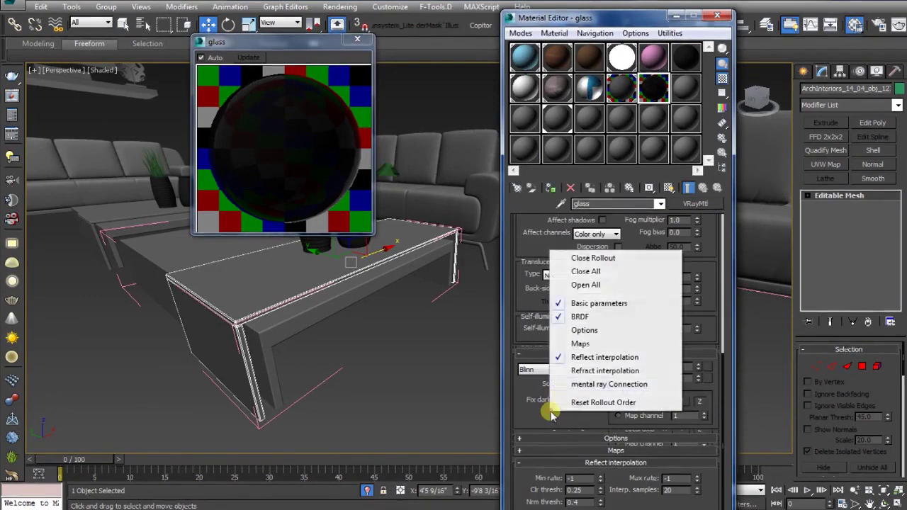
pyautogui.click(580, 343)
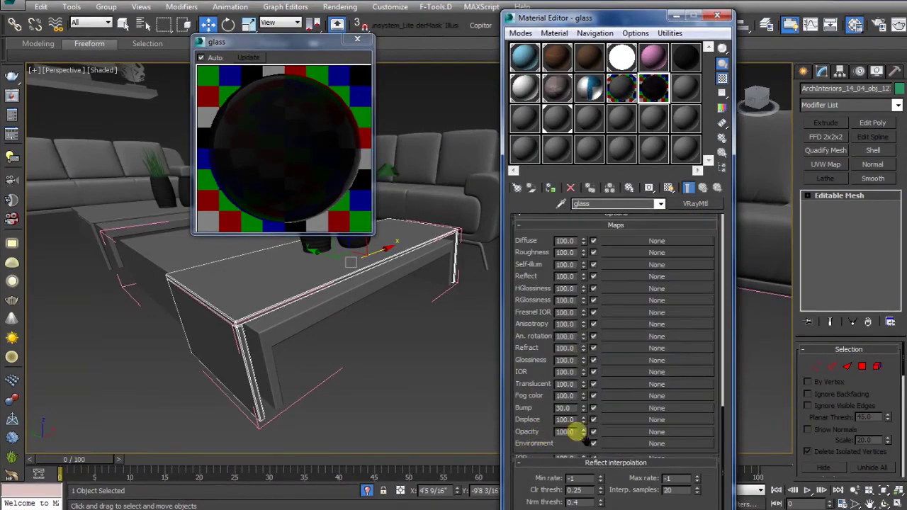
pyautogui.click(608, 431)
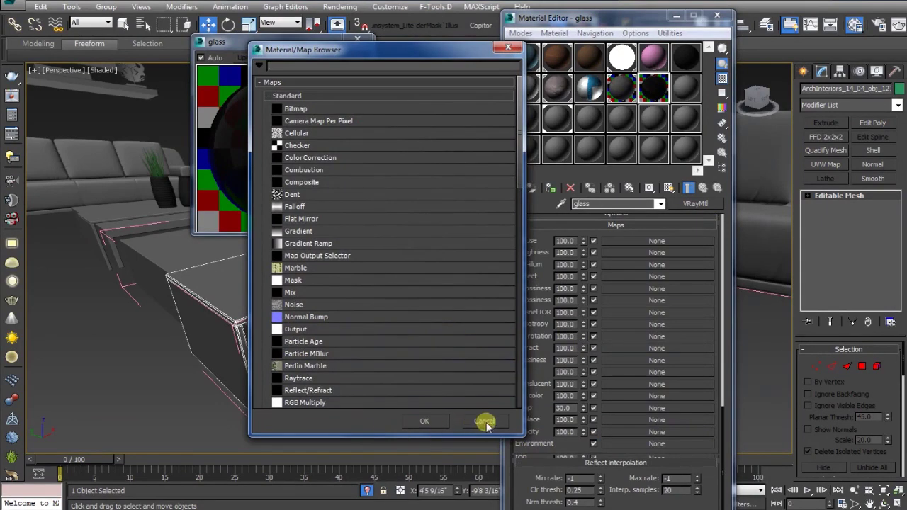
pyautogui.doubleClick(294, 146)
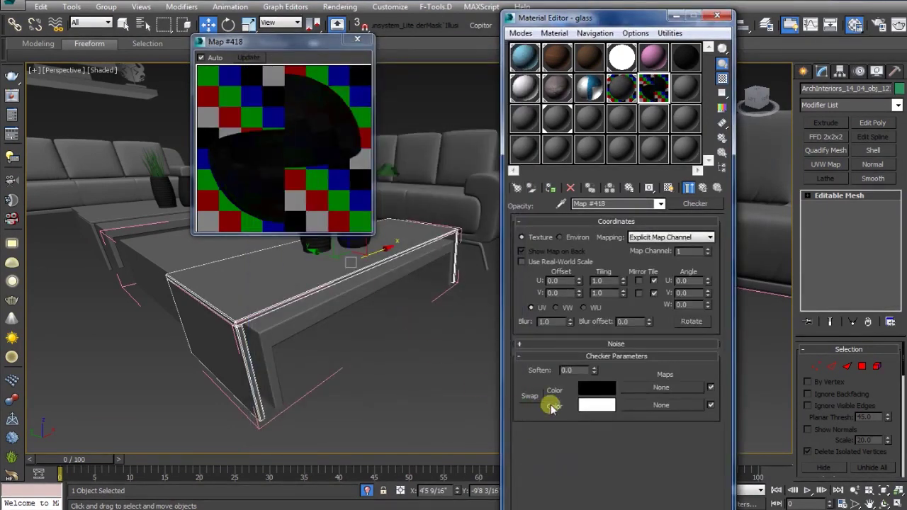
# Set the Checker map's first color to white.
pyautogui.click(601, 399)
pyautogui.click(371, 142)
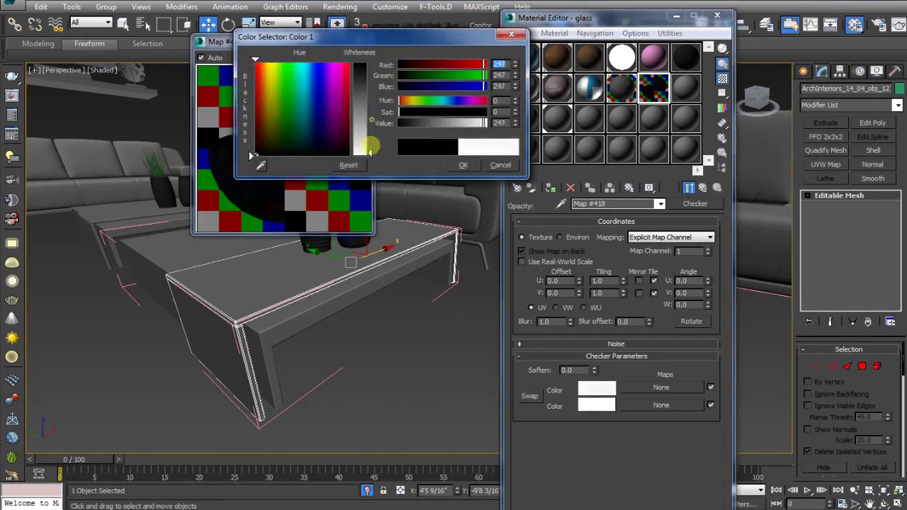
pyautogui.click(479, 162)
# Set both colors of the Checker map to black and return to the parent glass material.
pyautogui.click(600, 389)
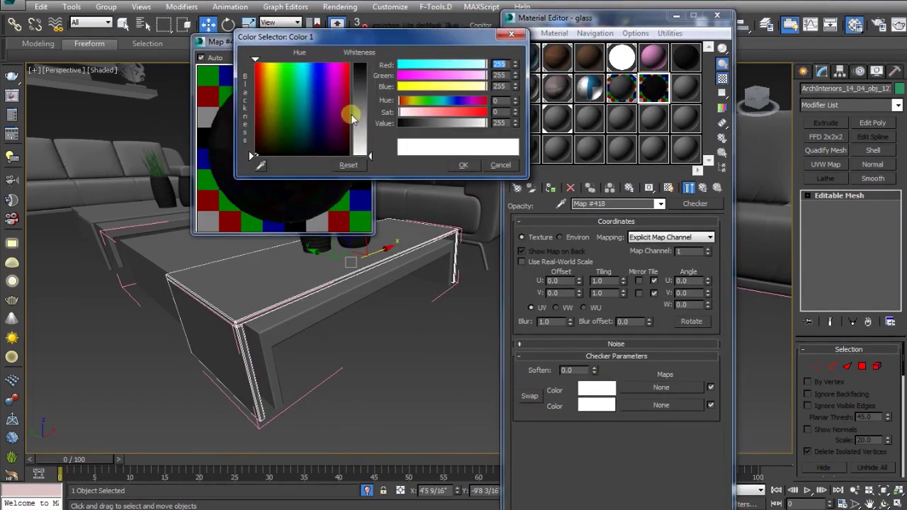
pyautogui.click(357, 104)
pyautogui.click(461, 165)
pyautogui.click(597, 405)
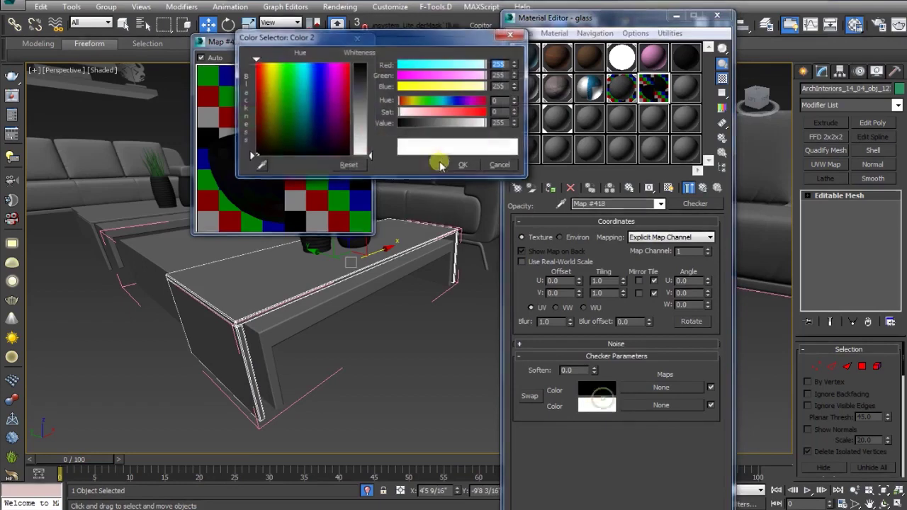
pyautogui.moveTo(371, 116); pyautogui.dragTo(421, 173)
pyautogui.click(462, 166)
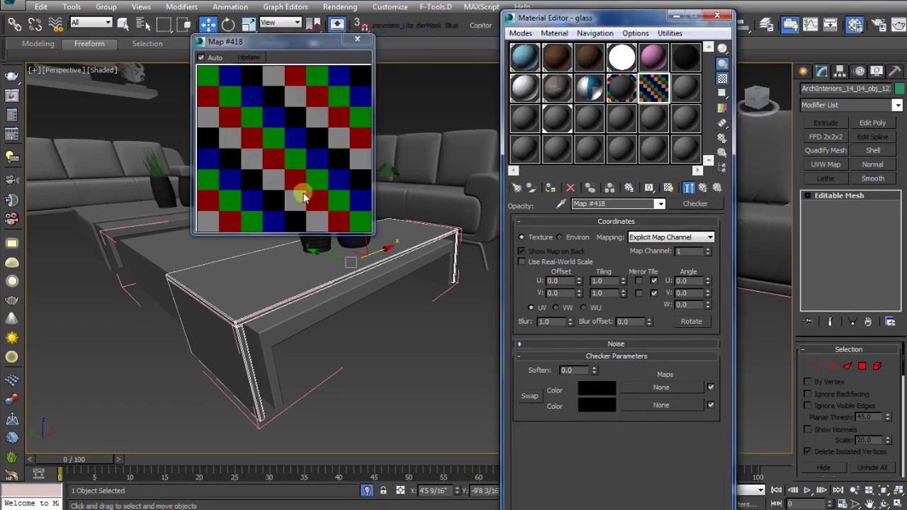
pyautogui.click(703, 188)
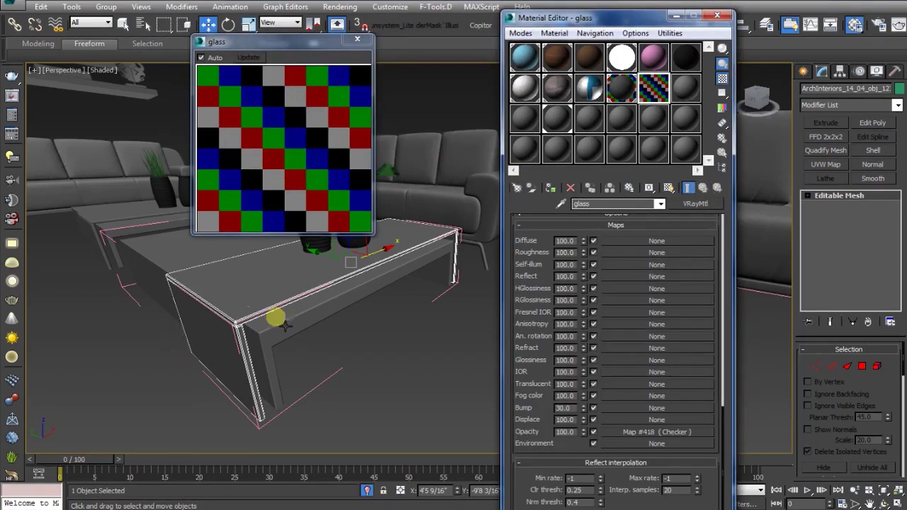
# Clear the Checker map from the glass material's Opacity and set its refraction color to white.
pyautogui.rightClick(641, 432)
pyautogui.click(671, 468)
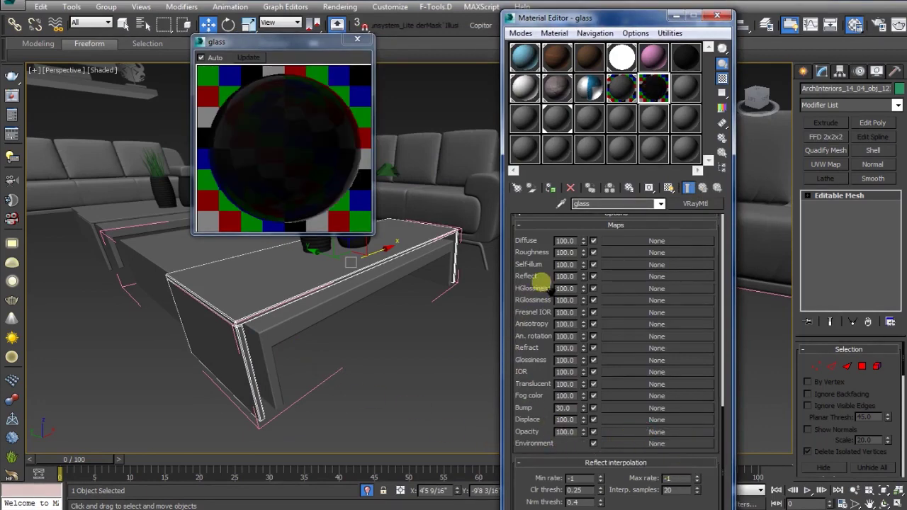
pyautogui.scroll(10, 543, 285)
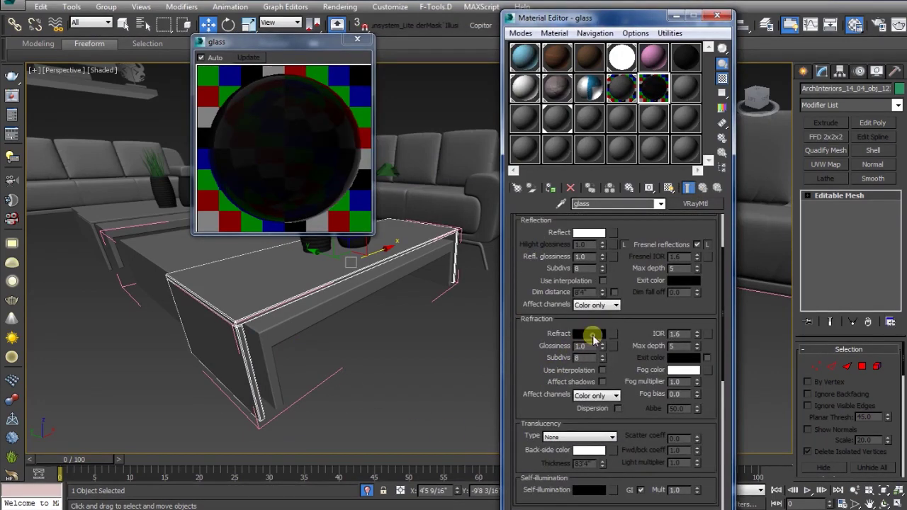
pyautogui.click(593, 339)
pyautogui.moveTo(369, 146); pyautogui.dragTo(369, 64)
pyautogui.click(456, 163)
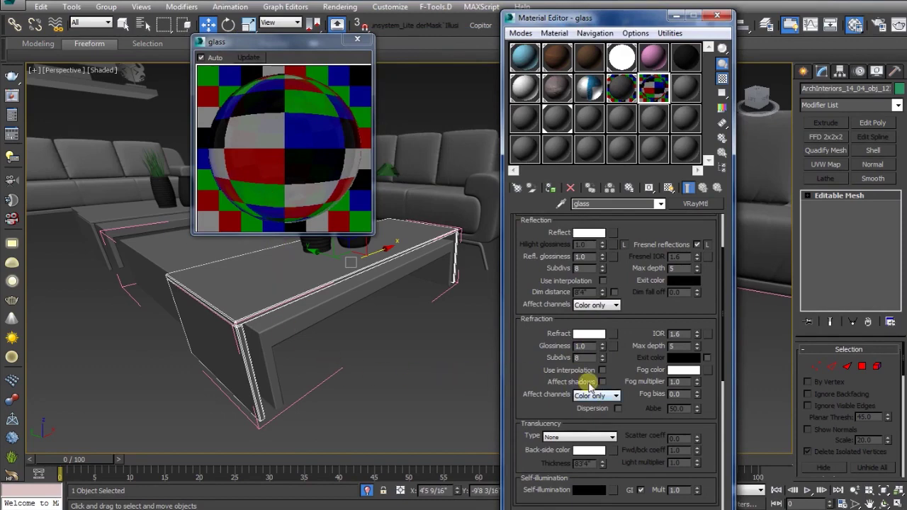
# Enable Affect shadows for the glass, close its magnified preview, and assign the material to the nearer coffee table's selected cover.
pyautogui.keyDown('alt'); pyautogui.moveTo(380, 341); pyautogui.dragTo(363, 319, button='middle'); pyautogui.keyUp('alt')
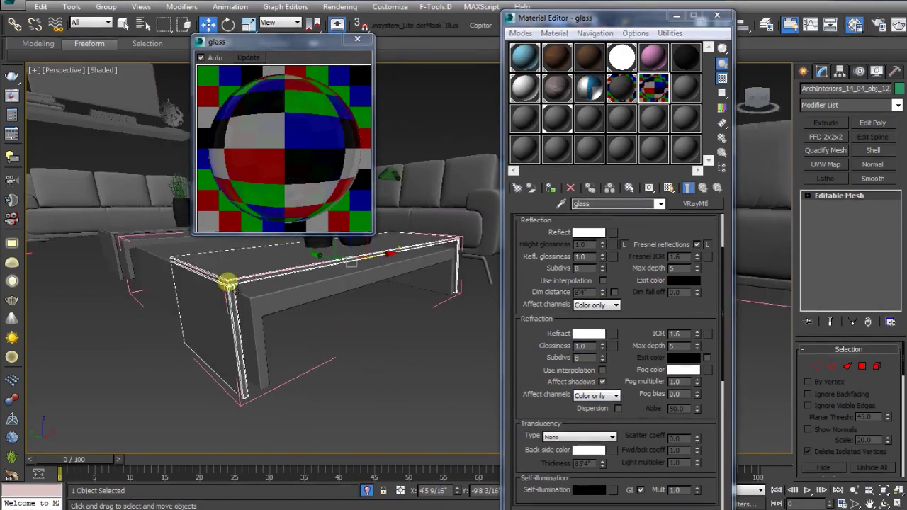
pyautogui.keyDown('alt'); pyautogui.moveTo(426, 368); pyautogui.dragTo(421, 360, button='middle'); pyautogui.keyUp('alt')
pyautogui.click(357, 40)
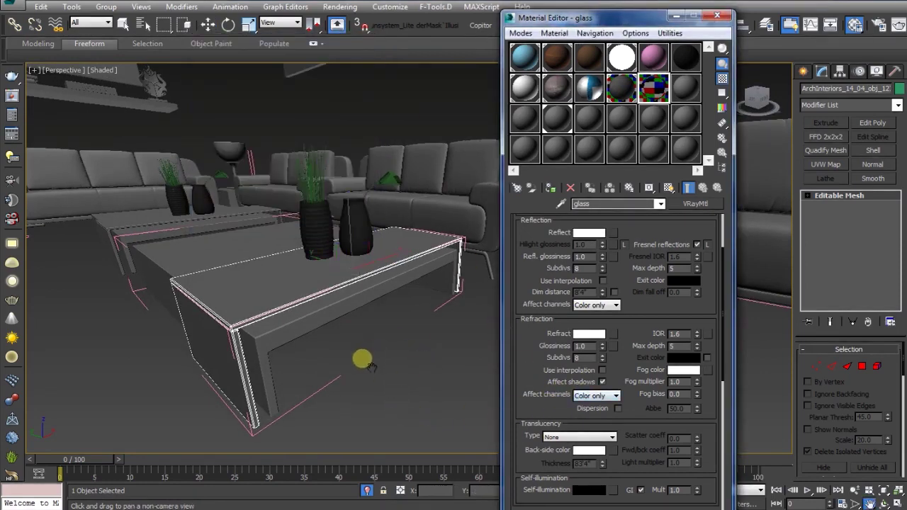
pyautogui.keyDown('alt'); pyautogui.moveTo(361, 359); pyautogui.dragTo(403, 348, button='middle'); pyautogui.keyUp('alt')
pyautogui.click(549, 188)
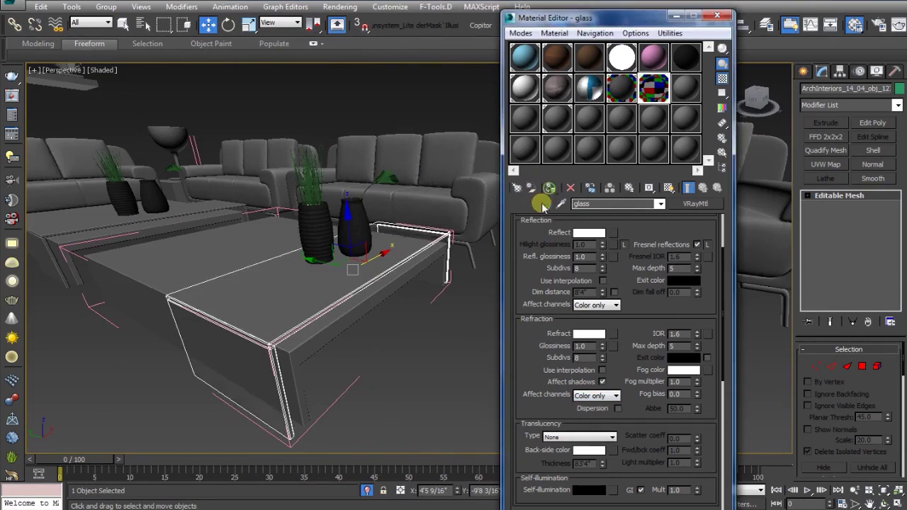
# Assign the glass material to the matching cover on the farther coffee table, keeping that cover in its original position.
pyautogui.scroll(4, 141, 312)
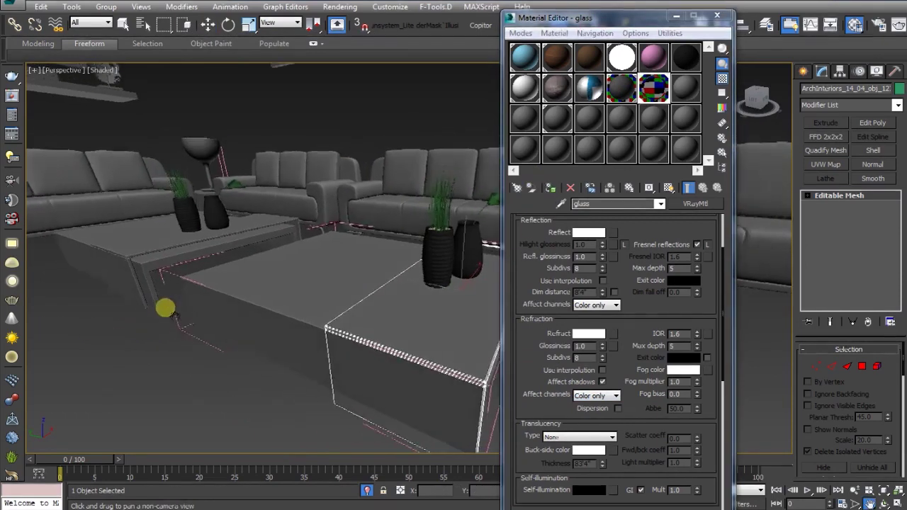
pyautogui.click(137, 247)
pyautogui.hotkey('alt', 'o')
pyautogui.click(138, 253)
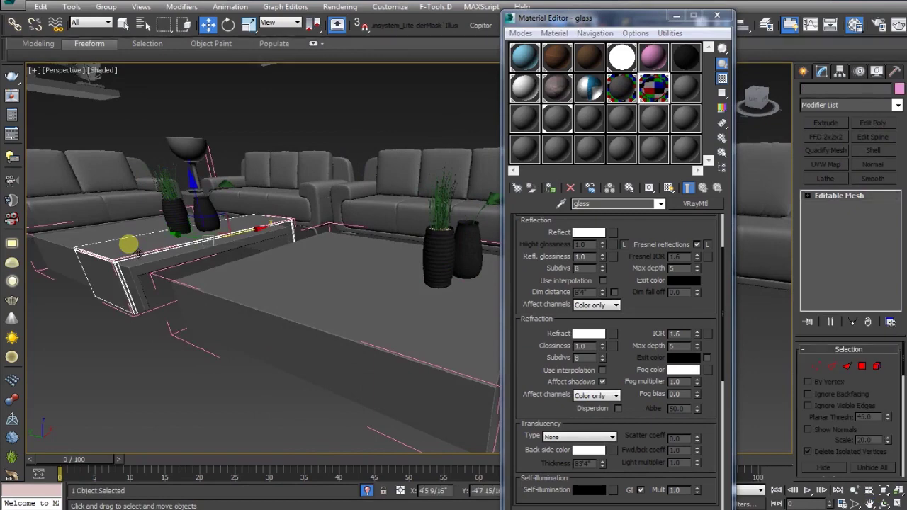
pyautogui.moveTo(190, 239); pyautogui.dragTo(145, 226)
pyautogui.hotkey('ctrl', 'z')
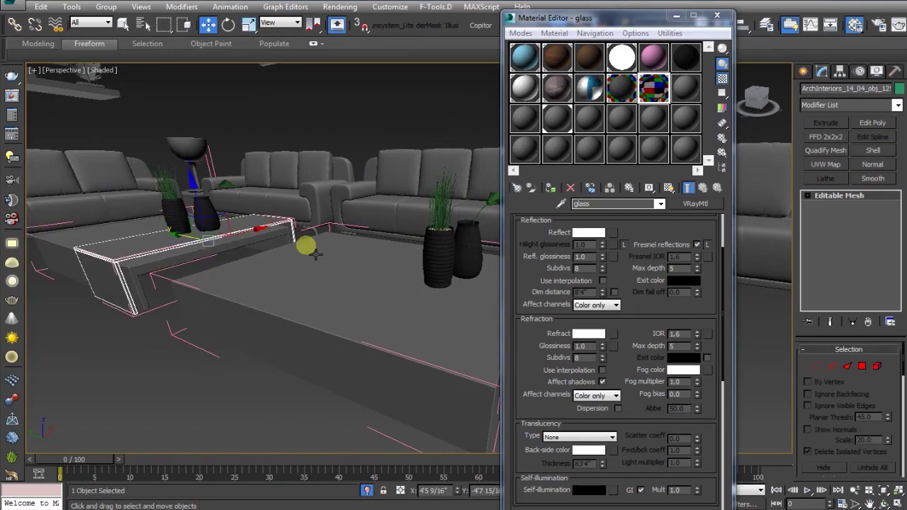
pyautogui.click(553, 187)
# Select the uncovered main bodies of both coffee tables and isolate them in the viewport.
pyautogui.moveTo(259, 342); pyautogui.dragTo(226, 305, button='middle')
pyautogui.click(269, 399)
pyautogui.click(283, 304)
pyautogui.keyDown('ctrl'); pyautogui.click(54, 253); pyautogui.keyUp('ctrl')
pyautogui.hotkey('alt', 'q')
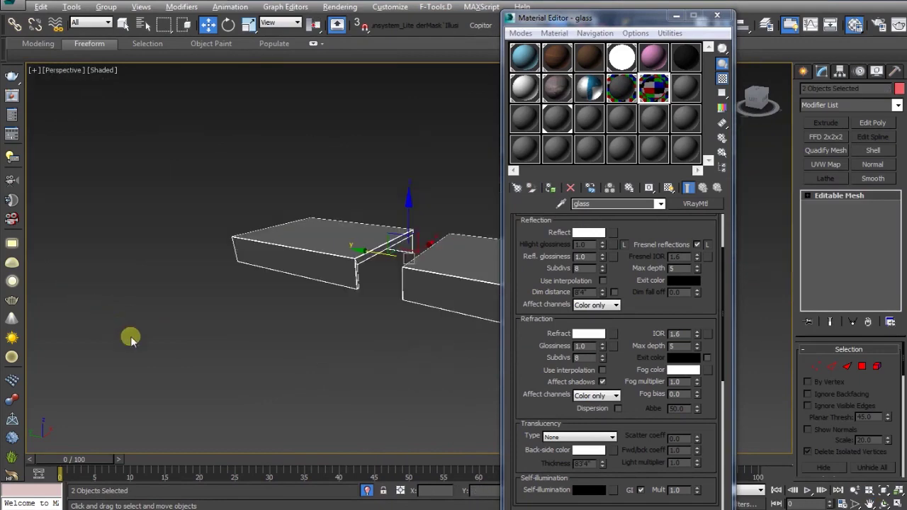
pyautogui.keyDown('alt'); pyautogui.moveTo(336, 348); pyautogui.dragTo(338, 371, button='middle'); pyautogui.keyUp('alt')
pyautogui.moveTo(395, 345); pyautogui.dragTo(296, 334, button='middle')
# Select the nearer table body and rename the unused 07 - Default material as "table wood".
pyautogui.press('w')
pyautogui.click(285, 325)
pyautogui.click(362, 298)
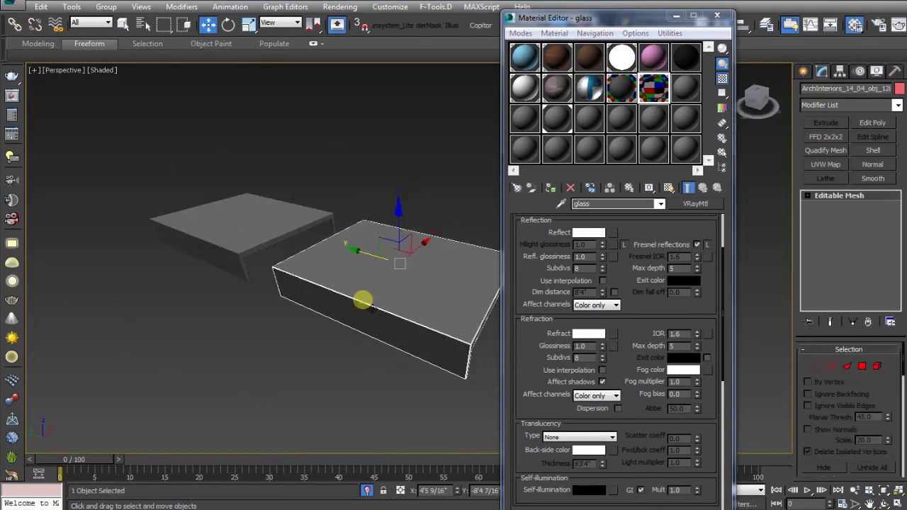
pyautogui.click(690, 97)
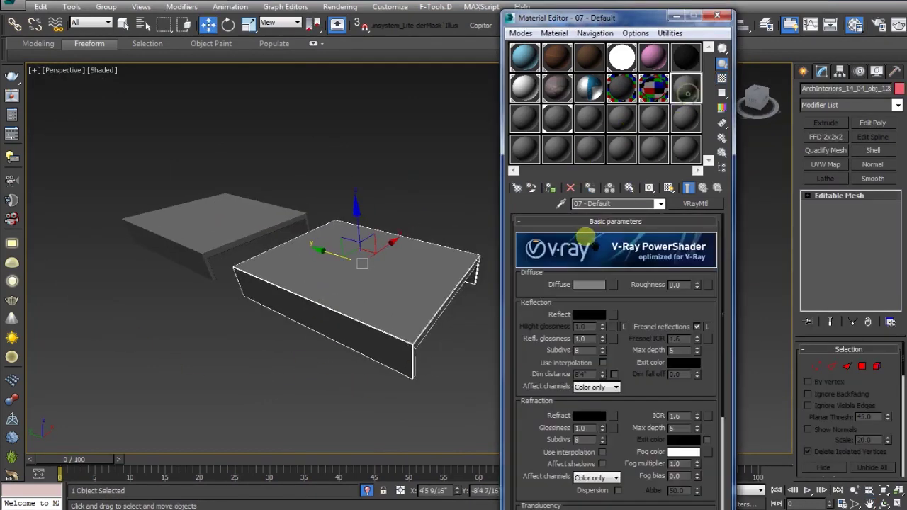
pyautogui.moveTo(620, 204); pyautogui.dragTo(488, 203)
pyautogui.write('table wood')
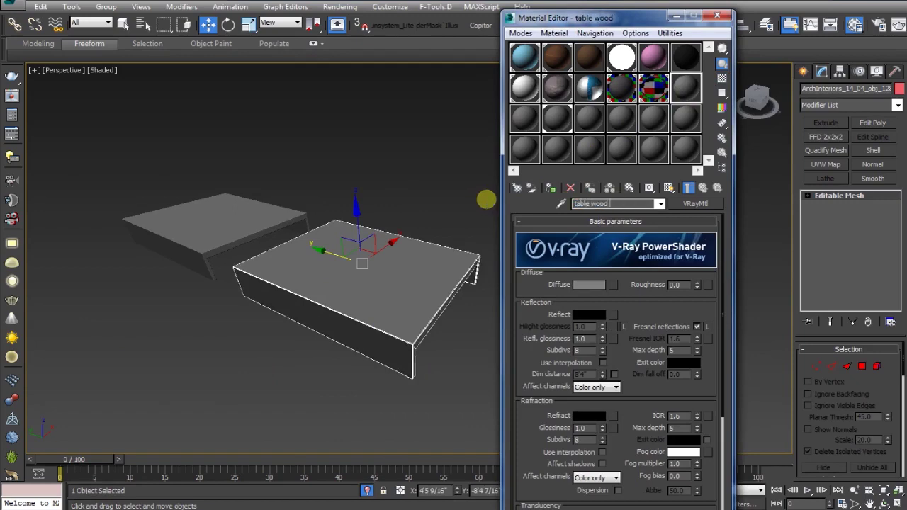
# Load the dark modern-wood-texture closeup image as table wood's Diffuse bitmap, copying the folder path E:\classes\New classes\interoor\MAPS from Windows Explorer.
pyautogui.click(613, 285)
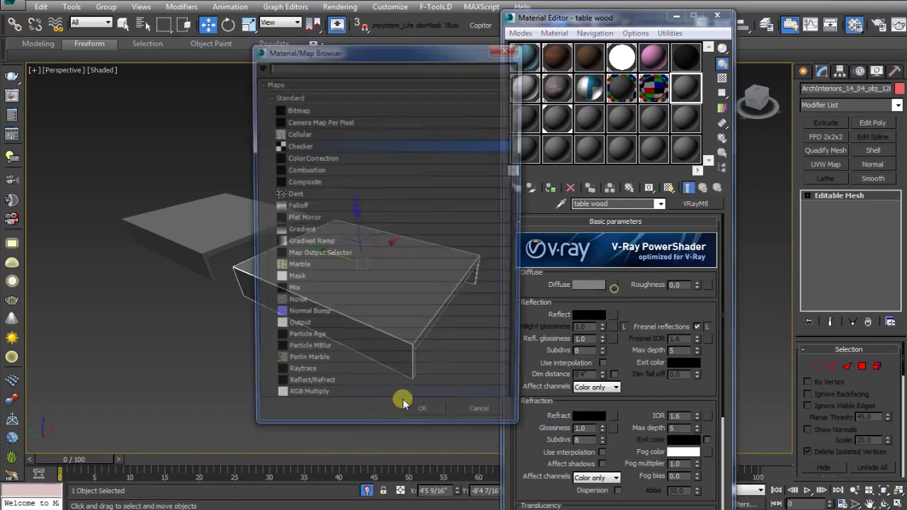
pyautogui.doubleClick(296, 109)
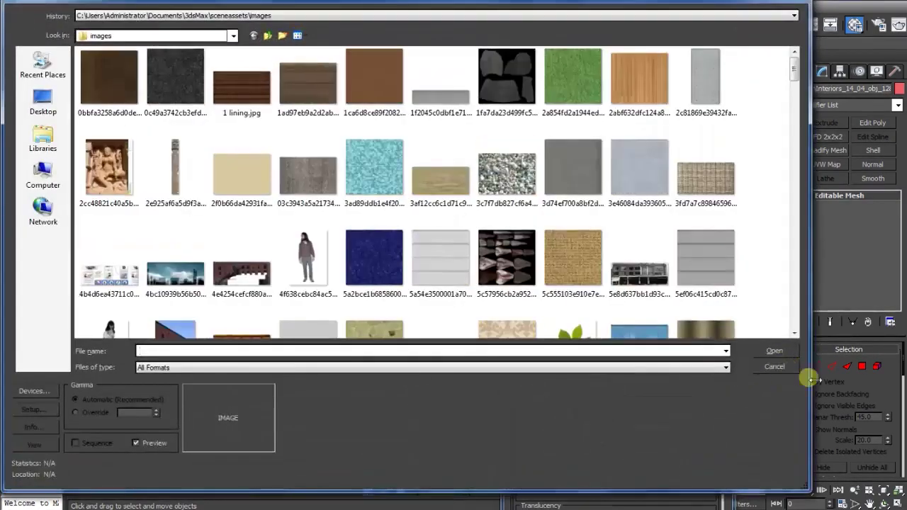
pyautogui.moveTo(105, 507)
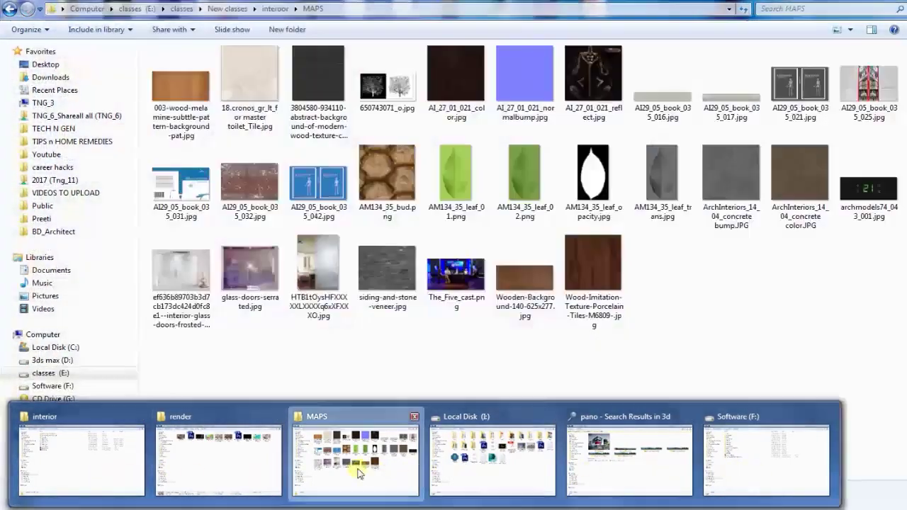
pyautogui.click(356, 468)
pyautogui.click(275, 12)
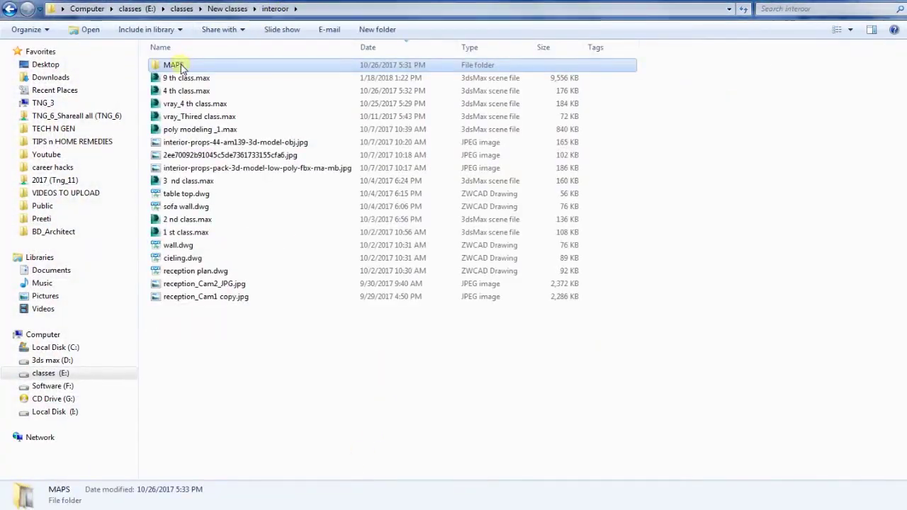
pyautogui.doubleClick(172, 63)
pyautogui.click(363, 15)
pyautogui.rightClick(364, 16)
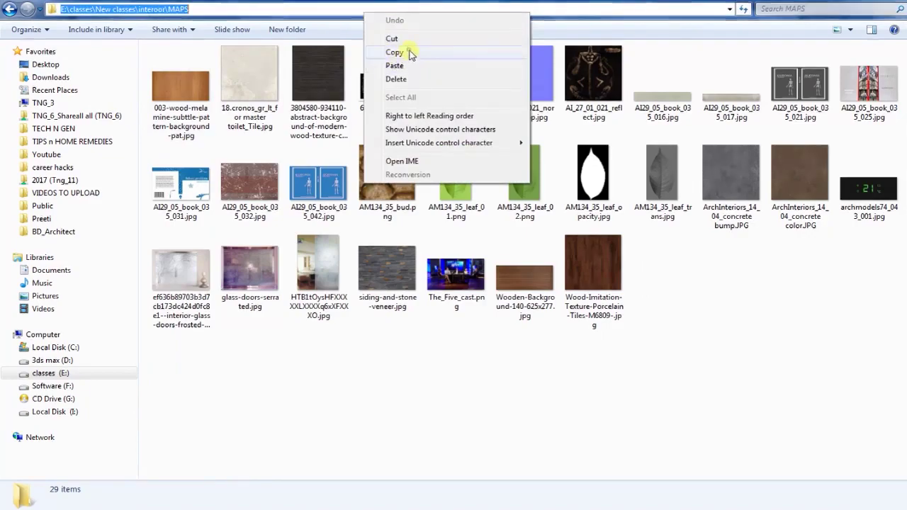
pyautogui.click(391, 50)
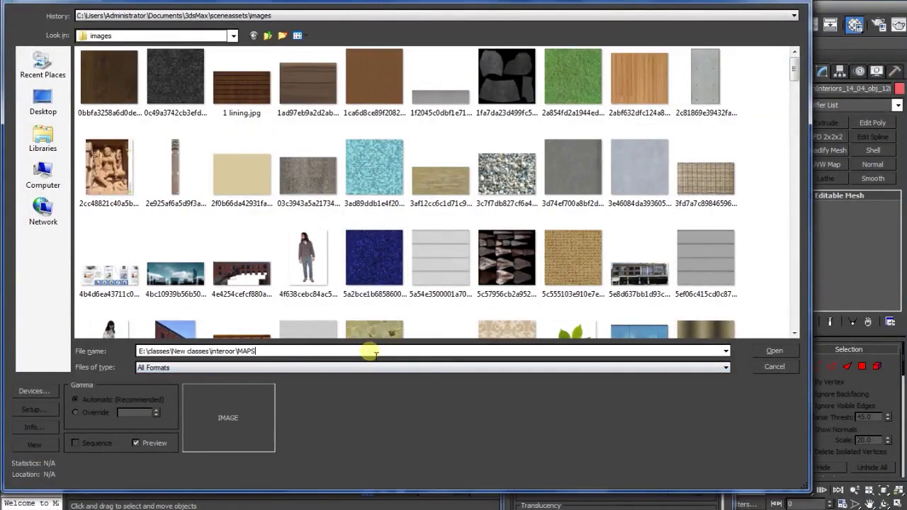
pyautogui.press('Return')
pyautogui.doubleClick(244, 81)
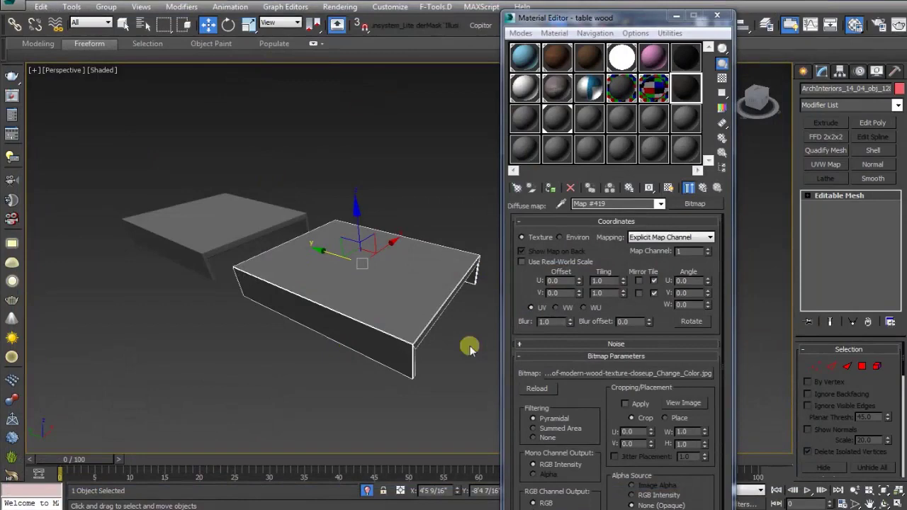
# Assign the table wood material to both isolated table bodies and show its texture in the viewport.
pyautogui.click(551, 187)
pyautogui.click(668, 188)
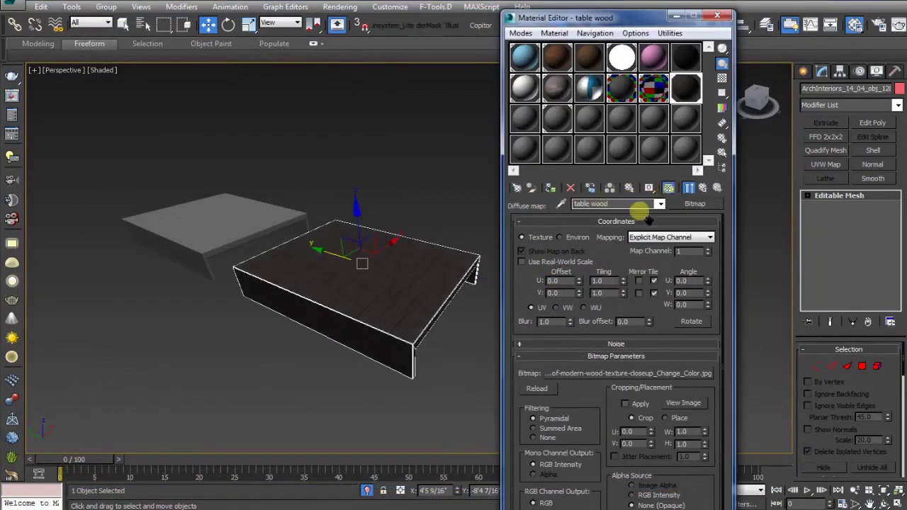
pyautogui.click(222, 233)
pyautogui.click(551, 188)
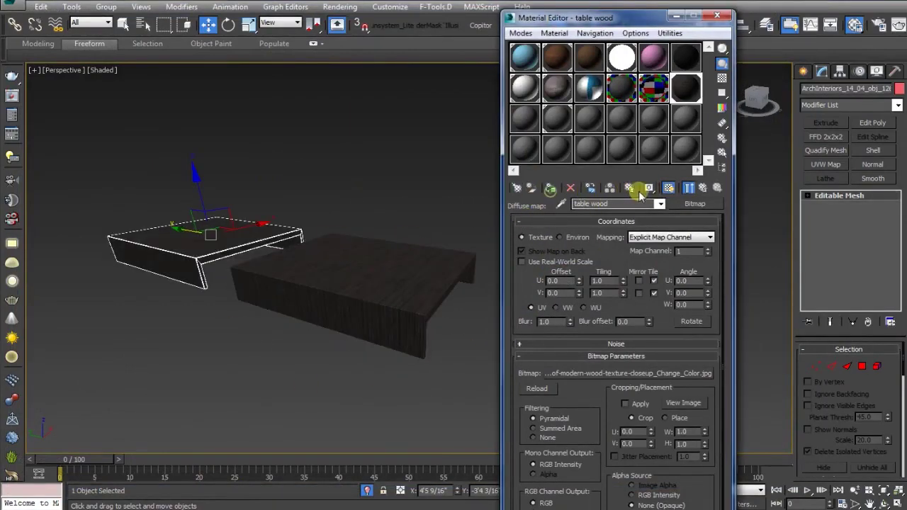
pyautogui.click(348, 178)
# Add a UVW Map modifier with Box mapping to the nearer table body.
pyautogui.click(392, 284)
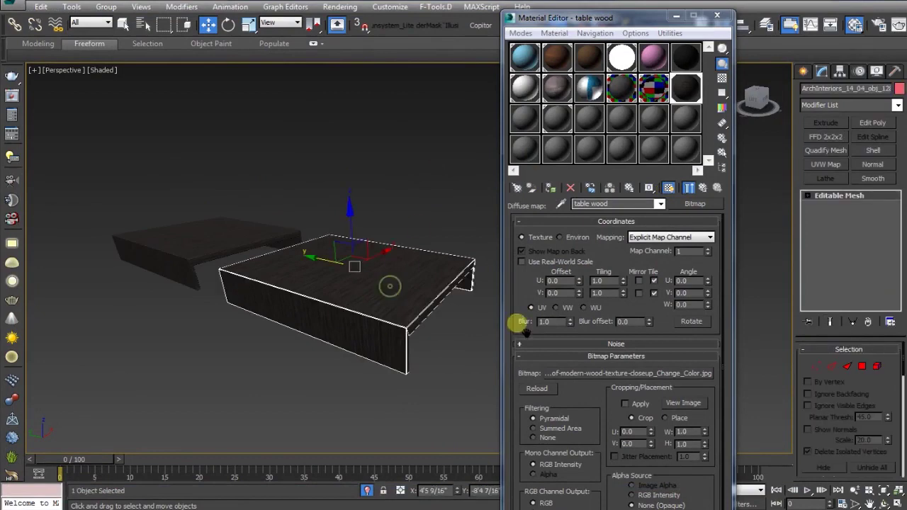
pyautogui.click(826, 165)
pyautogui.click(831, 419)
pyautogui.scroll(-1, 847, 411)
# Set the box mapping's length, width and height to 2'0".
pyautogui.rightClick(867, 424)
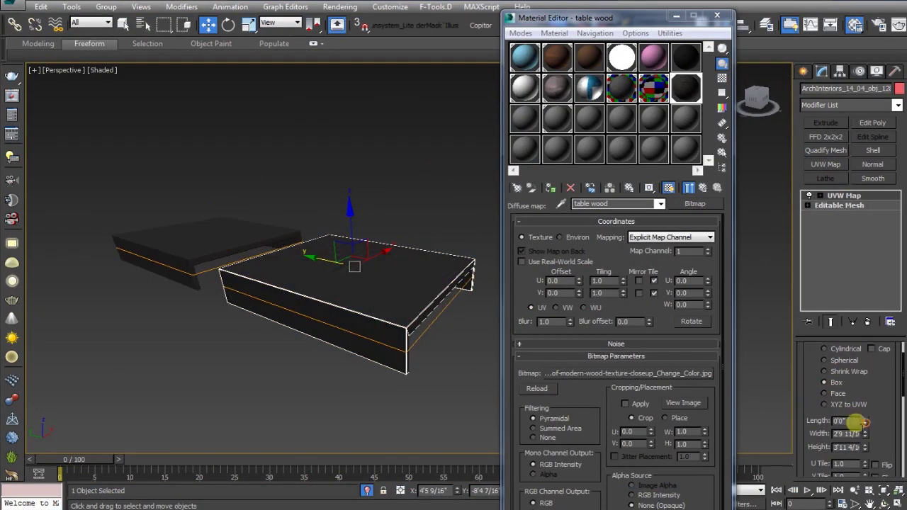
pyautogui.write('2')
pyautogui.press('Tab')
pyautogui.write('2')
pyautogui.press('Tab')
pyautogui.write('2')
pyautogui.press('Tab')
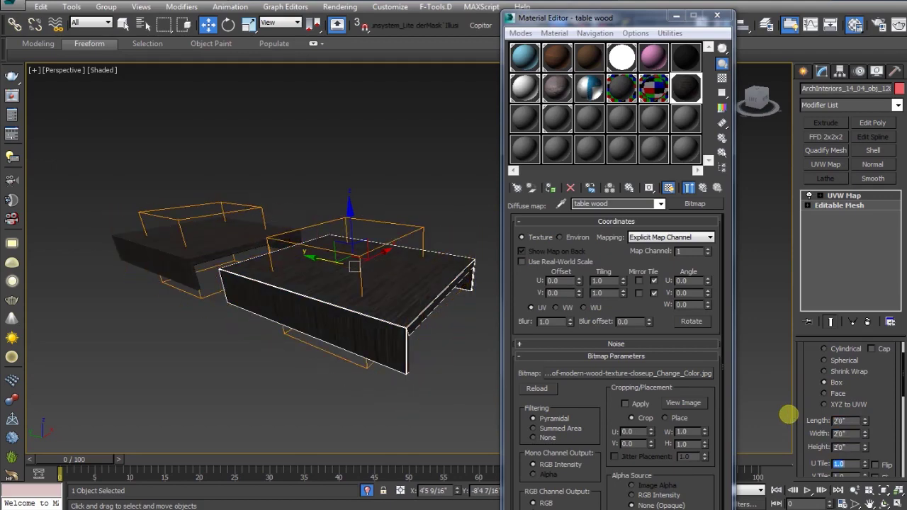
# Set the box mapping's length, width and height to 1'0" and deselect the table body.
pyautogui.write('1')
pyautogui.press('Tab')
pyautogui.write('1')
pyautogui.press('Tab')
pyautogui.write('1')
pyautogui.press('Tab')
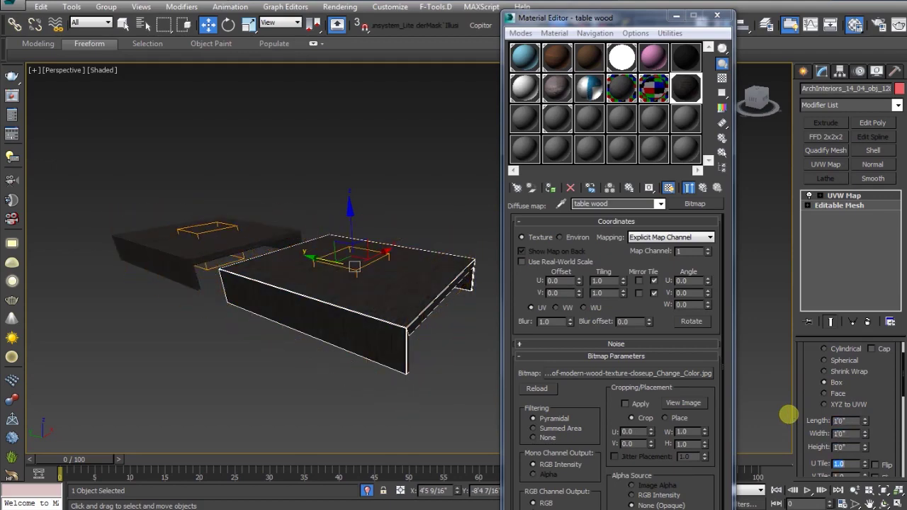
pyautogui.click(389, 204)
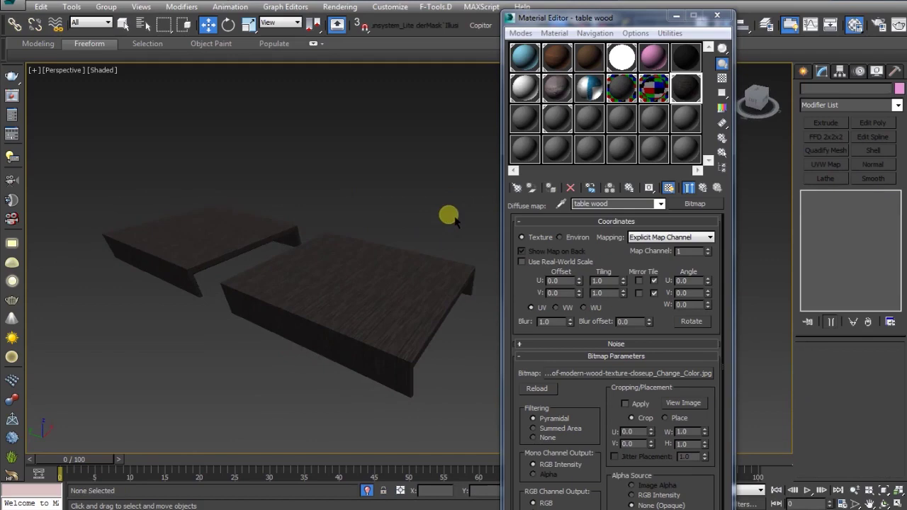
# Close the Material Editor, exit isolation to restore the full room, and select the furniture group containing the sofas and coffee tables.
pyautogui.click(720, 17)
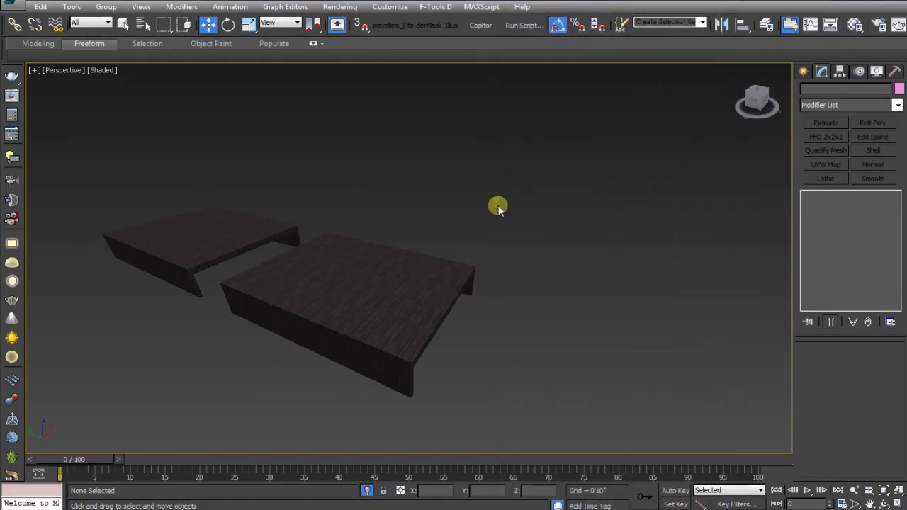
pyautogui.click(368, 491)
pyautogui.click(508, 364)
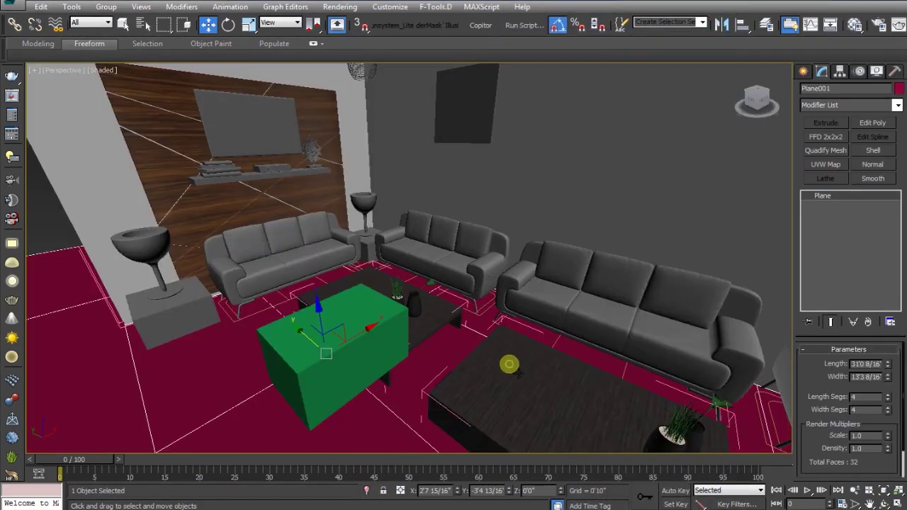
pyautogui.click(531, 379)
pyautogui.click(544, 388)
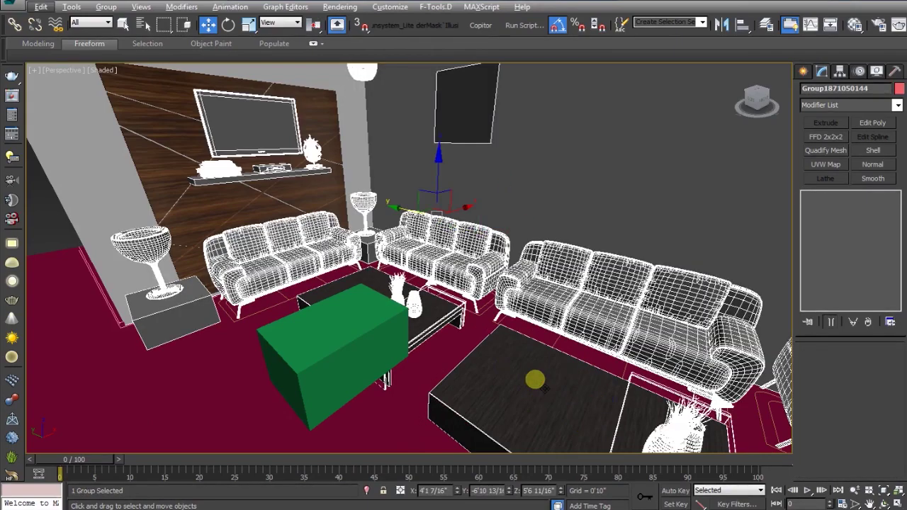
# Isolate the furniture group containing the sofas and coffee tables, and clear the selection.
pyautogui.hotkey('alt', 'q')
pyautogui.keyDown('alt'); pyautogui.moveTo(373, 383); pyautogui.dragTo(412, 316, button='middle'); pyautogui.keyUp('alt')
pyautogui.scroll(3, 384, 349)
pyautogui.click(403, 343)
pyautogui.keyDown('alt'); pyautogui.moveTo(569, 358); pyautogui.dragTo(558, 381, button='middle'); pyautogui.keyUp('alt')
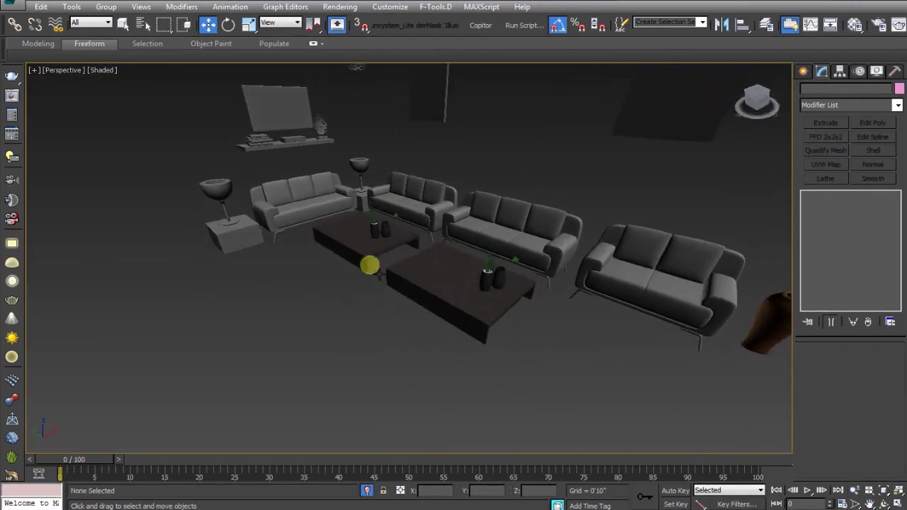
pyautogui.keyDown('alt'); pyautogui.moveTo(446, 366); pyautogui.dragTo(475, 372, button='middle'); pyautogui.keyUp('alt')
pyautogui.scroll(2, 395, 346)
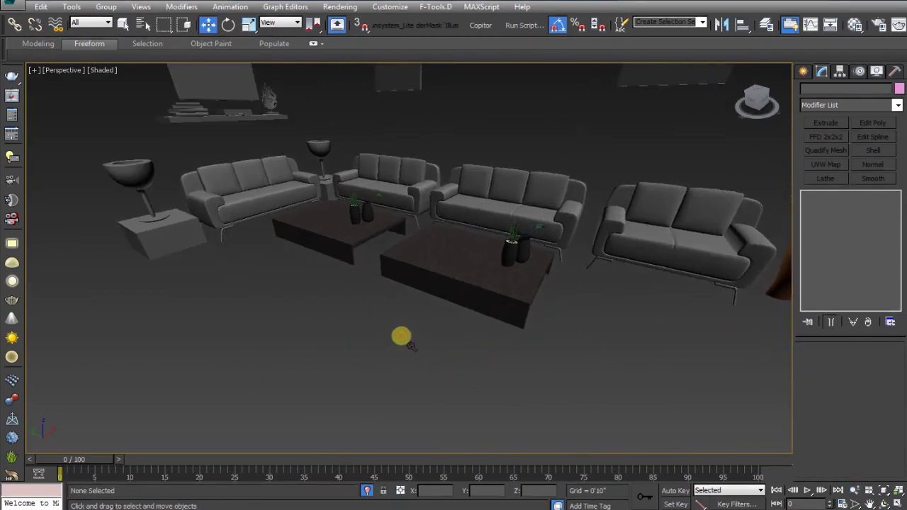
# Open the Material Editor, return from the diffuse bitmap to the table wood material's main parameters, and enlarge its sample preview.
pyautogui.press('m')
pyautogui.keyDown('alt'); pyautogui.moveTo(472, 314); pyautogui.dragTo(268, 317, button='middle'); pyautogui.keyUp('alt')
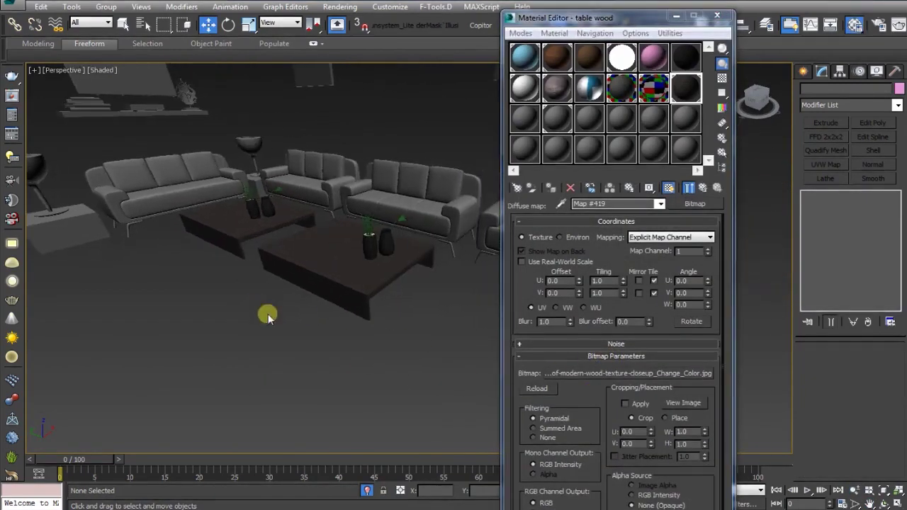
pyautogui.click(702, 189)
pyautogui.scroll(2, 417, 331)
pyautogui.keyDown('alt'); pyautogui.moveTo(451, 370); pyautogui.dragTo(448, 303, button='middle'); pyautogui.keyUp('alt')
pyautogui.scroll(2, 447, 303)
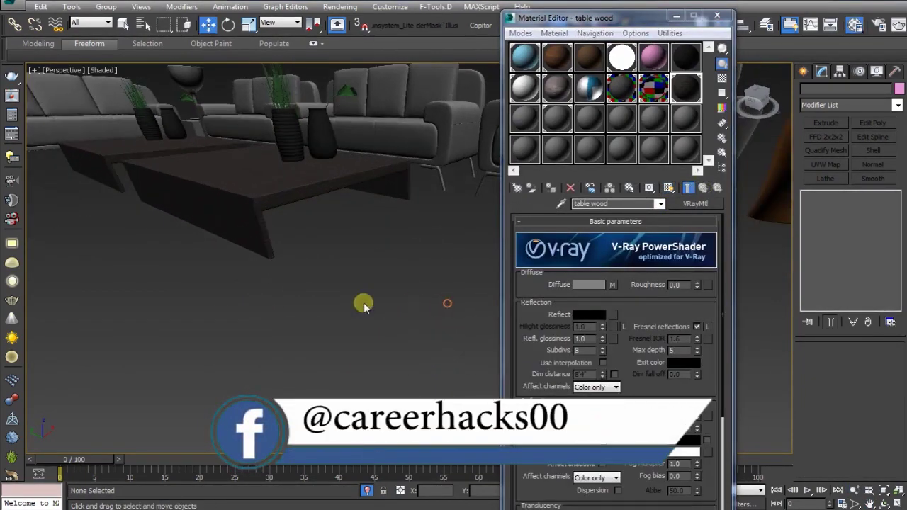
pyautogui.scroll(-5, 363, 305)
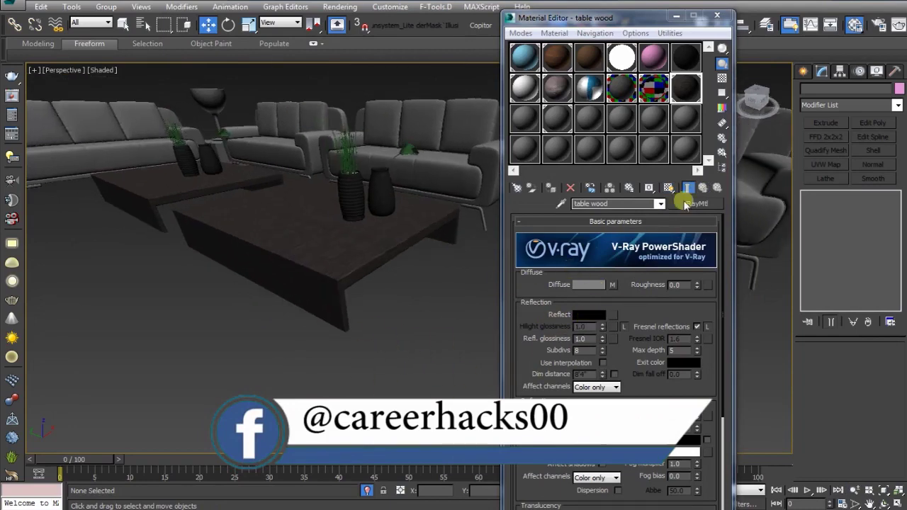
pyautogui.doubleClick(686, 88)
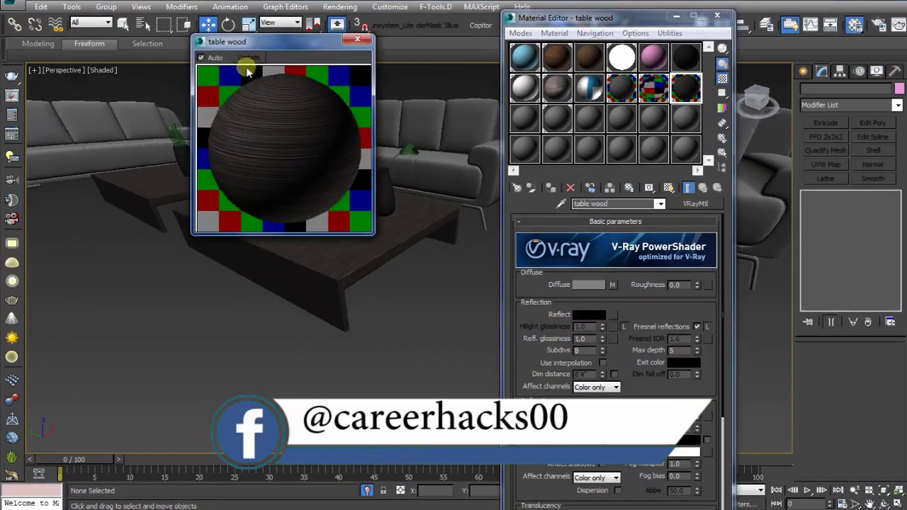
# Set the table wood material's reflection colour to dark grey and disable its Fresnel reflections.
pyautogui.click(588, 314)
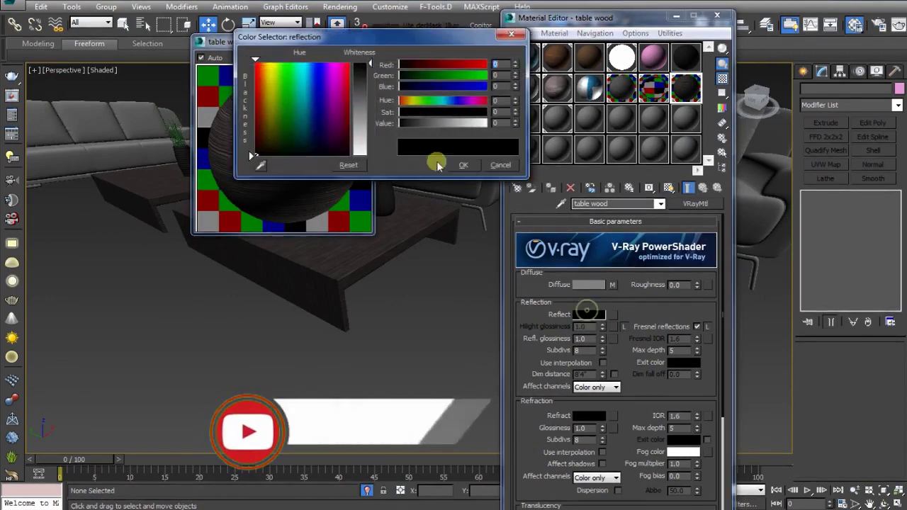
pyautogui.click(362, 80)
pyautogui.click(463, 164)
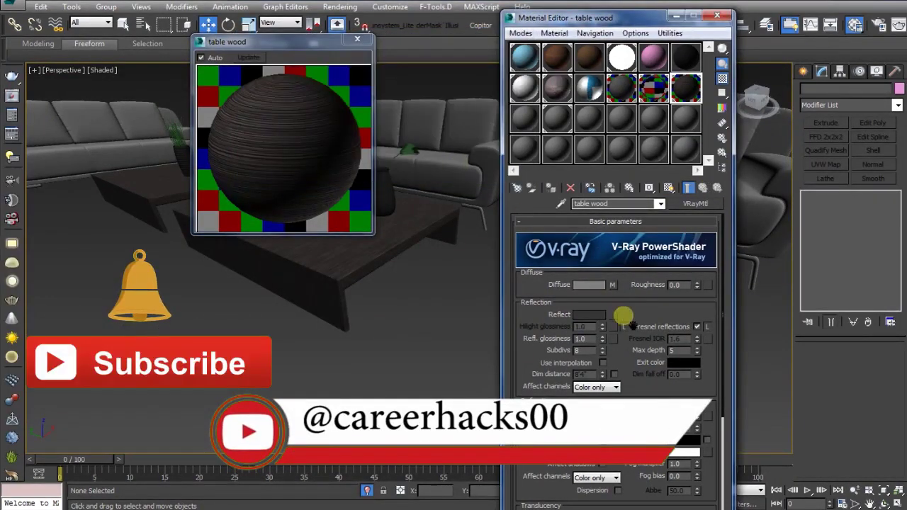
pyautogui.click(656, 327)
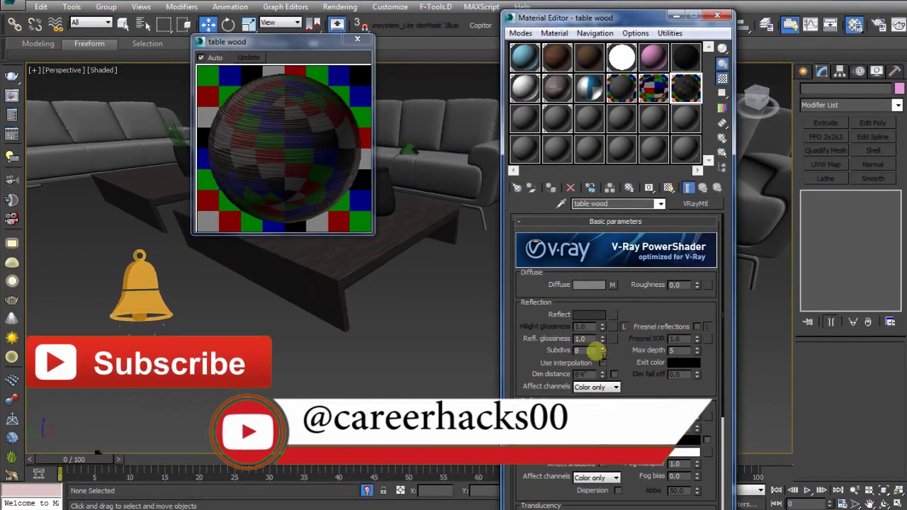
# Set the table wood material's reflection glossiness to 0.85.
pyautogui.doubleClick(580, 339)
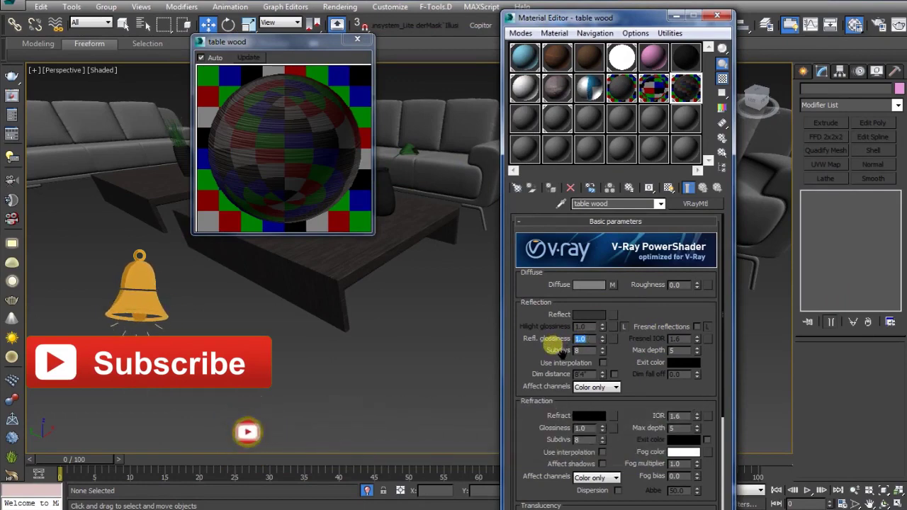
pyautogui.write('0.8')
pyautogui.press('Return')
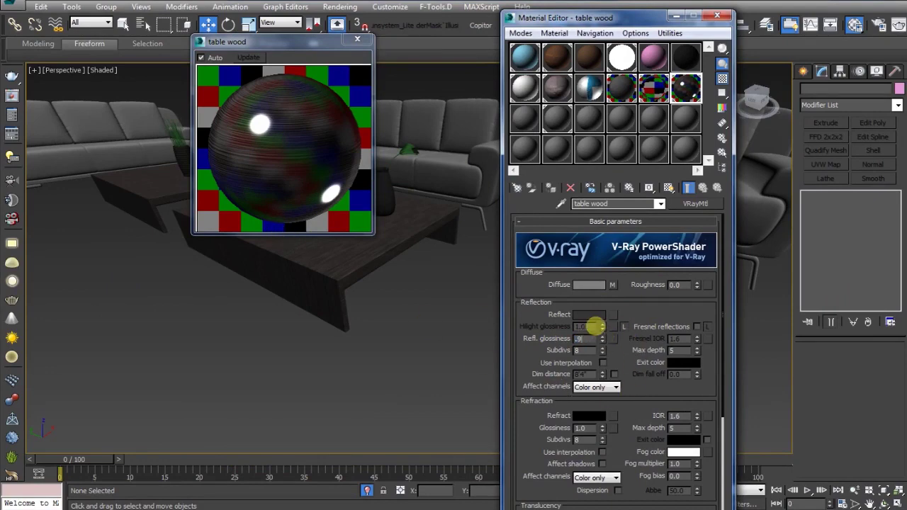
pyautogui.write('.9')
pyautogui.press('Return')
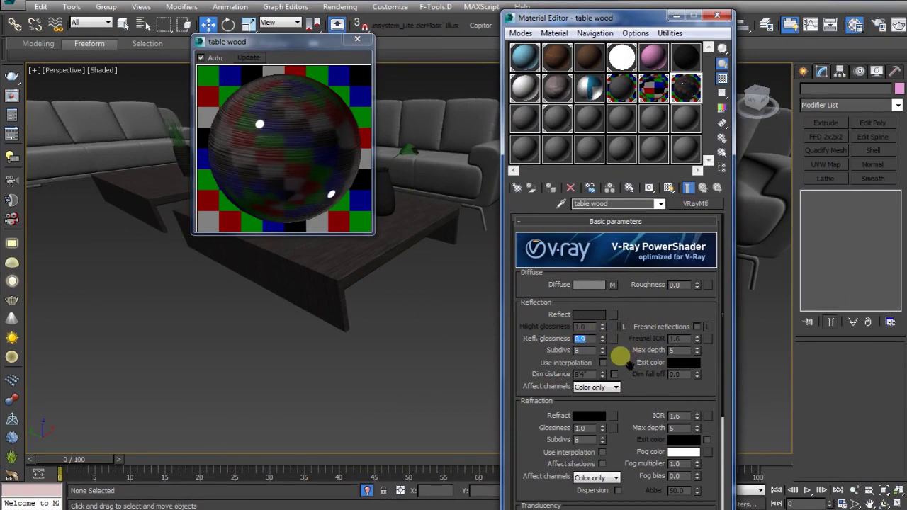
pyautogui.press('Return')
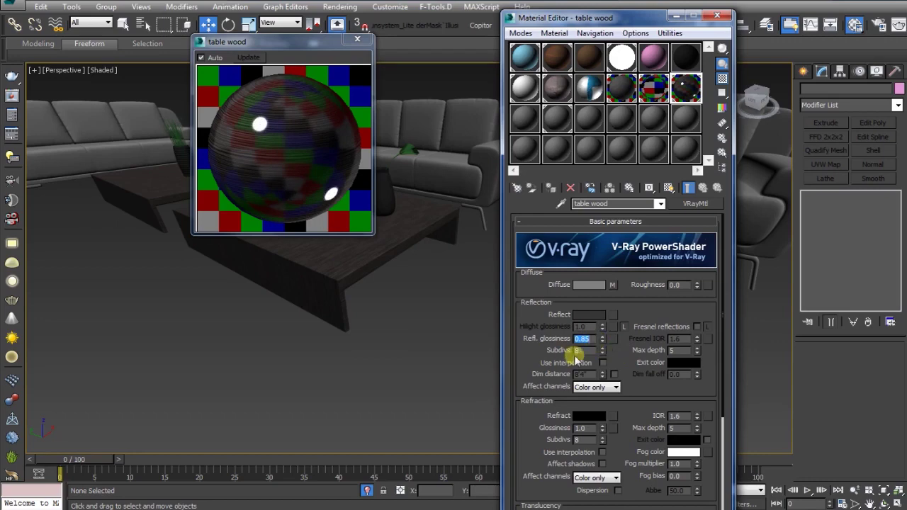
pyautogui.click(292, 173)
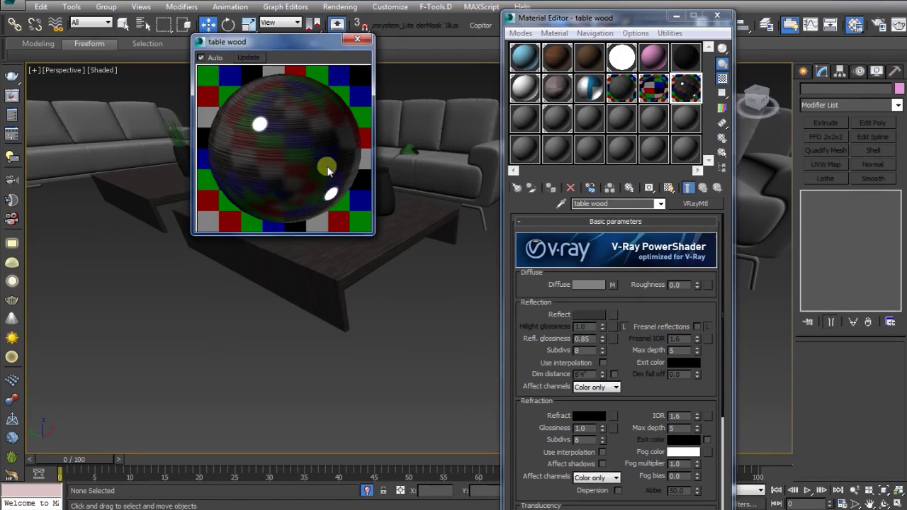
# Set the table wood material's reflection subdivisions to 16 and close the enlarged sample preview.
pyautogui.doubleClick(580, 350)
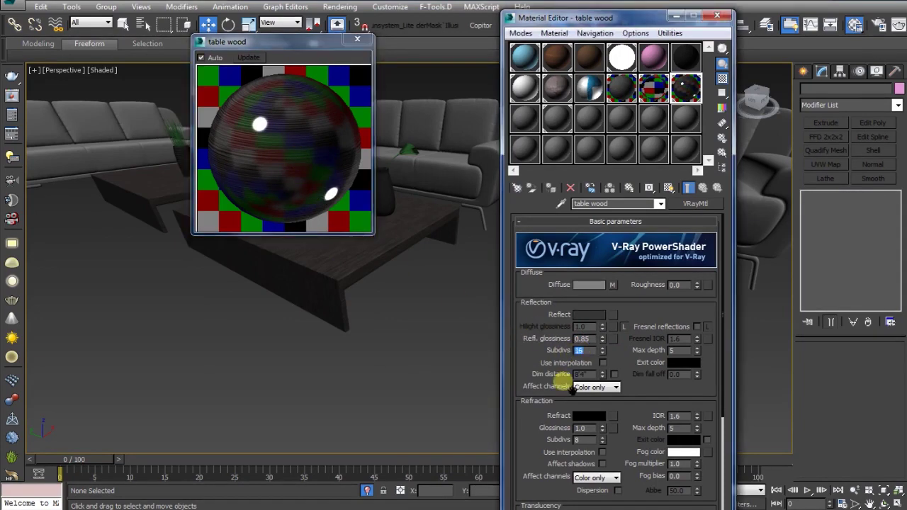
pyautogui.moveTo(541, 355); pyautogui.dragTo(543, 351)
pyautogui.click(408, 333)
pyautogui.click(354, 40)
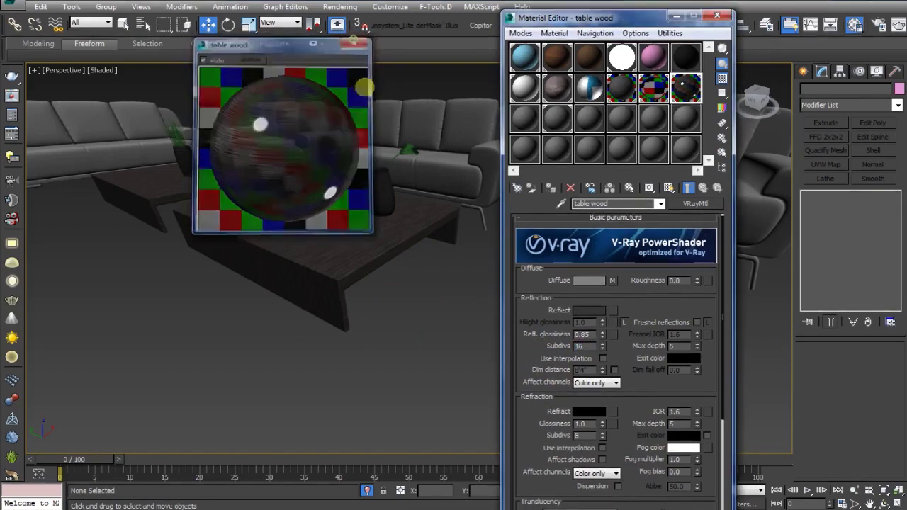
# Open the furniture group and the loveseat's nested group, and select the loveseat's upholstered parts.
pyautogui.keyDown('alt'); pyautogui.moveTo(415, 314); pyautogui.dragTo(268, 303, button='middle'); pyautogui.keyUp('alt')
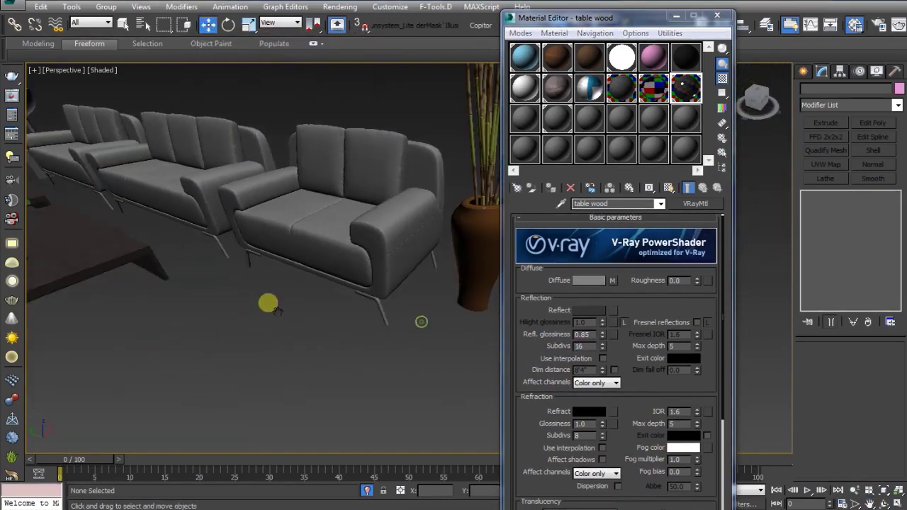
pyautogui.click(315, 264)
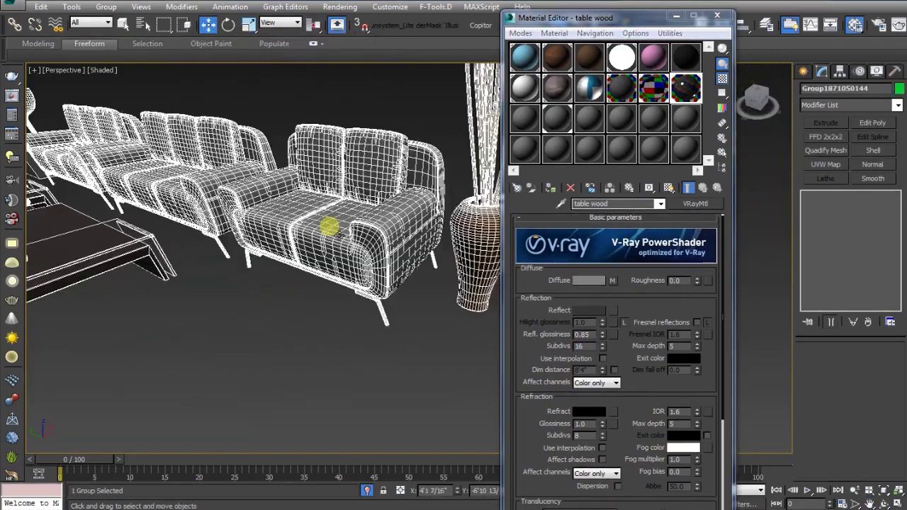
pyautogui.click(326, 290)
pyautogui.click(331, 232)
pyautogui.click(330, 231)
pyautogui.hotkey('alt', 'o')
pyautogui.click(330, 231)
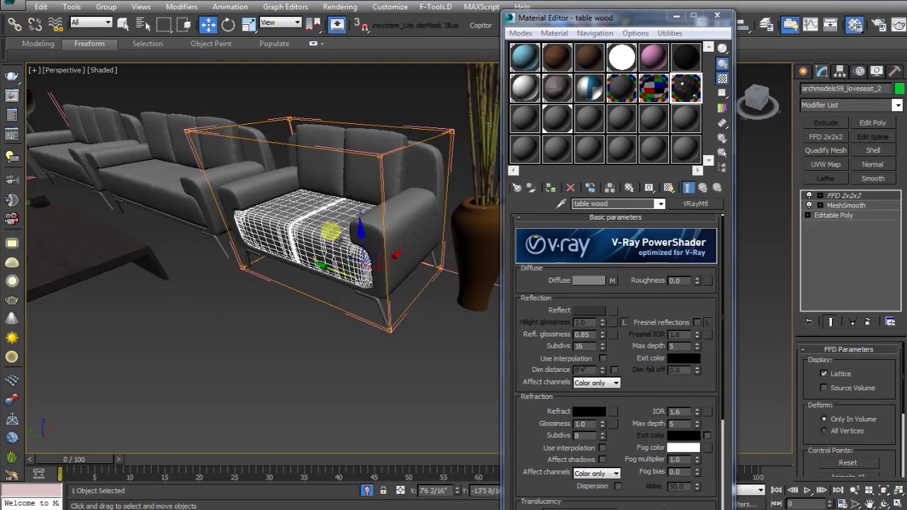
pyautogui.keyDown('ctrl'); pyautogui.click(365, 218); pyautogui.keyUp('ctrl')
pyautogui.keyDown('ctrl'); pyautogui.click(348, 175); pyautogui.keyUp('ctrl')
pyautogui.keyDown('alt'); pyautogui.moveTo(330, 216); pyautogui.dragTo(319, 263, button='middle'); pyautogui.keyUp('alt')
# Select the other three sofa groups together and open them for editing their parts.
pyautogui.click(229, 211)
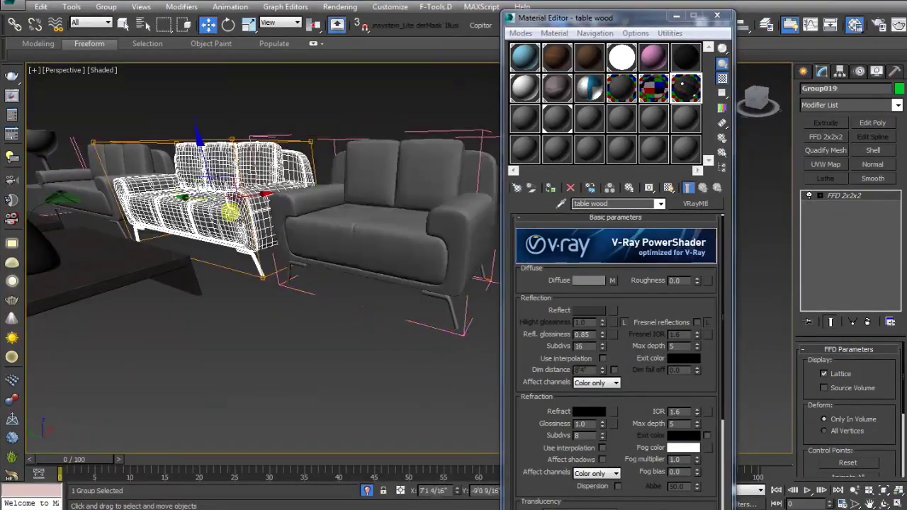
pyautogui.scroll(-4, 225, 193)
pyautogui.keyDown('alt'); pyautogui.moveTo(132, 225); pyautogui.dragTo(263, 203, button='middle'); pyautogui.keyUp('alt')
pyautogui.keyDown('ctrl'); pyautogui.click(139, 201); pyautogui.keyUp('ctrl')
pyautogui.keyDown('ctrl'); pyautogui.click(228, 177); pyautogui.keyUp('ctrl')
pyautogui.scroll(-5, 298, 193)
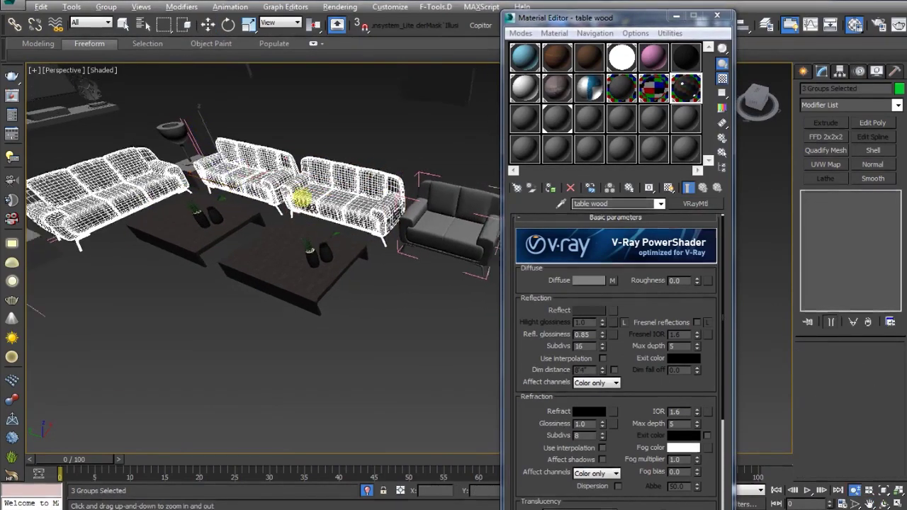
pyautogui.scroll(3, 372, 215)
pyautogui.keyDown('alt'); pyautogui.moveTo(192, 217); pyautogui.dragTo(292, 253, button='middle'); pyautogui.keyUp('alt')
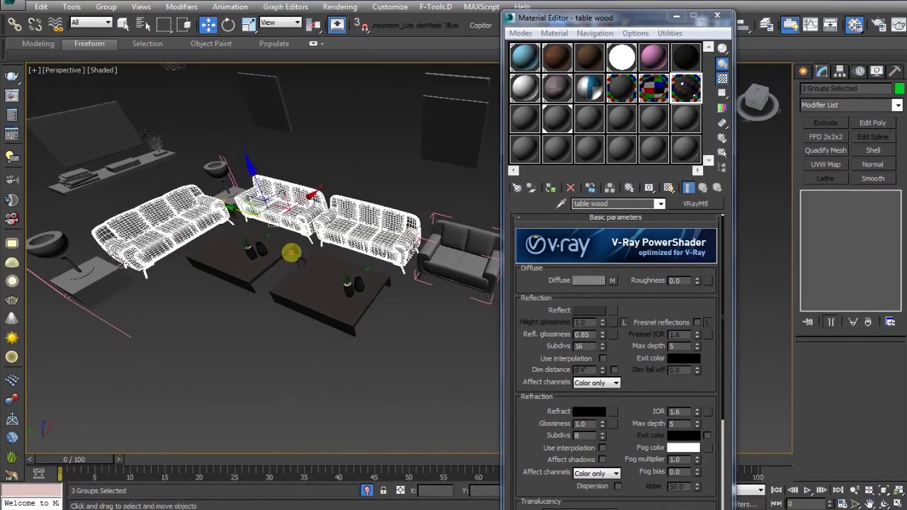
pyautogui.hotkey('alt', 'o')
# Select the seat, backrest and armrest parts of all four sofas together, leaving out their legs.
pyautogui.click(331, 230)
pyautogui.keyDown('ctrl'); pyautogui.click(281, 211); pyautogui.keyUp('ctrl')
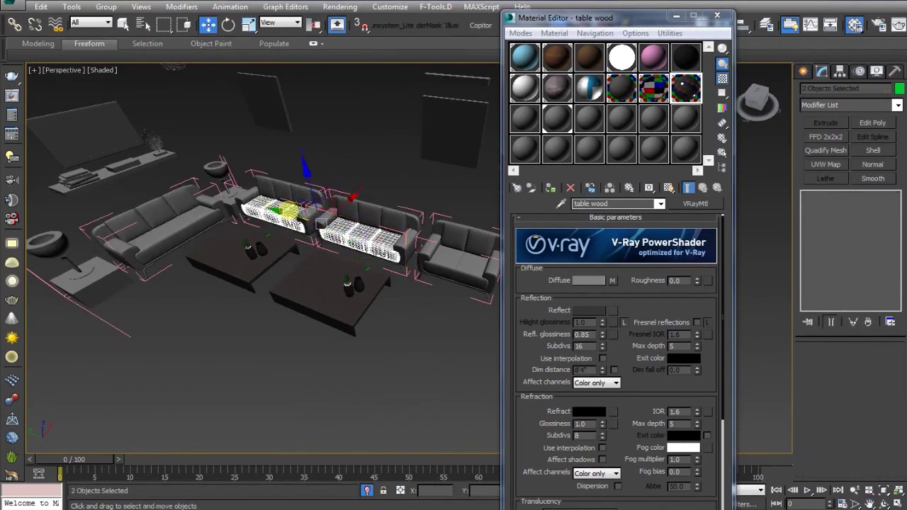
pyautogui.keyDown('ctrl'); pyautogui.click(190, 226); pyautogui.keyUp('ctrl')
pyautogui.keyDown('ctrl'); pyautogui.click(164, 209); pyautogui.keyUp('ctrl')
pyautogui.keyDown('ctrl'); pyautogui.click(121, 256); pyautogui.keyUp('ctrl')
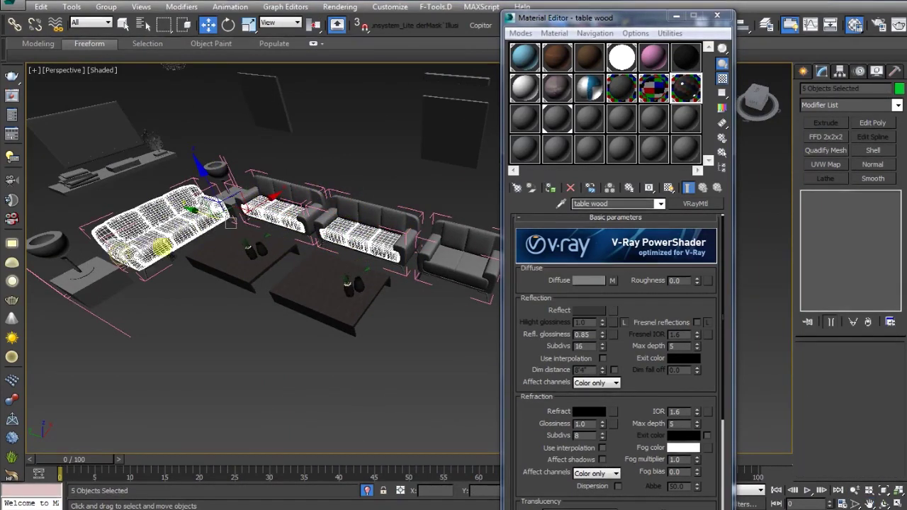
pyautogui.keyDown('ctrl'); pyautogui.click(248, 194); pyautogui.keyUp('ctrl')
pyautogui.keyDown('ctrl'); pyautogui.click(275, 182); pyautogui.keyUp('ctrl')
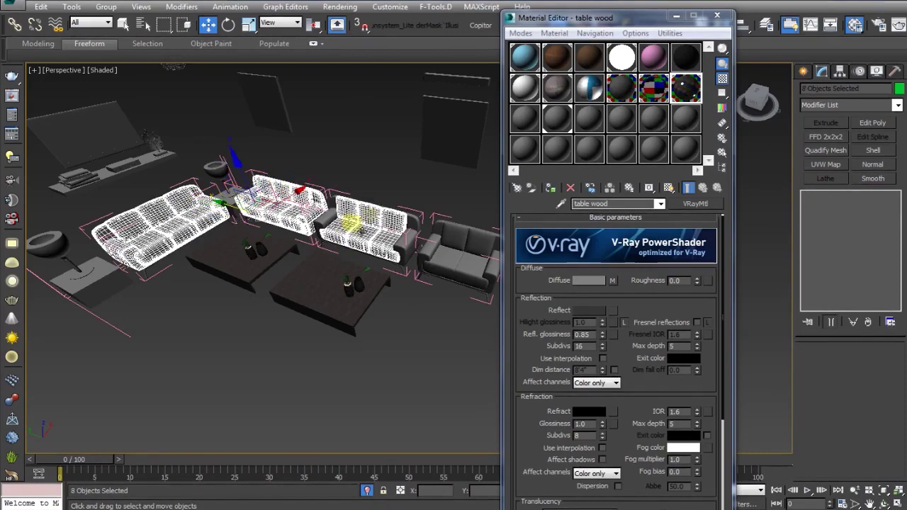
pyautogui.keyDown('ctrl'); pyautogui.click(460, 230); pyautogui.keyUp('ctrl')
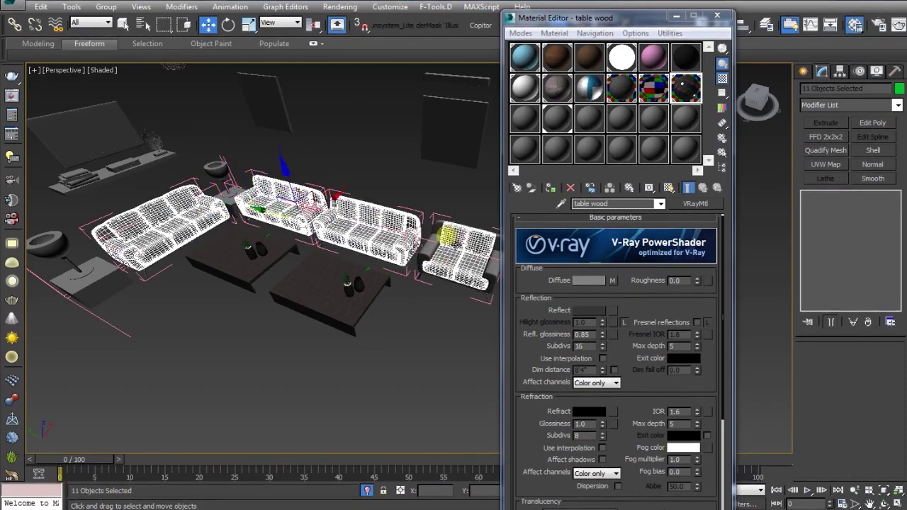
pyautogui.keyDown('ctrl'); pyautogui.click(429, 248); pyautogui.keyUp('ctrl')
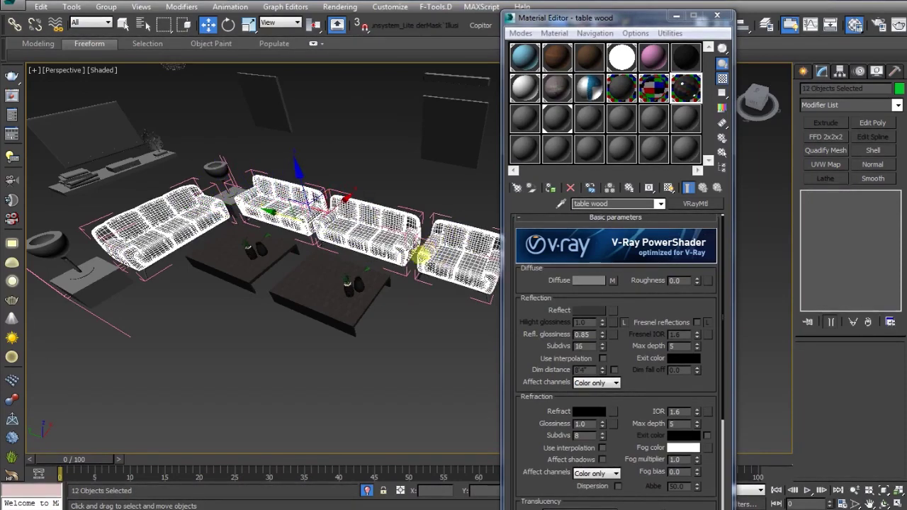
# Isolate the selected upholstery parts of the four sofas and clear the selection.
pyautogui.hotkey('alt', 'q')
pyautogui.keyDown('alt'); pyautogui.moveTo(314, 344); pyautogui.dragTo(316, 330, button='middle'); pyautogui.keyUp('alt')
pyautogui.moveTo(375, 323); pyautogui.dragTo(280, 328, button='middle')
pyautogui.scroll(-1, 367, 322)
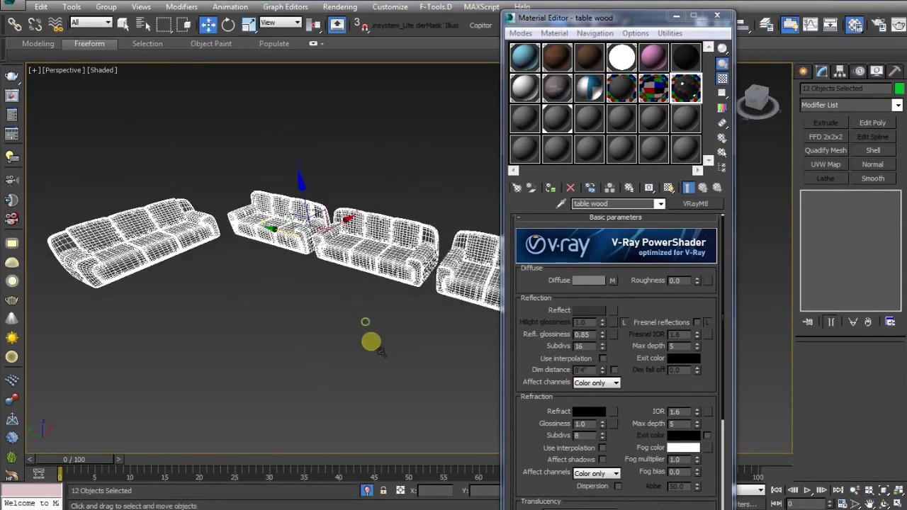
pyautogui.click(358, 327)
pyautogui.keyDown('alt'); pyautogui.moveTo(389, 351); pyautogui.dragTo(333, 321, button='middle'); pyautogui.keyUp('alt')
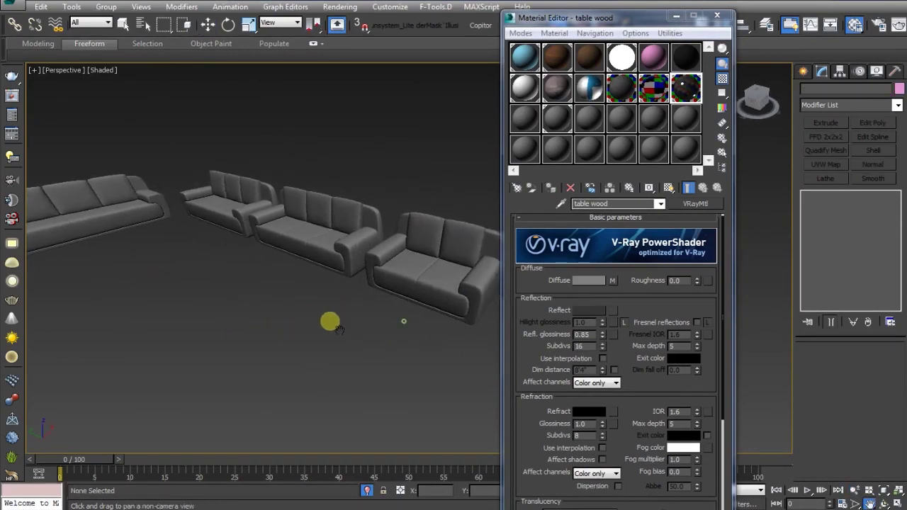
pyautogui.scroll(1, 367, 330)
pyautogui.rightClick(369, 326)
# Name an unused V-Ray material couch and set its diffuse colour to light beige, RGB 242, 213, 163.
pyautogui.click(524, 120)
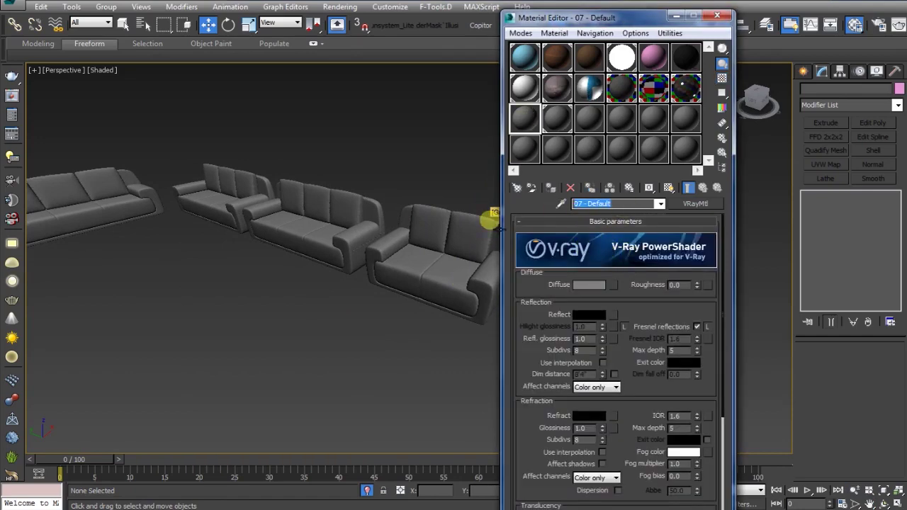
pyautogui.write('couch')
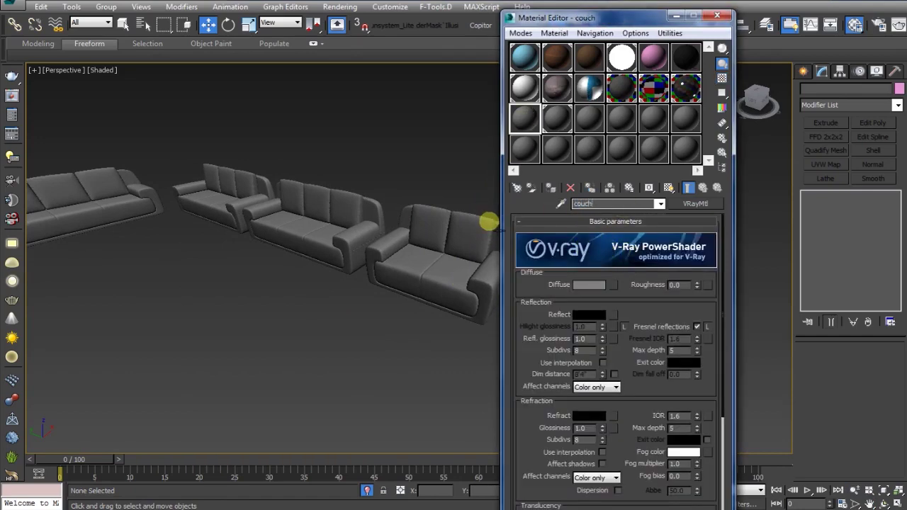
pyautogui.click(599, 285)
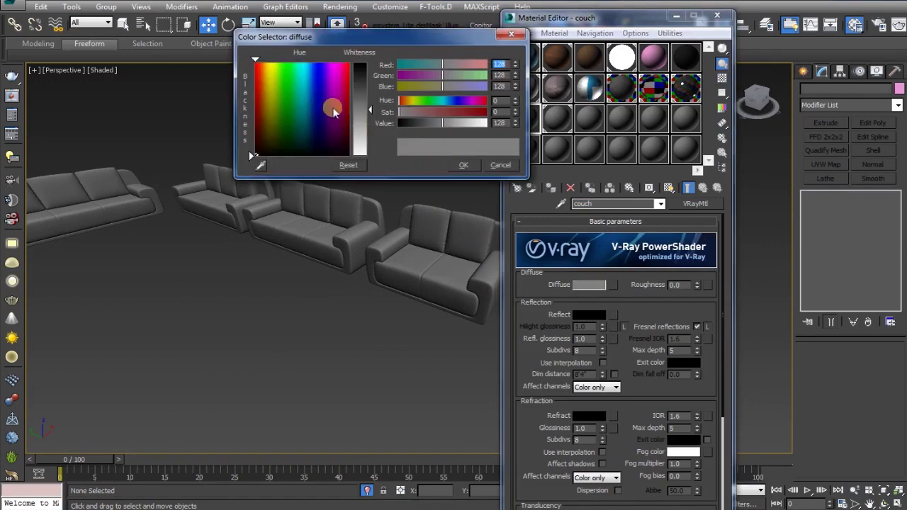
pyautogui.click(266, 78)
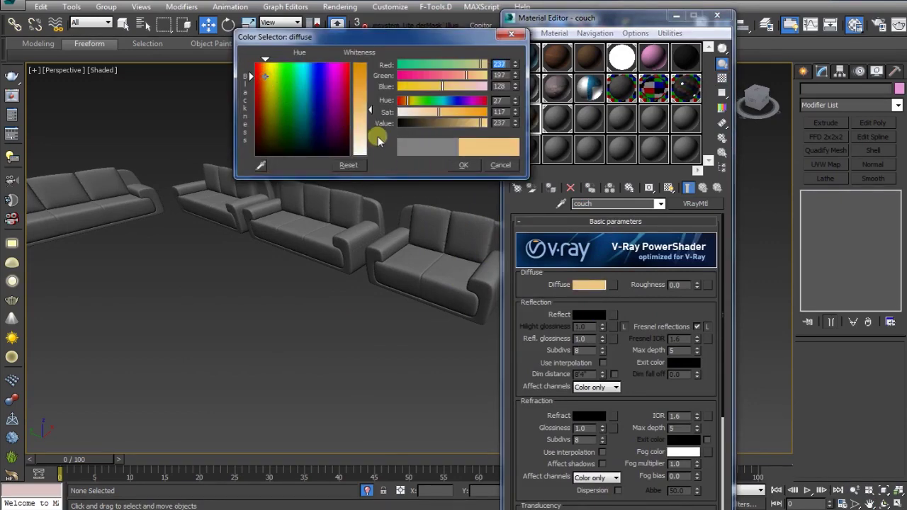
pyautogui.moveTo(366, 127)
pyautogui.mouseDown()
pyautogui.moveTo(356, 121)
pyautogui.moveTo(356, 144)
pyautogui.moveTo(394, 141)
pyautogui.mouseUp()
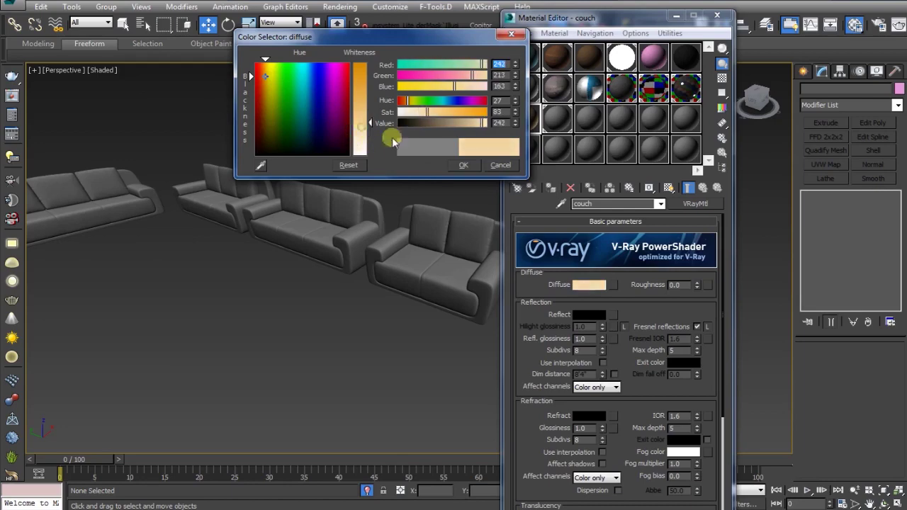
pyautogui.click(467, 167)
# Assign the couch material to all upholstery parts of the four sofas, then clear the selection.
pyautogui.keyDown('alt'); pyautogui.moveTo(388, 330); pyautogui.dragTo(365, 328, button='middle'); pyautogui.keyUp('alt')
pyautogui.moveTo(91, 143); pyautogui.dragTo(419, 323)
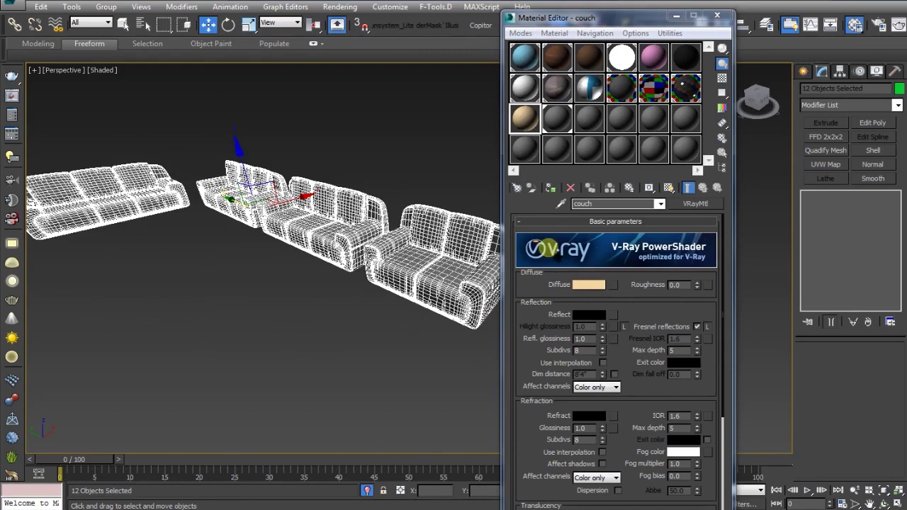
pyautogui.click(552, 190)
pyautogui.scroll(-2, 294, 304)
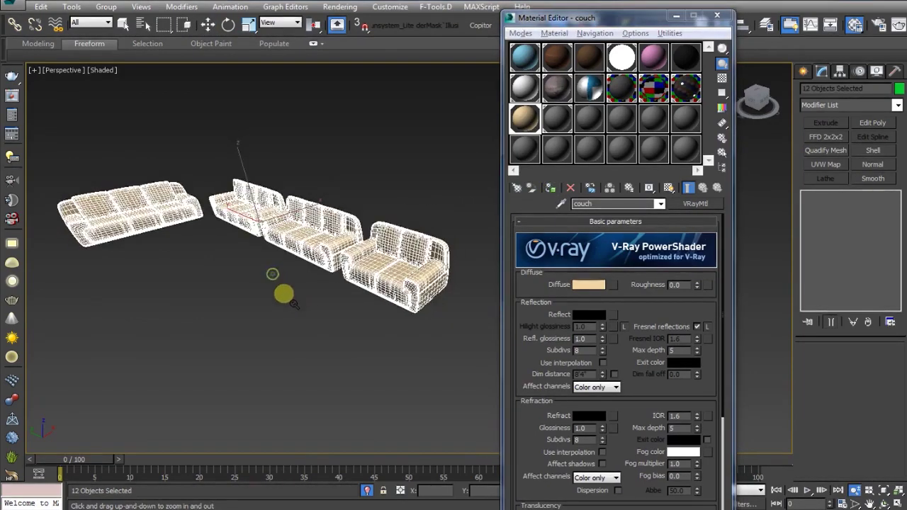
pyautogui.click(284, 293)
pyautogui.keyDown('ctrl'); pyautogui.keyDown('alt'); pyautogui.moveTo(259, 318); pyautogui.dragTo(261, 294, button='middle'); pyautogui.keyUp('alt'); pyautogui.keyUp('ctrl')
pyautogui.click(261, 294)
pyautogui.keyDown('alt'); pyautogui.moveTo(297, 337); pyautogui.dragTo(296, 327, button='middle'); pyautogui.keyUp('alt')
# Add a Falloff map to the couch material's diffuse slot.
pyautogui.click(614, 288)
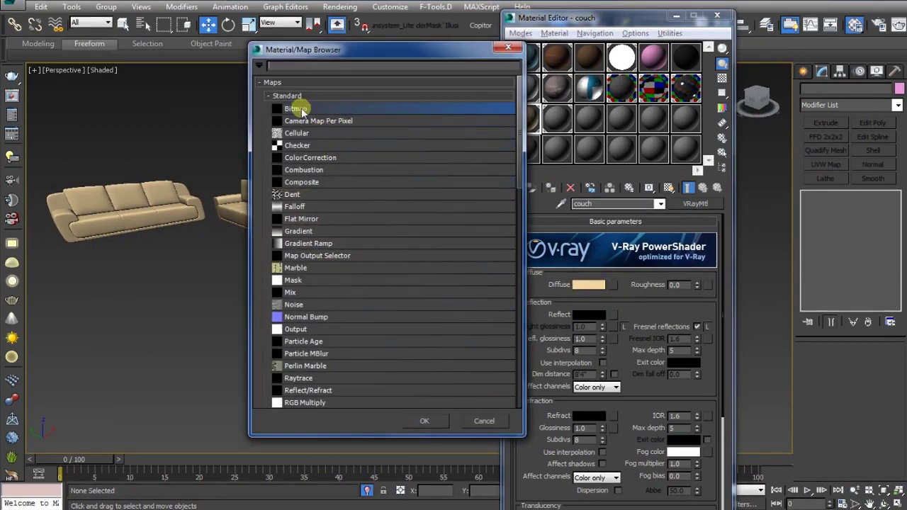
pyautogui.doubleClick(295, 207)
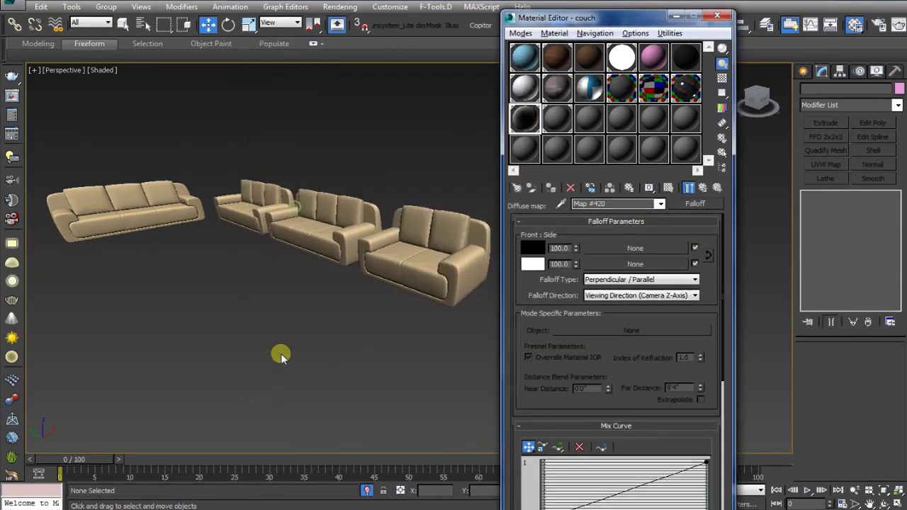
pyautogui.click(668, 187)
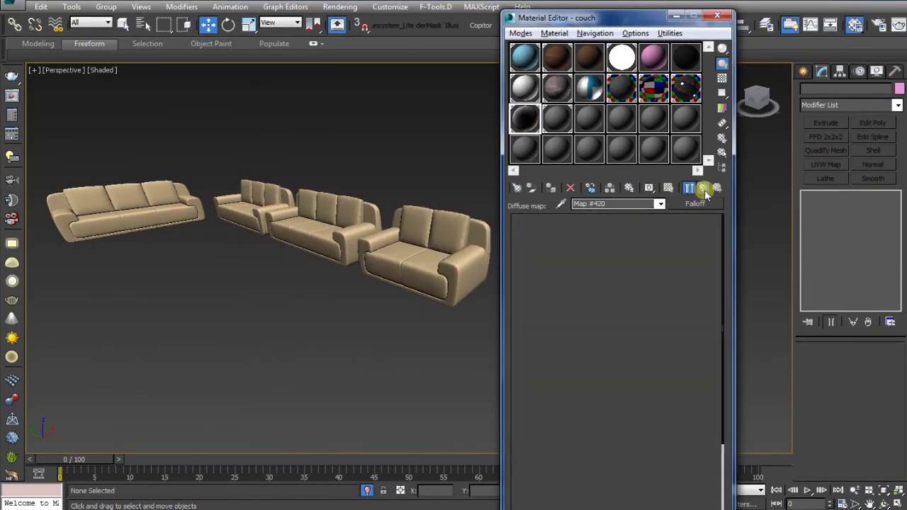
# Copy the couch material's beige diffuse colour into both the front and side colours of its Falloff map.
pyautogui.rightClick(589, 285)
pyautogui.click(600, 294)
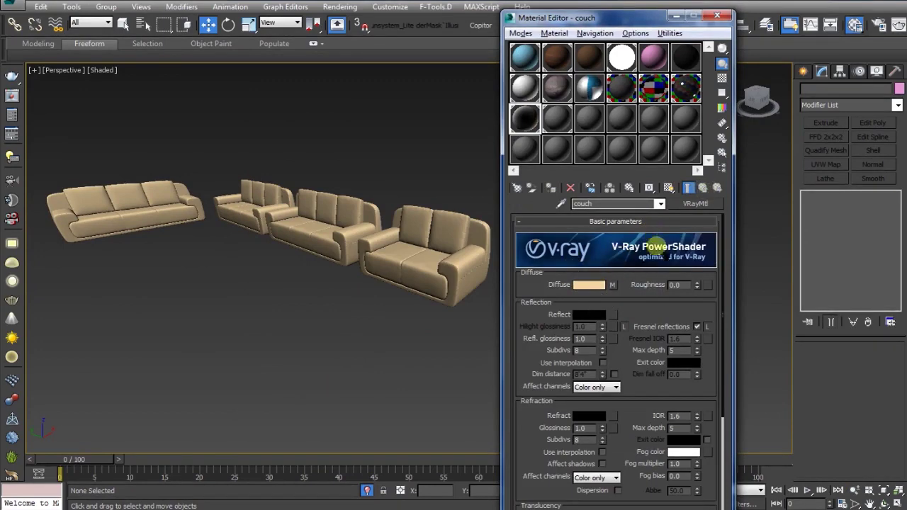
pyautogui.click(613, 284)
pyautogui.rightClick(533, 254)
pyautogui.click(536, 269)
pyautogui.click(532, 263)
pyautogui.click(511, 166)
pyautogui.moveTo(533, 247); pyautogui.dragTo(534, 264)
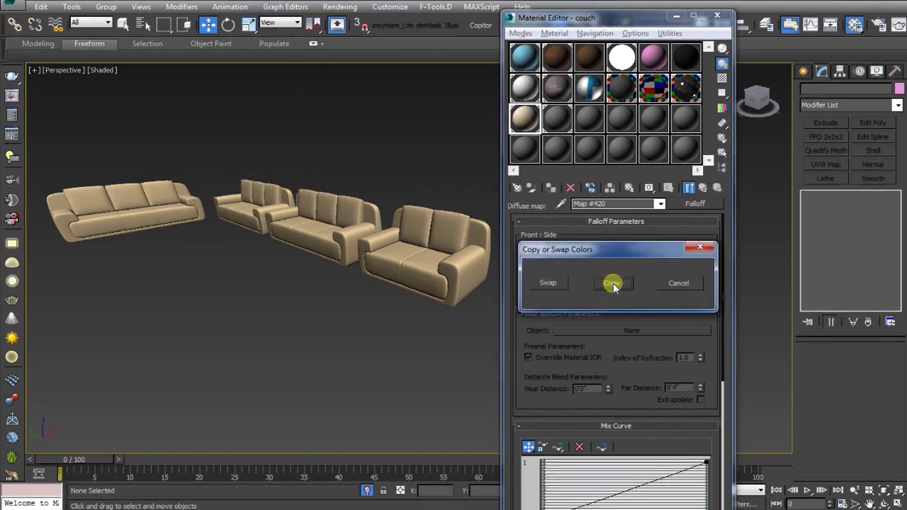
pyautogui.click(608, 279)
# Darken the Falloff map's side colour to RGB 170, 150, 115 and return to the couch material's parameters.
pyautogui.click(532, 264)
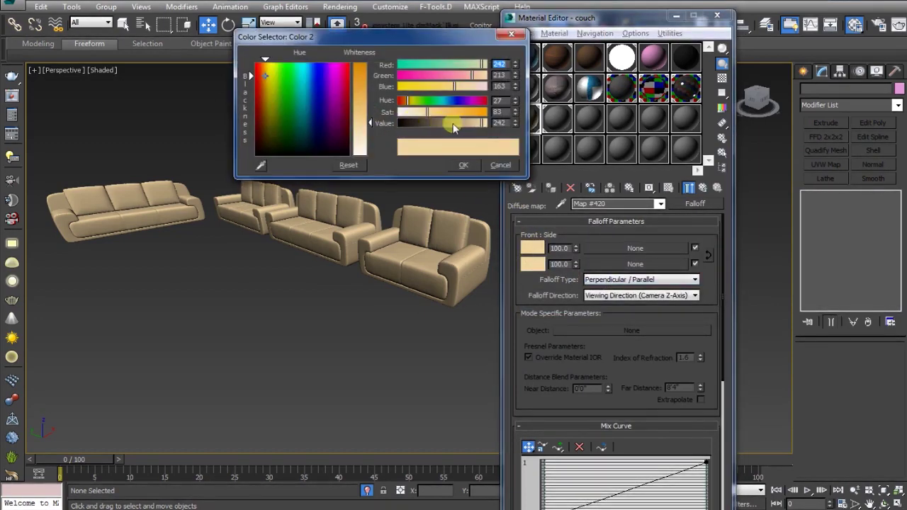
pyautogui.moveTo(438, 122); pyautogui.dragTo(460, 123)
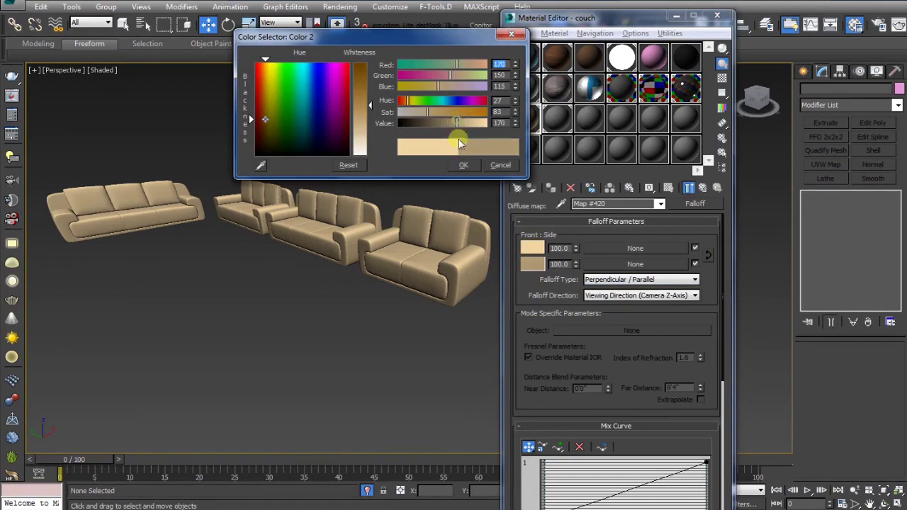
pyautogui.click(465, 165)
pyautogui.click(704, 190)
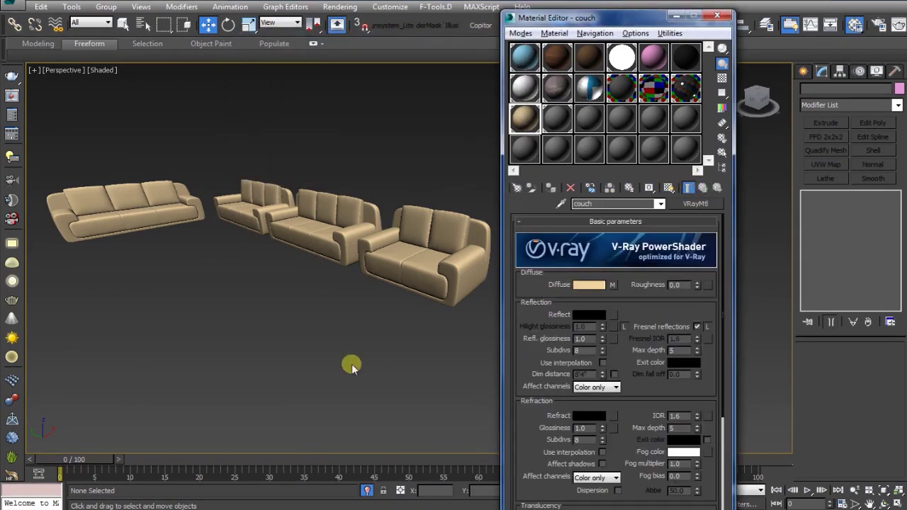
# Apply a UVW Map modifier with Box mapping to all upholstery parts of the four sofas together.
pyautogui.click(392, 286)
pyautogui.click(252, 317)
pyautogui.moveTo(121, 135); pyautogui.dragTo(447, 295)
pyautogui.click(387, 349)
pyautogui.click(428, 257)
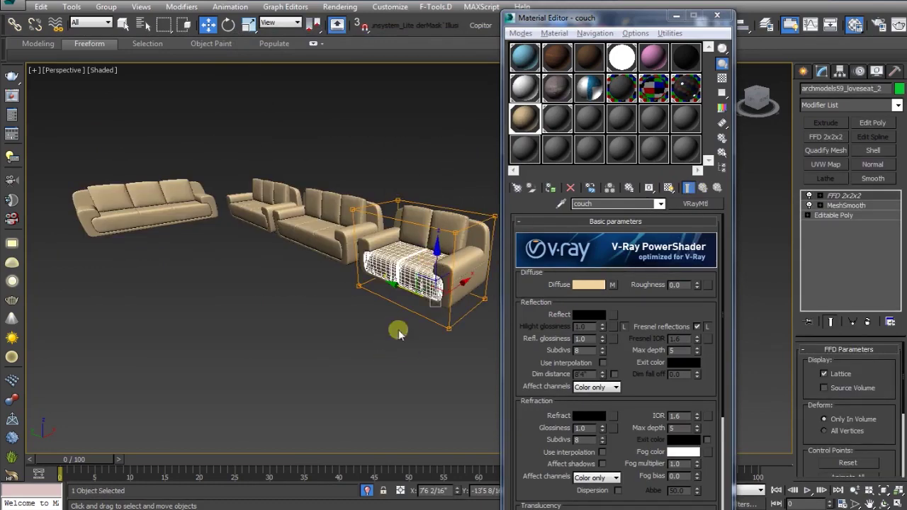
pyautogui.click(318, 329)
pyautogui.moveTo(81, 147); pyautogui.dragTo(480, 325)
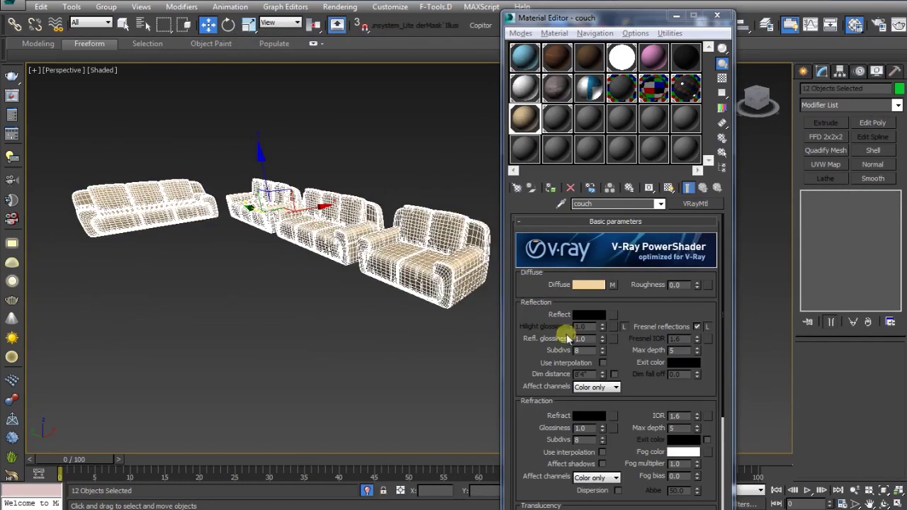
pyautogui.click(831, 166)
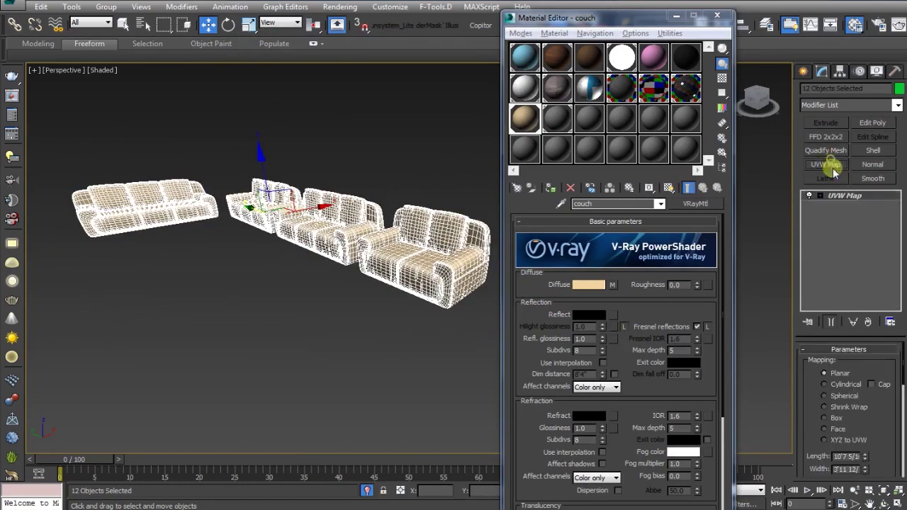
pyautogui.click(829, 418)
pyautogui.scroll(-1, 808, 387)
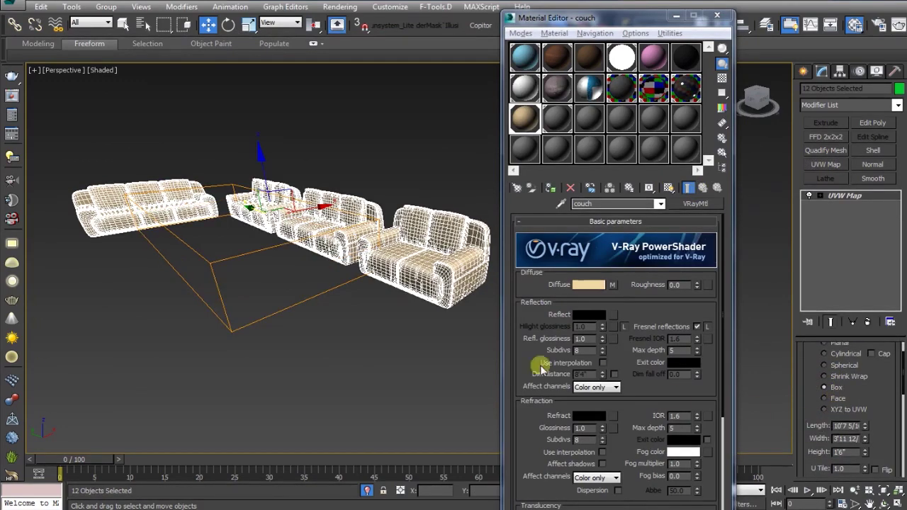
pyautogui.click(403, 349)
pyautogui.keyDown('alt'); pyautogui.moveTo(335, 356); pyautogui.dragTo(340, 358, button='middle'); pyautogui.keyUp('alt')
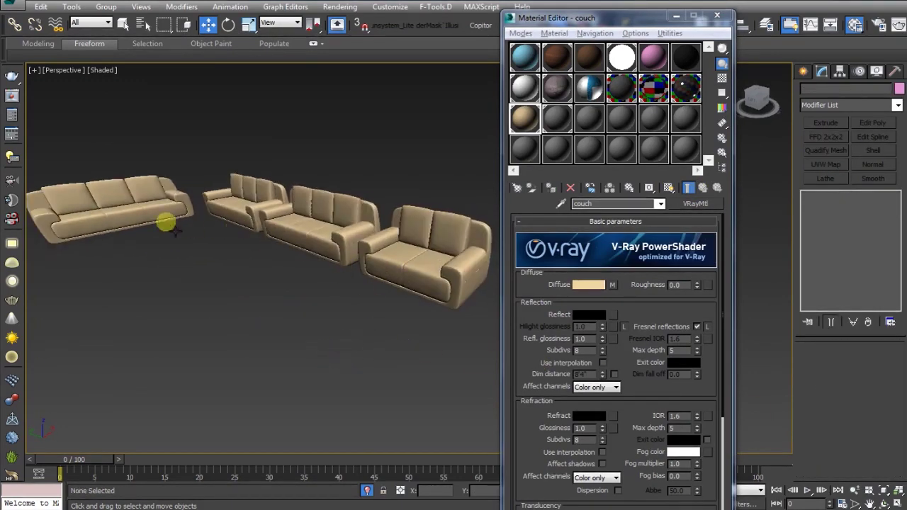
pyautogui.click(163, 216)
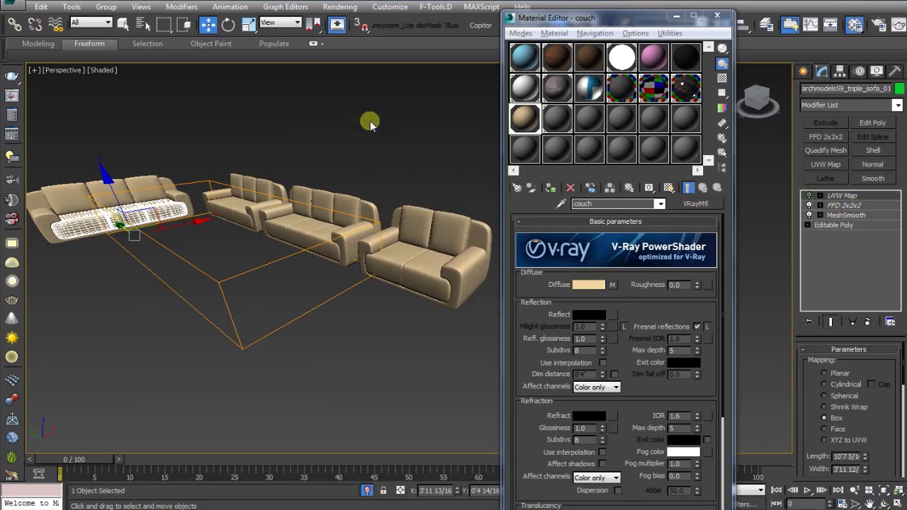
pyautogui.click(415, 151)
pyautogui.click(428, 245)
pyautogui.click(418, 171)
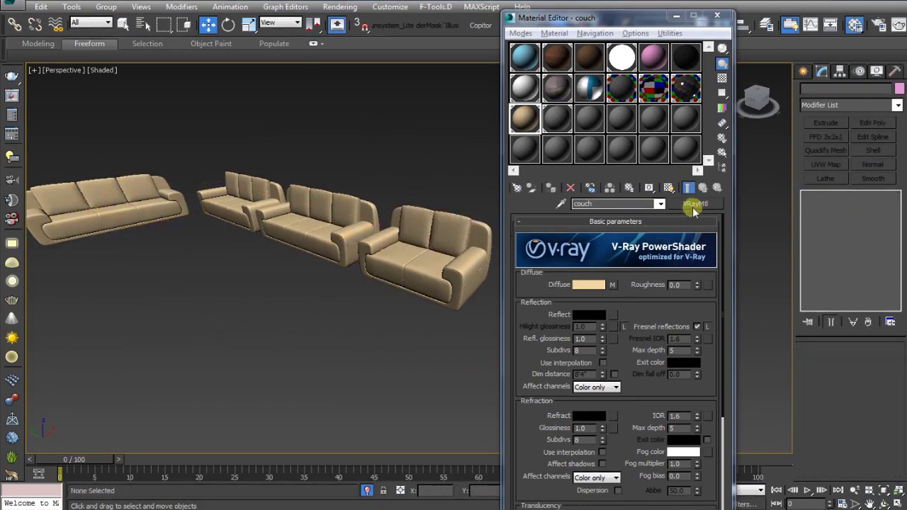
# Give the couch material a very dark grey reflection colour and set its reflection glossiness to 0.75.
pyautogui.scroll(1, 261, 335)
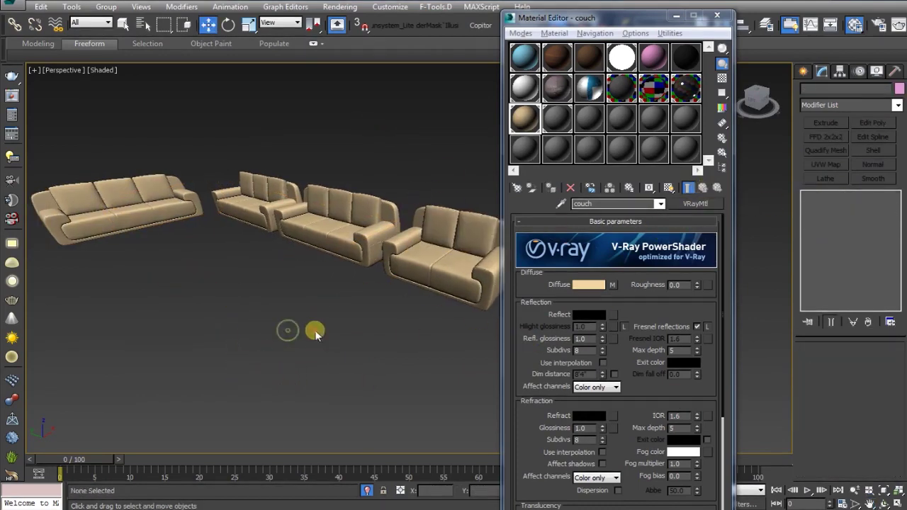
pyautogui.click(582, 314)
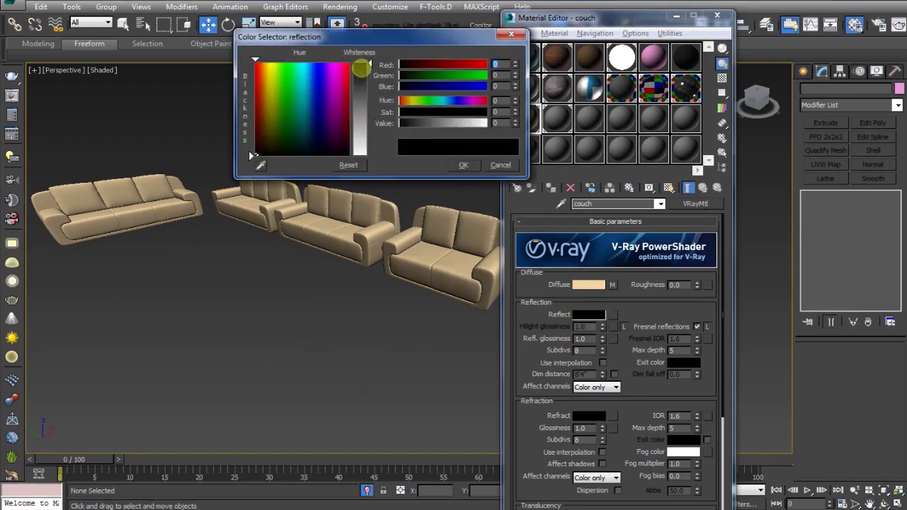
pyautogui.click(464, 165)
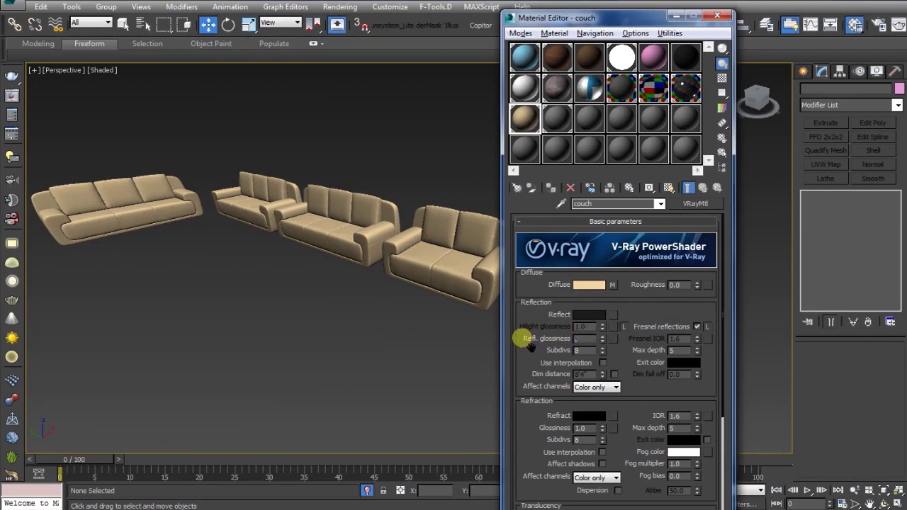
pyautogui.write('.75')
pyautogui.press('Return')
# Preview the couch material enlarged against a checkered background and set its reflection subdivisions to 16.
pyautogui.doubleClick(529, 128)
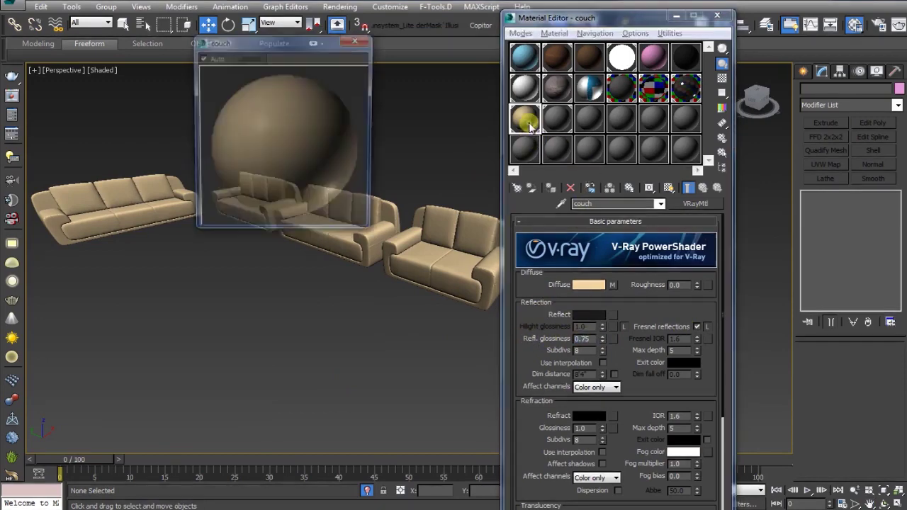
pyautogui.click(723, 81)
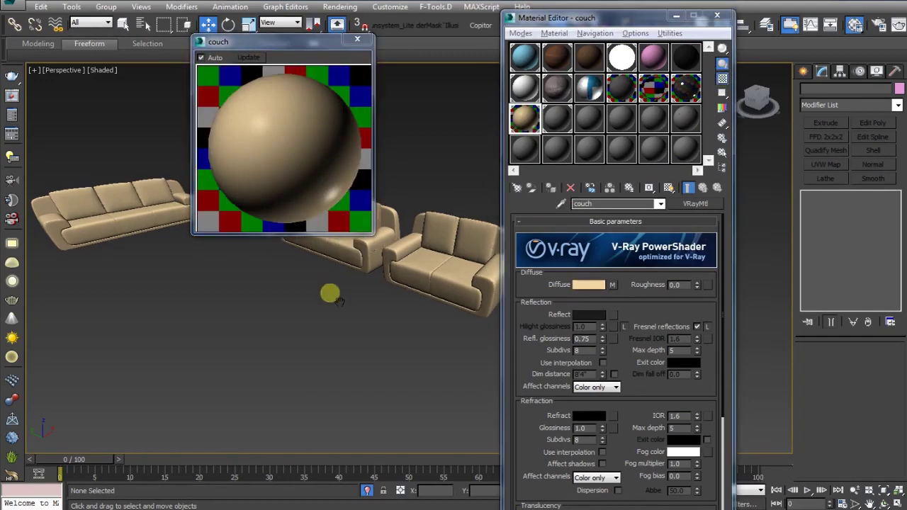
pyautogui.doubleClick(583, 351)
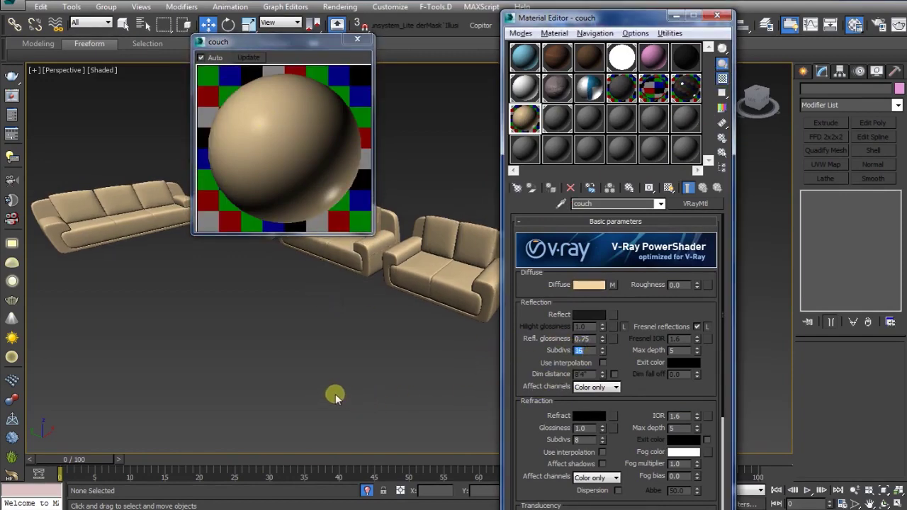
pyautogui.click(322, 349)
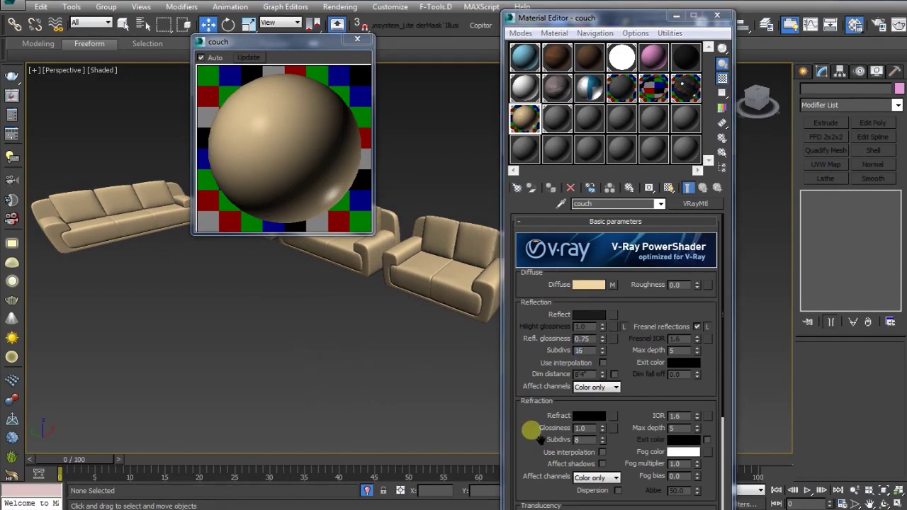
# Add a Speckle map to the couch material's bump slot.
pyautogui.moveTo(538, 438); pyautogui.dragTo(540, 330)
pyautogui.rightClick(538, 329)
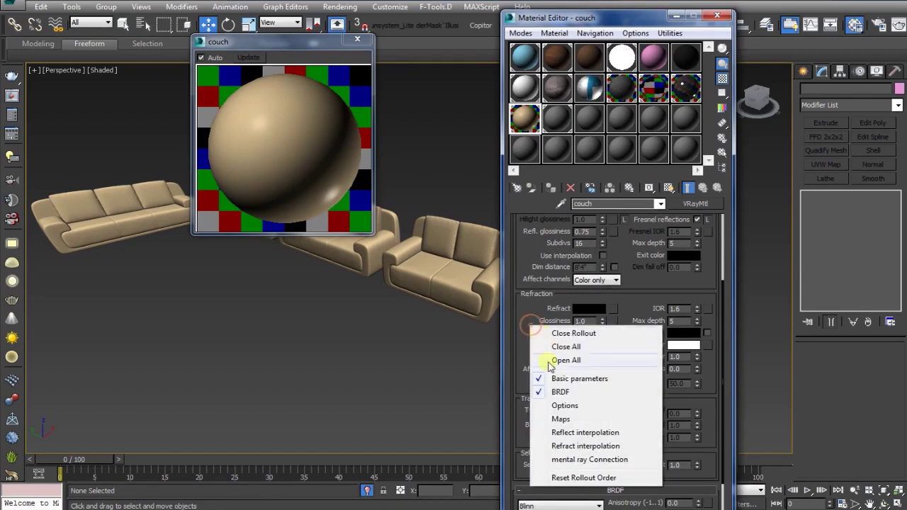
pyautogui.click(534, 422)
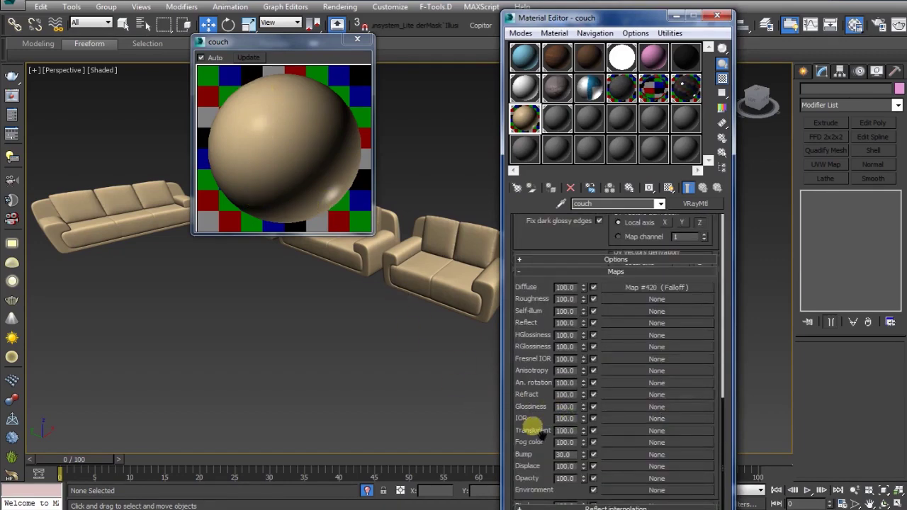
pyautogui.click(615, 455)
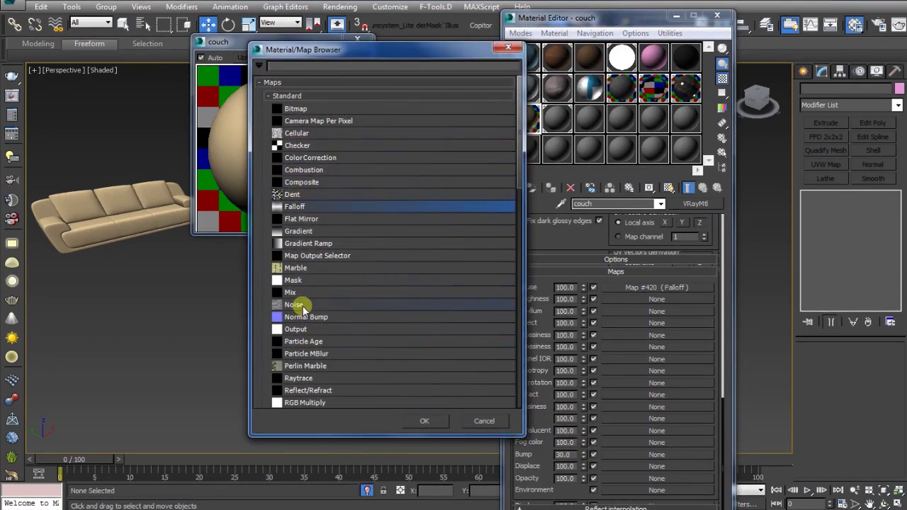
pyautogui.scroll(-1, 341, 348)
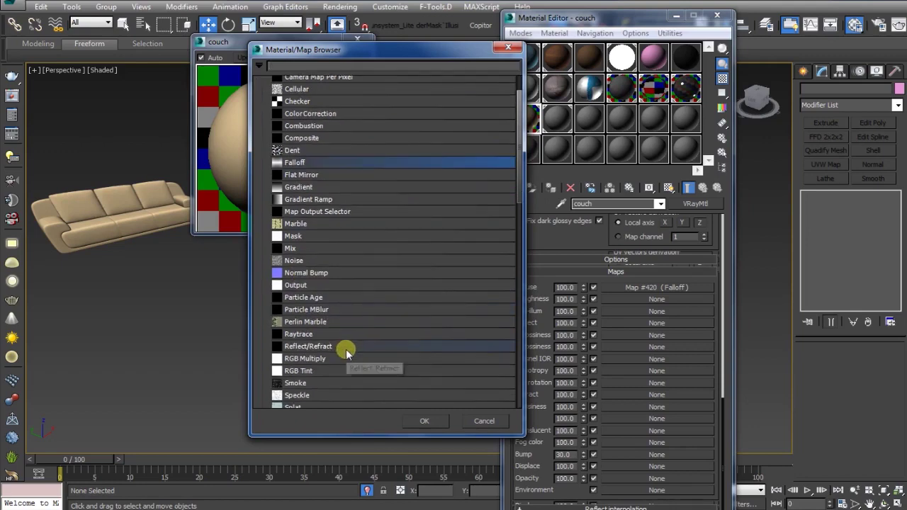
pyautogui.scroll(-2, 347, 351)
pyautogui.click(319, 337)
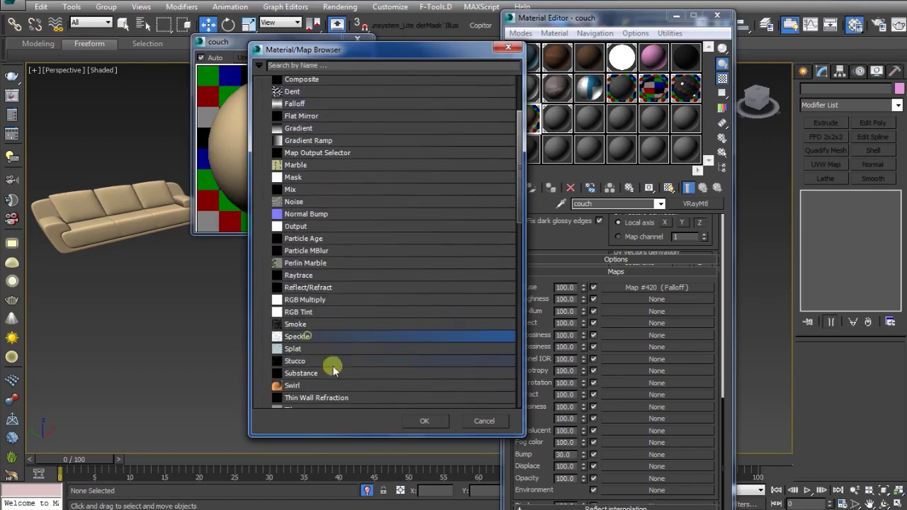
pyautogui.click(424, 421)
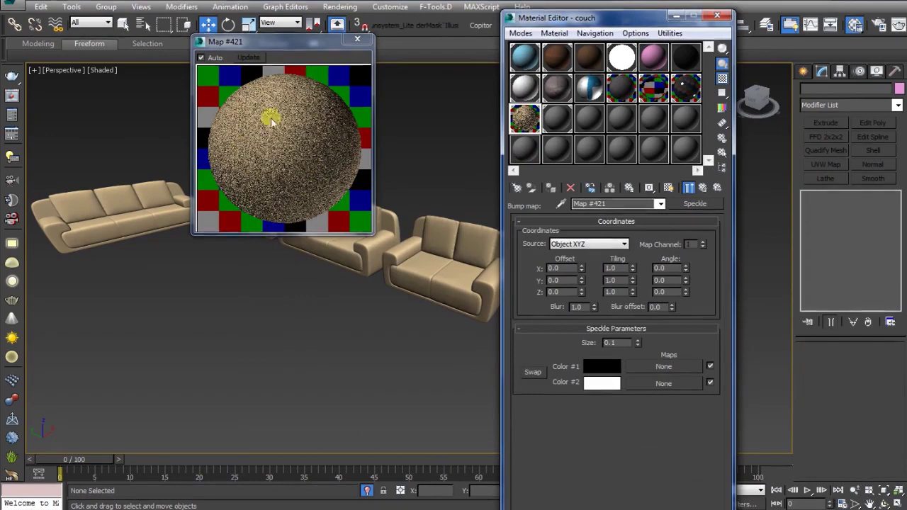
# Set the couch material's bump amount to 5 and close the enlarged material preview.
pyautogui.click(703, 189)
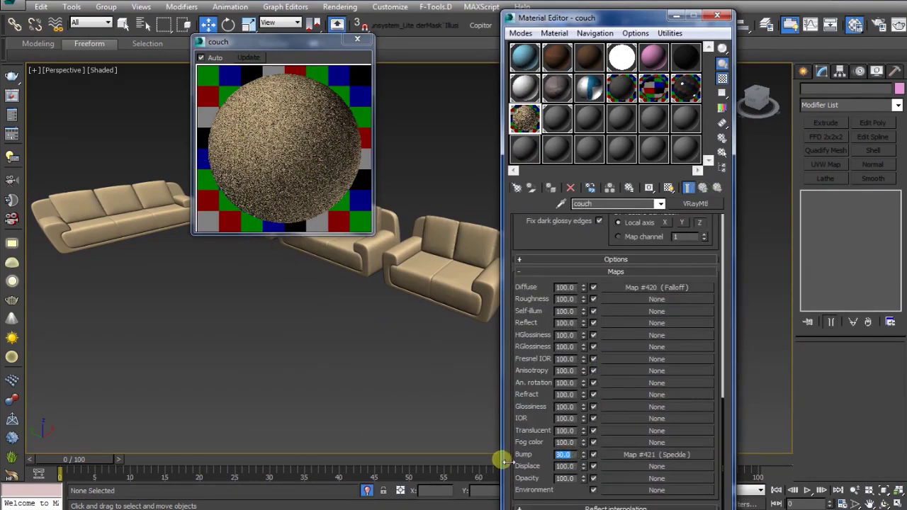
pyautogui.press('Return')
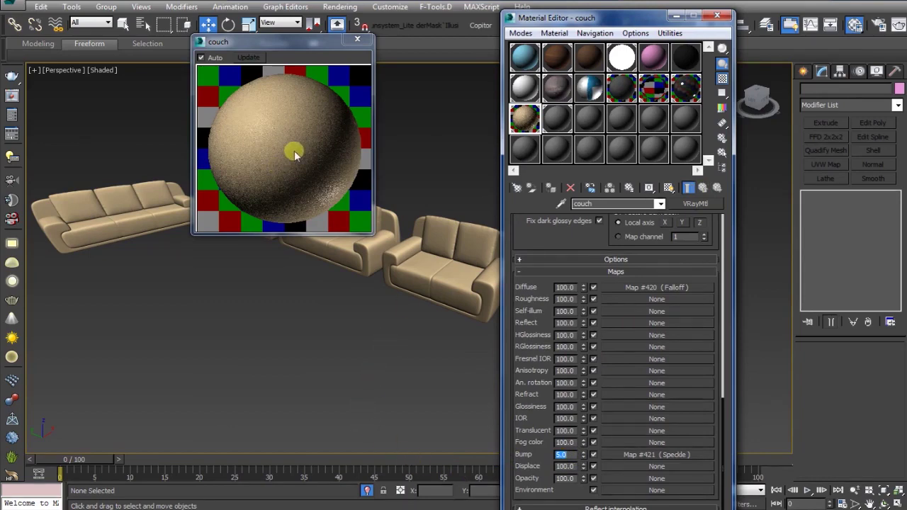
pyautogui.click(357, 39)
# Unhide all objects in the scene and close the Material Editor.
pyautogui.keyDown('alt'); pyautogui.moveTo(326, 352); pyautogui.dragTo(357, 344, button='middle'); pyautogui.keyUp('alt')
pyautogui.rightClick(380, 339)
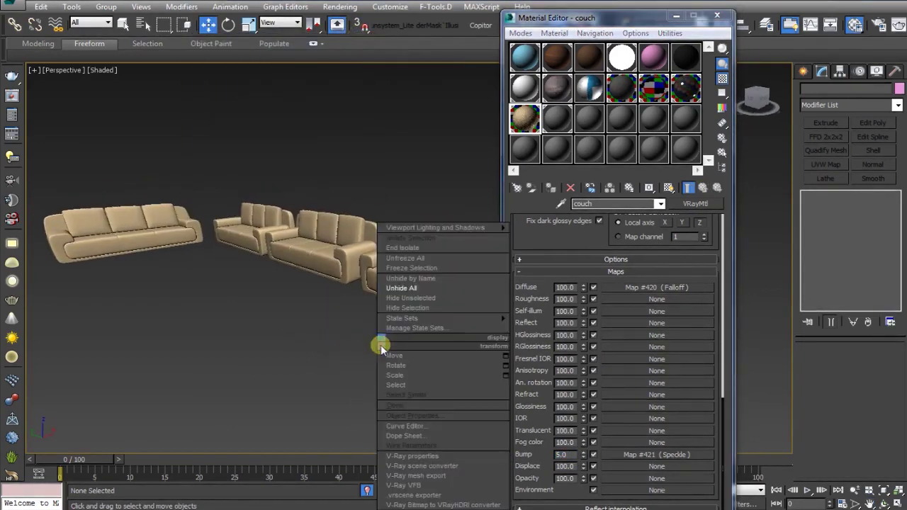
pyautogui.click(401, 290)
pyautogui.click(717, 14)
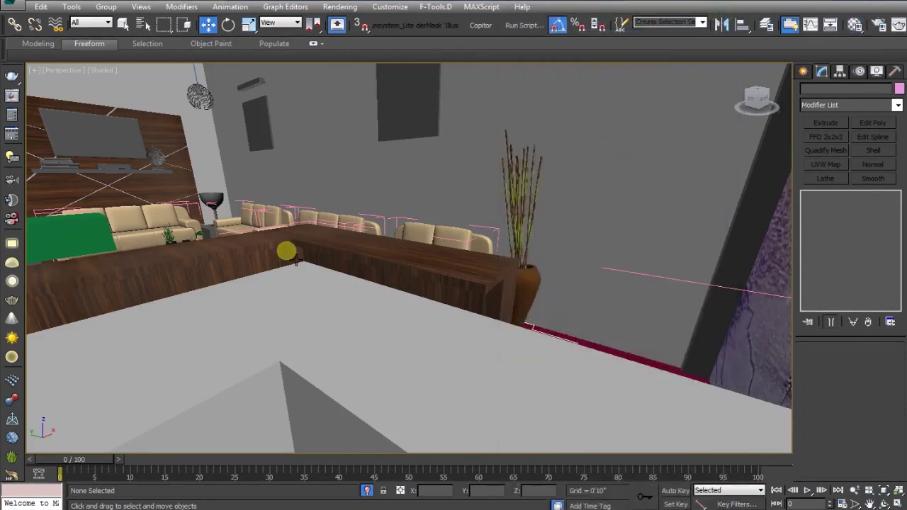
# Select the seat of the middle three-seat sofa and frame it up close.
pyautogui.scroll(5, 286, 251)
pyautogui.click(308, 263)
pyautogui.scroll(4, 291, 258)
pyautogui.keyDown('alt'); pyautogui.moveTo(432, 370); pyautogui.dragTo(428, 358, button='middle'); pyautogui.keyUp('alt')
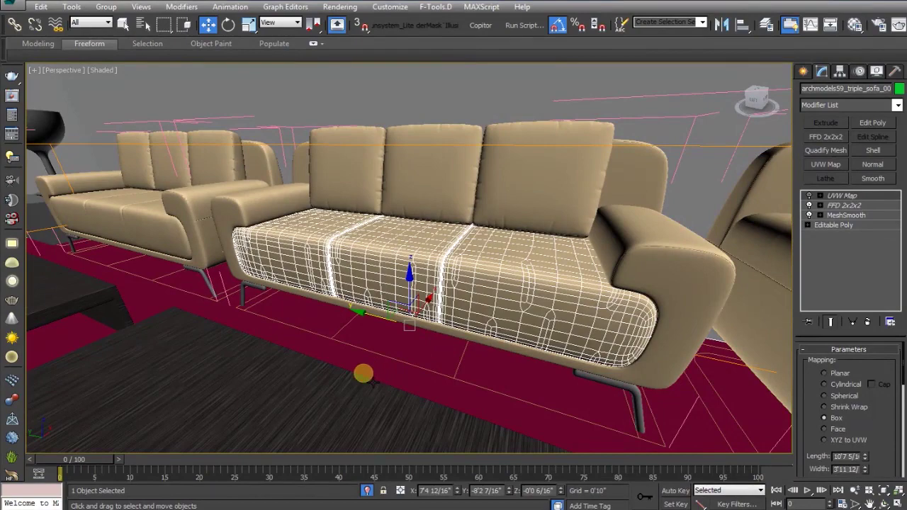
# Isolate the furniture group from the room and frame the two-seat sofa beside the floor vase.
pyautogui.click(356, 379)
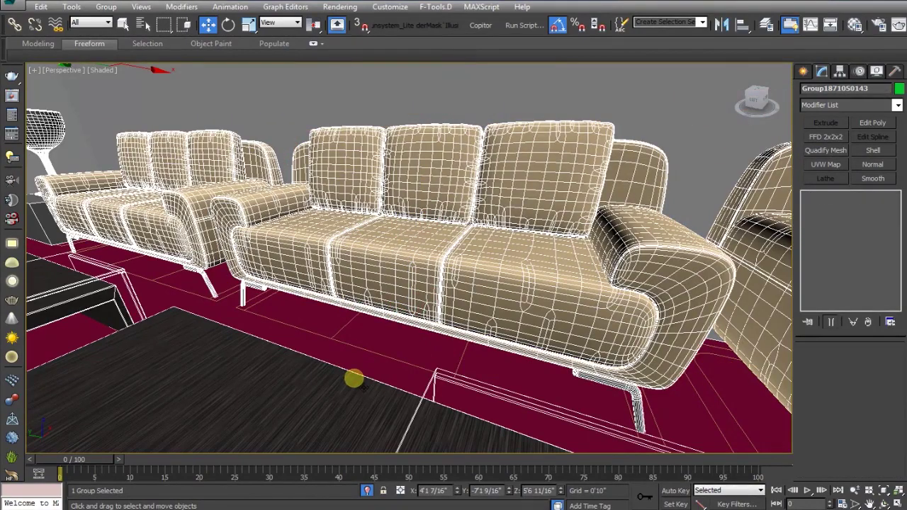
pyautogui.hotkey('alt', 'q')
pyautogui.moveTo(387, 409); pyautogui.dragTo(462, 374, button='middle')
pyautogui.hotkey('alt', 'o')
pyautogui.scroll(5, 497, 369)
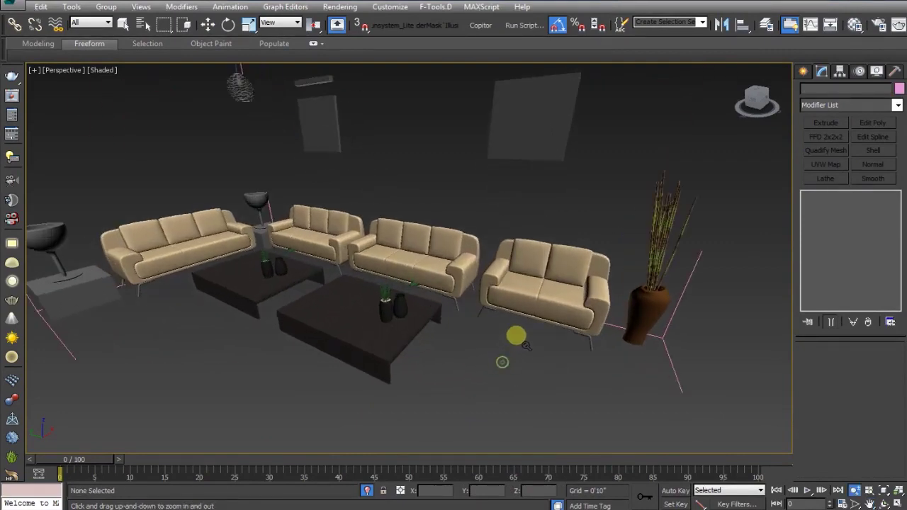
pyautogui.moveTo(524, 359); pyautogui.dragTo(438, 333, button='middle')
pyautogui.moveTo(503, 342); pyautogui.dragTo(517, 318, button='middle')
pyautogui.moveTo(464, 343); pyautogui.dragTo(422, 372, button='middle')
pyautogui.scroll(4, 490, 314)
pyautogui.press('w')
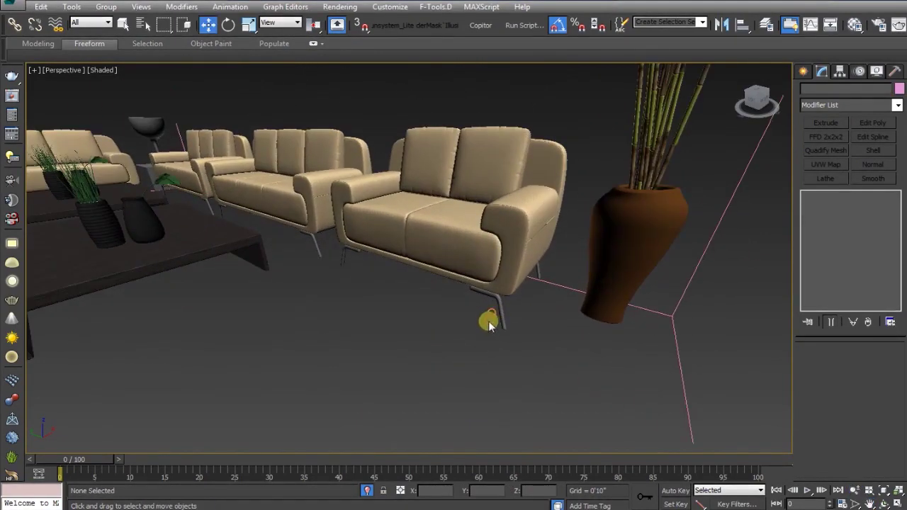
# Examine the sofas and their metal legs by selecting the middle and two-seat sofas in turn.
pyautogui.click(499, 257)
pyautogui.click(314, 212)
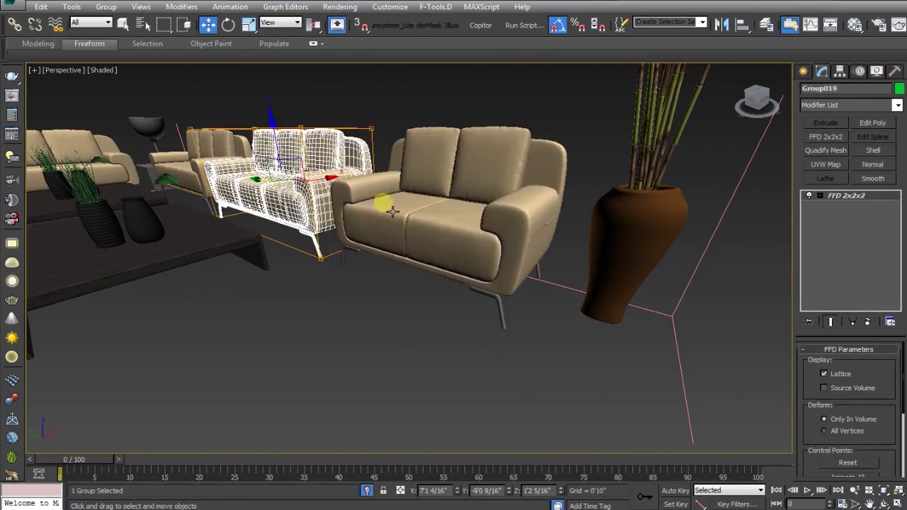
pyautogui.moveTo(518, 331); pyautogui.dragTo(522, 345)
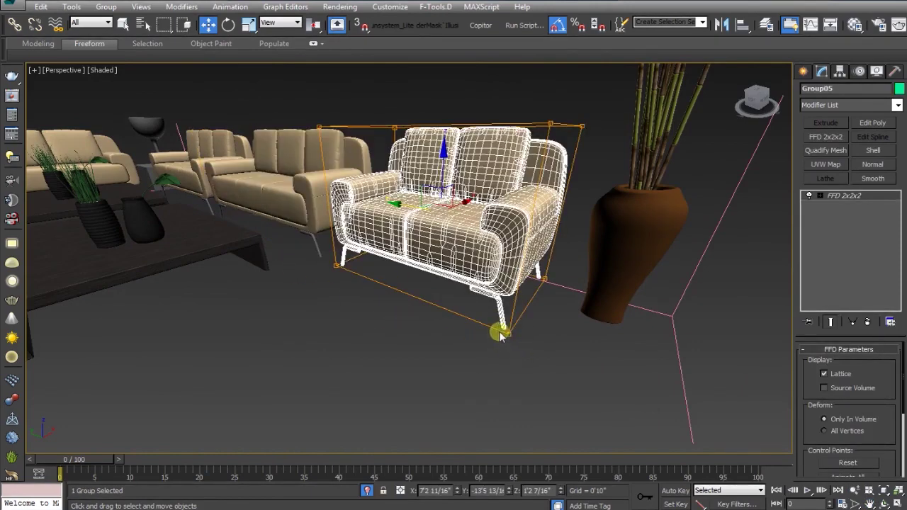
pyautogui.click(456, 338)
pyautogui.moveTo(470, 320); pyautogui.dragTo(534, 341)
pyautogui.click(450, 363)
pyautogui.moveTo(432, 365); pyautogui.dragTo(454, 361, button='middle')
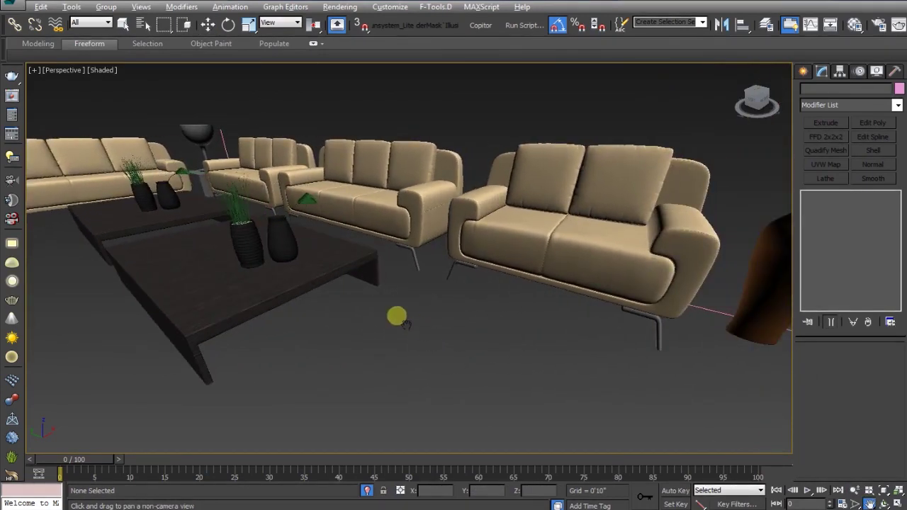
pyautogui.keyDown('alt'); pyautogui.moveTo(397, 316); pyautogui.dragTo(402, 318, button='middle'); pyautogui.keyUp('alt')
# Name the first free VRay material slot after couch "SS pipe".
pyautogui.press('m')
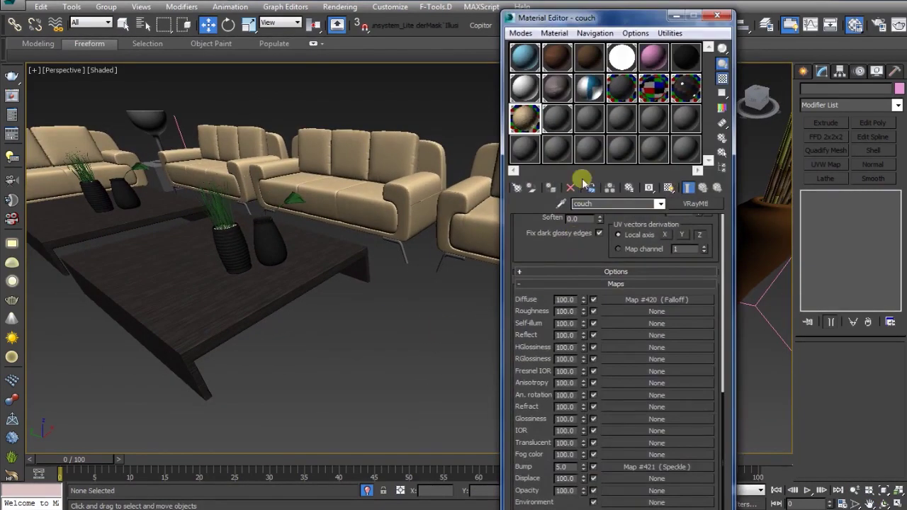
pyautogui.click(560, 117)
pyautogui.click(625, 204)
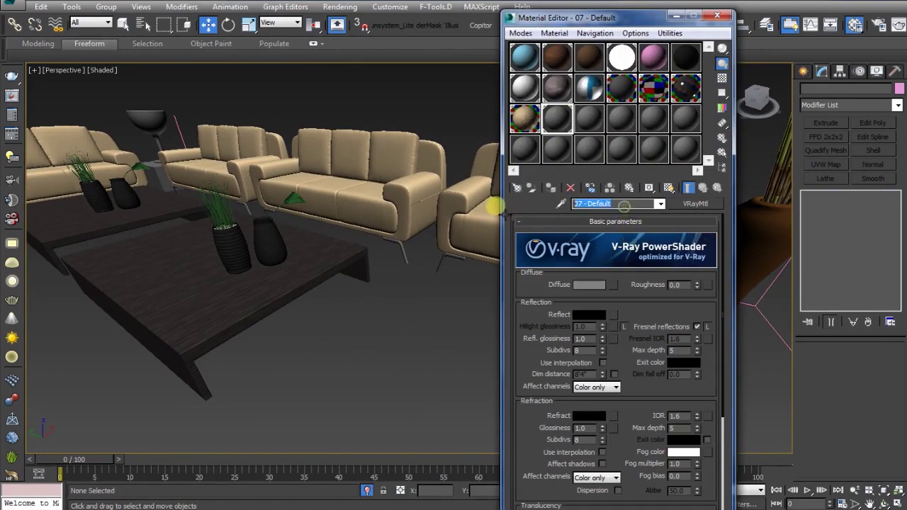
pyautogui.write('SS pipe')
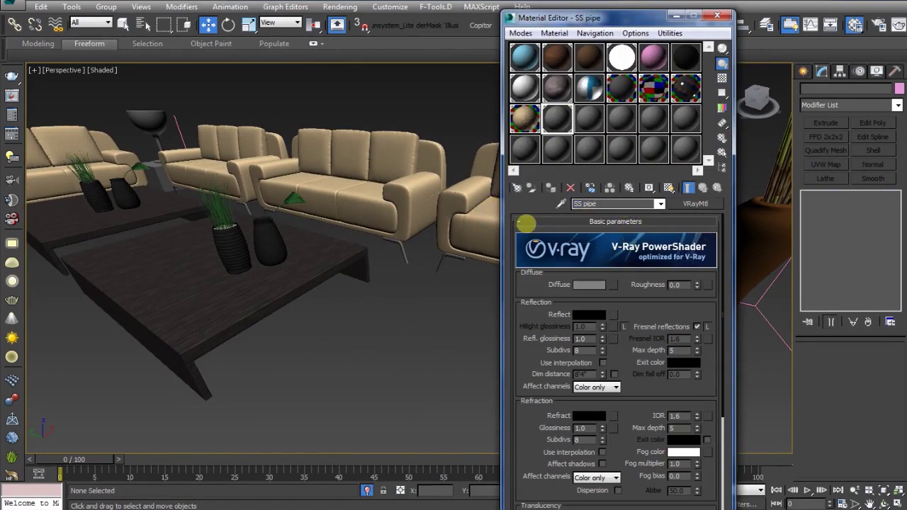
# Try a near-black diffuse colour on the SS pipe material and undo it.
pyautogui.click(584, 286)
pyautogui.moveTo(370, 110); pyautogui.dragTo(368, 66)
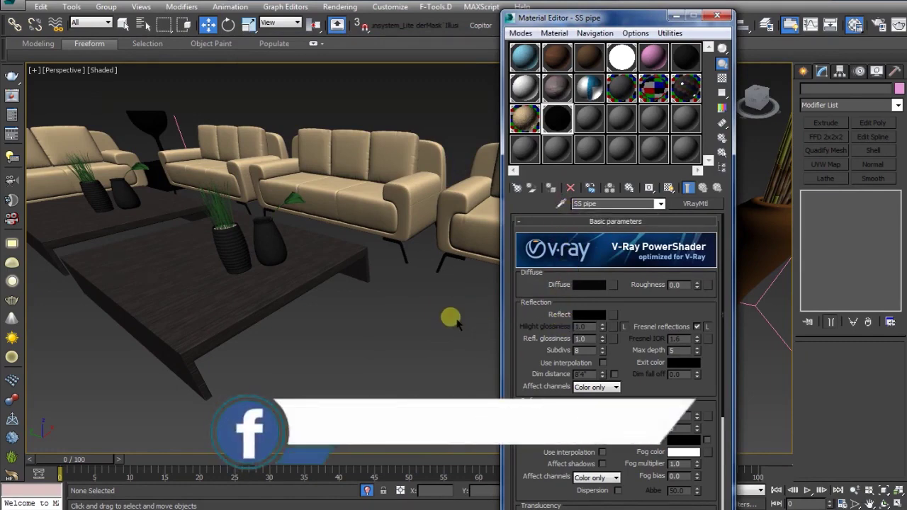
pyautogui.hotkey('ctrl', 'z')
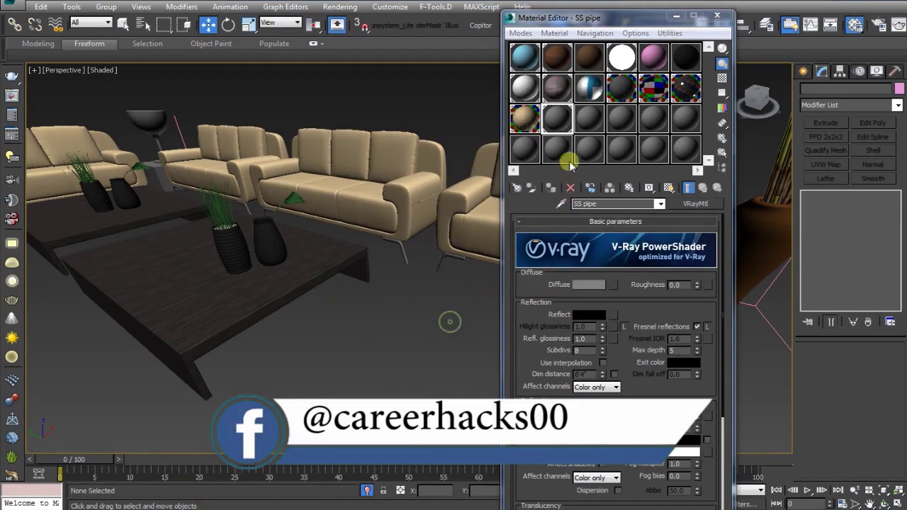
# Pick the unused VRay material slot after SS pipe and name it "new ss".
pyautogui.click(589, 118)
pyautogui.moveTo(619, 203); pyautogui.dragTo(494, 215)
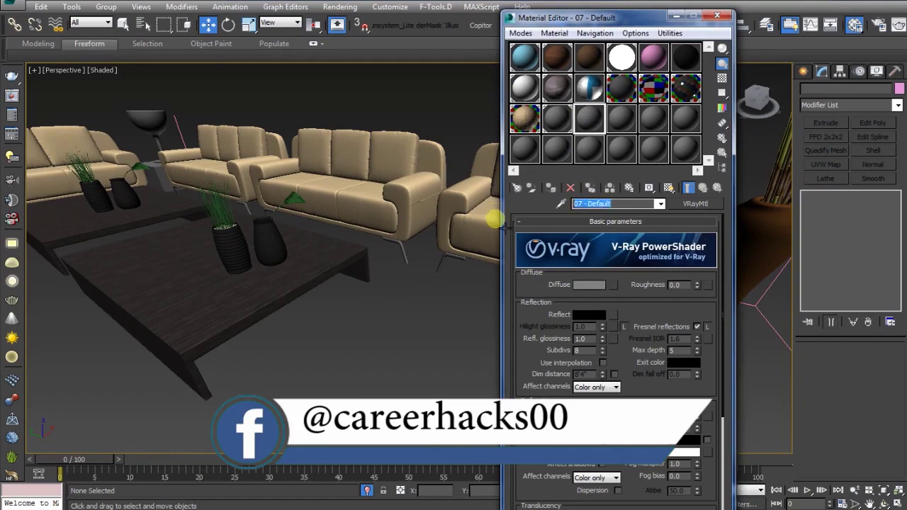
pyautogui.write('new ss')
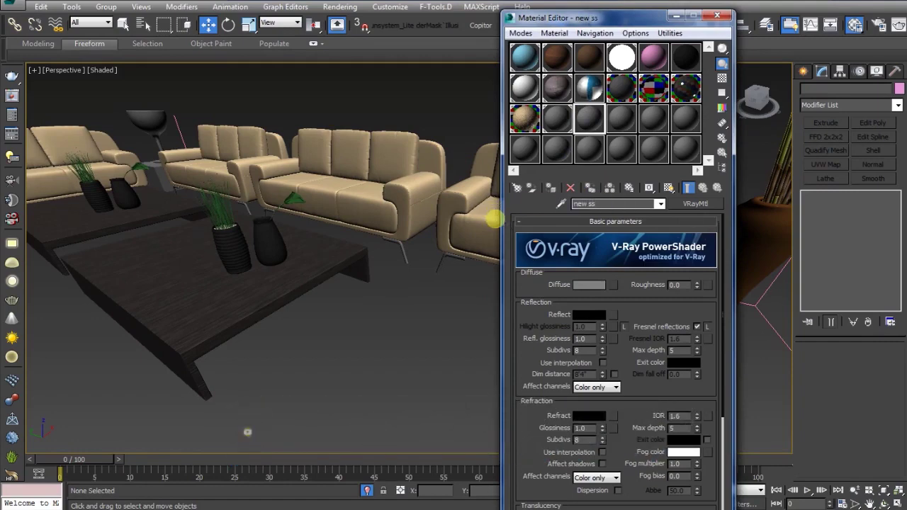
# Set the new ss material's diffuse colour to a dark grey with a value of 86.
pyautogui.click(589, 284)
pyautogui.moveTo(376, 138); pyautogui.dragTo(388, 86)
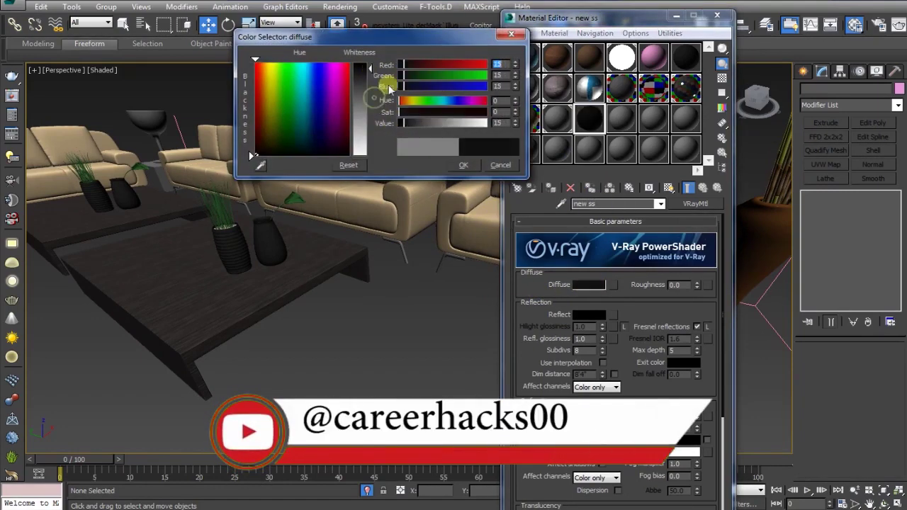
pyautogui.click(460, 164)
pyautogui.moveTo(414, 308); pyautogui.dragTo(325, 328, button='middle')
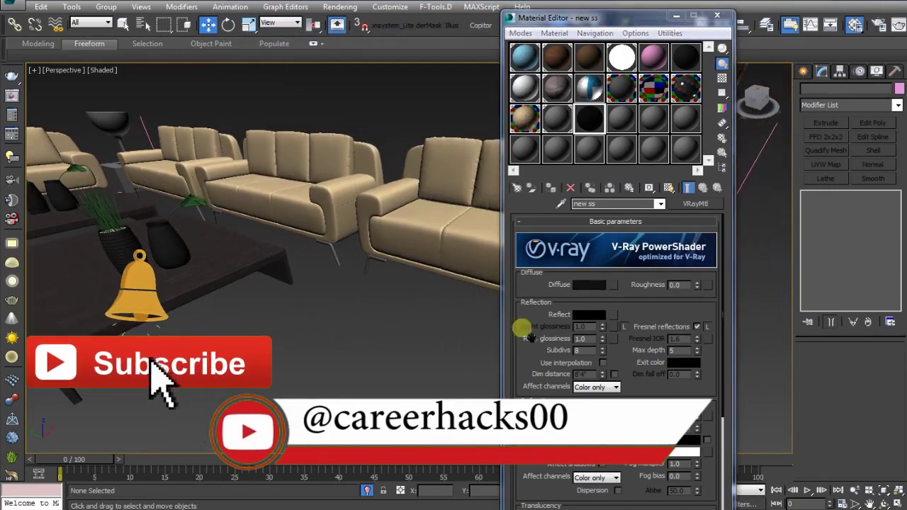
pyautogui.click(589, 314)
pyautogui.moveTo(392, 41); pyautogui.dragTo(507, 43)
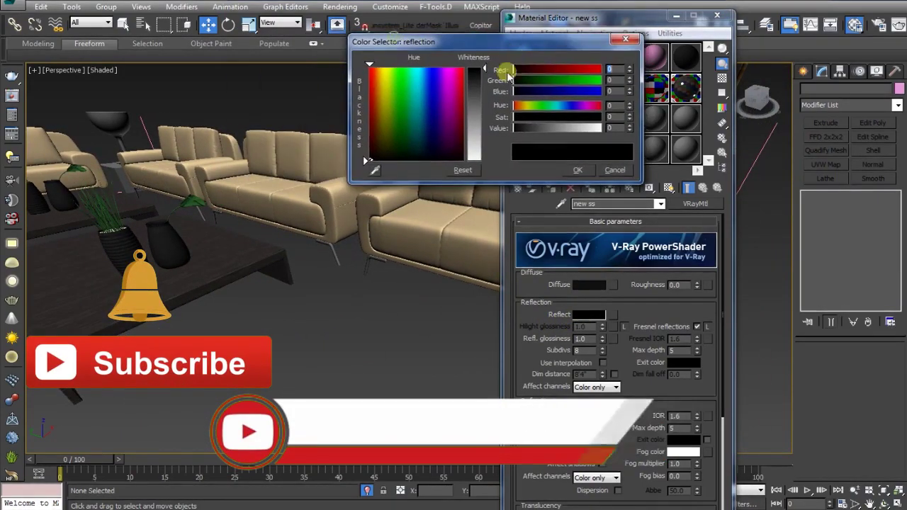
pyautogui.click(588, 170)
pyautogui.click(593, 284)
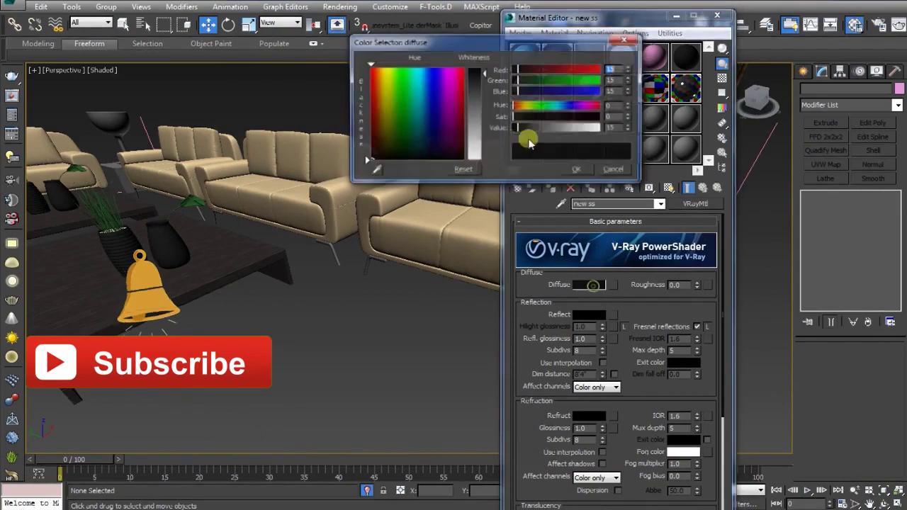
pyautogui.click(484, 98)
pyautogui.click(577, 170)
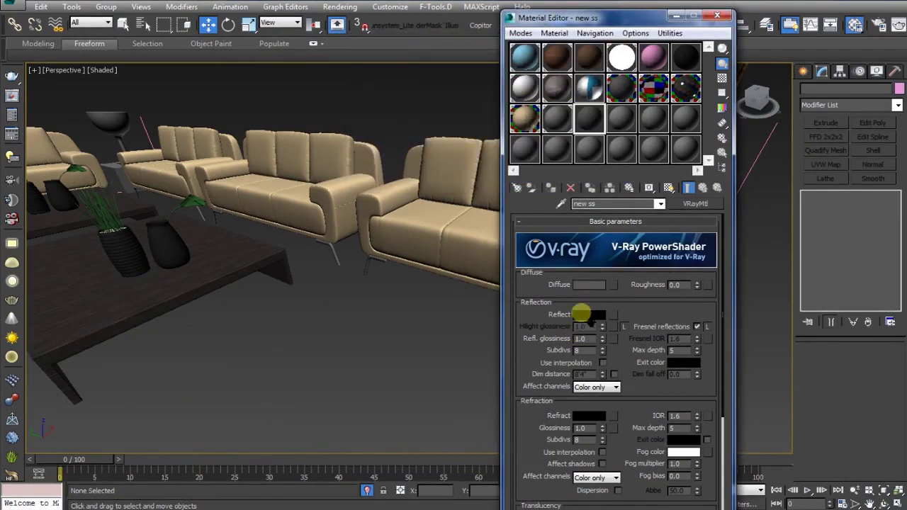
# Set the new ss reflection colour to near-white with a value of 247 and turn off Fresnel reflections.
pyautogui.click(585, 314)
pyautogui.click(482, 146)
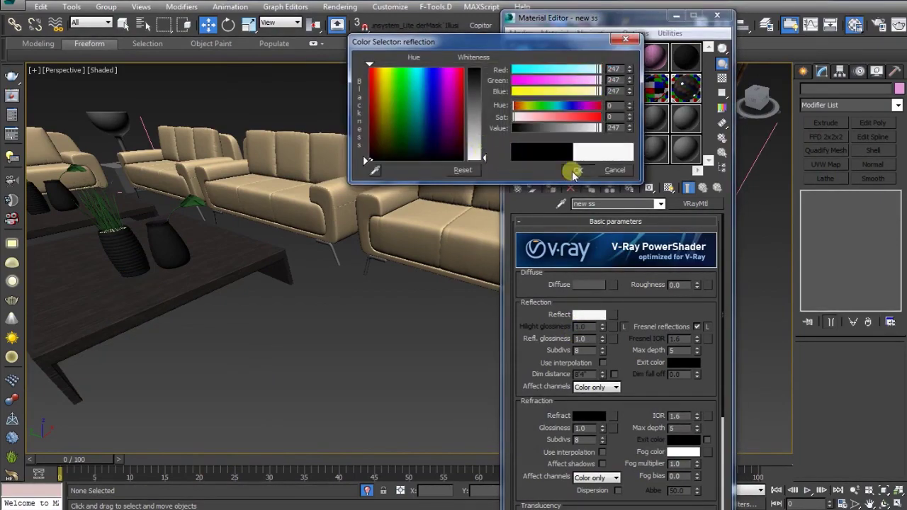
pyautogui.click(576, 168)
pyautogui.click(697, 326)
# Set the new ss reflection glossiness to 0.95 with 12 subdivs, and show the patterned background in its sample.
pyautogui.doubleClick(581, 338)
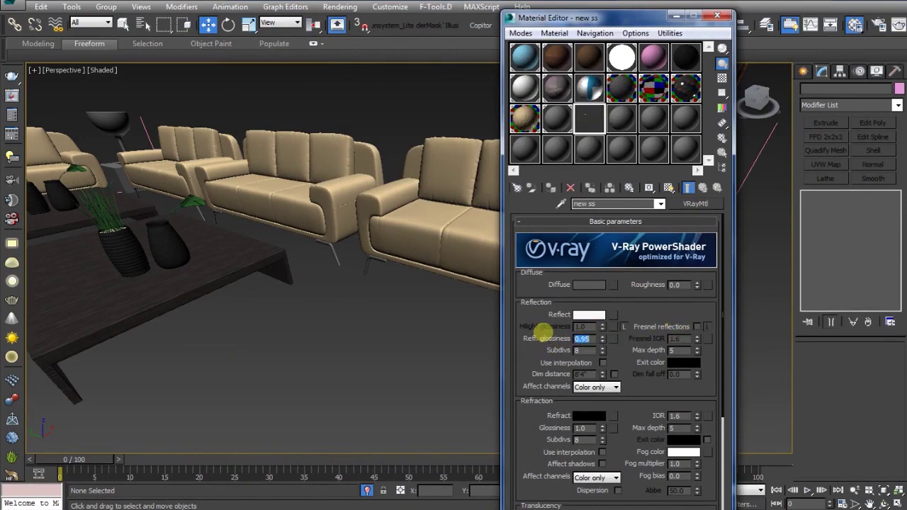
pyautogui.moveTo(537, 434); pyautogui.dragTo(535, 419)
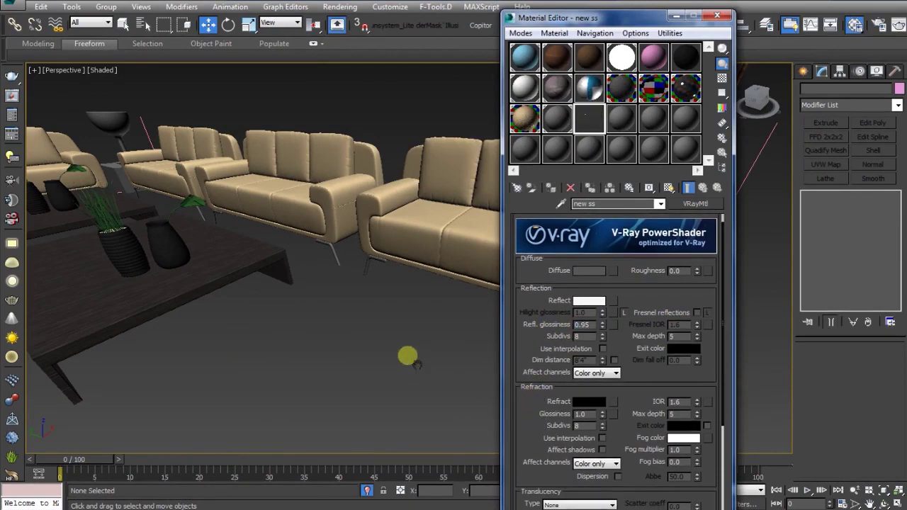
pyautogui.moveTo(416, 358); pyautogui.dragTo(296, 365, button='middle')
pyautogui.doubleClick(581, 336)
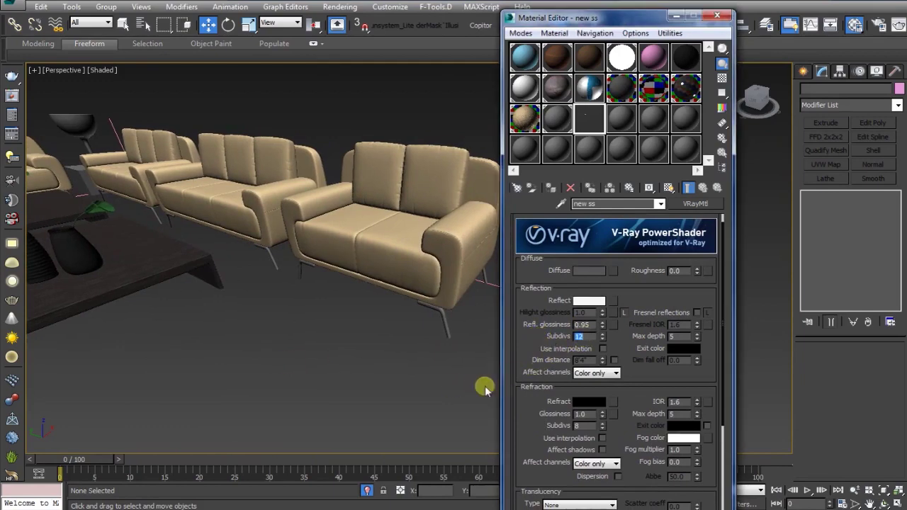
pyautogui.click(722, 78)
# Assign the new ss material to the metal legs of the sofas around the coffee tables.
pyautogui.moveTo(592, 120); pyautogui.dragTo(448, 330)
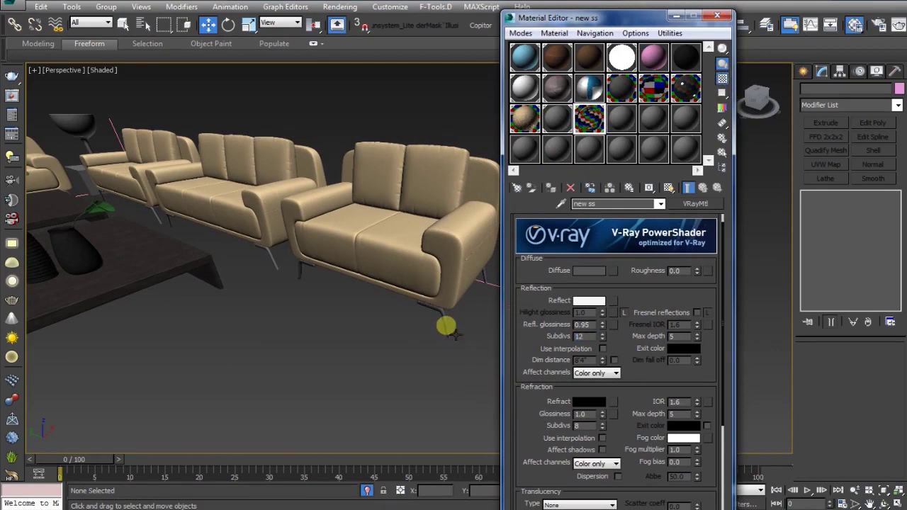
pyautogui.keyDown('alt'); pyautogui.moveTo(228, 338); pyautogui.dragTo(449, 319, button='middle'); pyautogui.keyUp('alt')
pyautogui.moveTo(592, 121); pyautogui.dragTo(326, 278)
pyautogui.keyDown('alt'); pyautogui.moveTo(214, 257); pyautogui.dragTo(251, 273, button='middle'); pyautogui.keyUp('alt')
pyautogui.keyDown('alt'); pyautogui.moveTo(75, 278); pyautogui.dragTo(391, 332, button='middle'); pyautogui.keyUp('alt')
pyautogui.keyDown('alt'); pyautogui.moveTo(216, 242); pyautogui.dragTo(337, 242, button='middle'); pyautogui.keyUp('alt')
pyautogui.moveTo(580, 125); pyautogui.dragTo(317, 254)
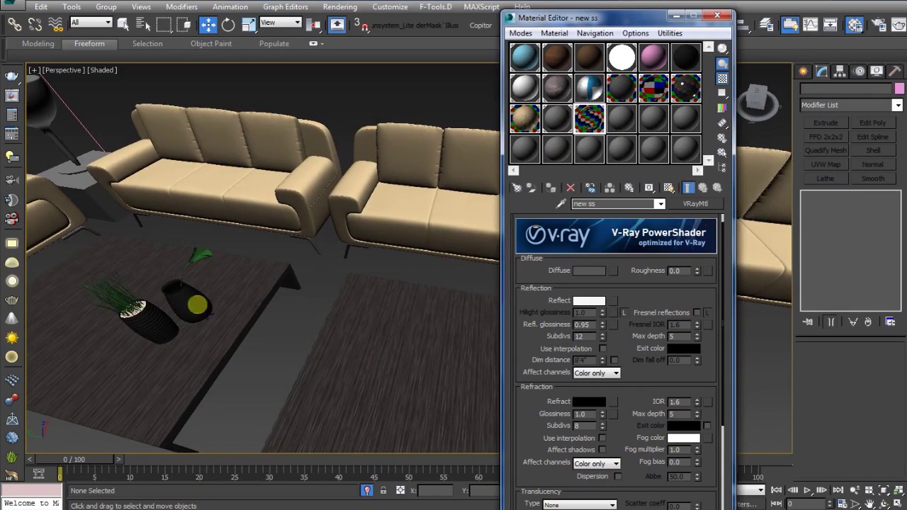
pyautogui.keyDown('alt'); pyautogui.moveTo(49, 288); pyautogui.dragTo(302, 239, button='middle'); pyautogui.keyUp('alt')
pyautogui.keyDown('alt'); pyautogui.moveTo(168, 326); pyautogui.dragTo(295, 217, button='middle'); pyautogui.keyUp('alt')
pyautogui.moveTo(590, 119); pyautogui.dragTo(176, 331)
# Assign the new ss material to the two bowl-shaped lamps standing on the side tables.
pyautogui.scroll(-10, 186, 338)
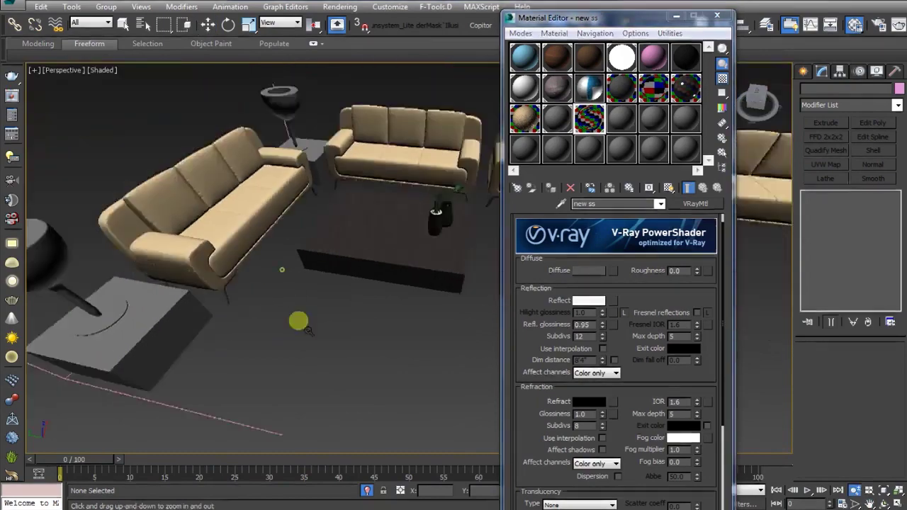
pyautogui.moveTo(171, 307); pyautogui.dragTo(278, 269, button='middle')
pyautogui.scroll(5, 282, 334)
pyautogui.click(277, 251)
pyautogui.moveTo(307, 316); pyautogui.dragTo(263, 317, button='middle')
pyautogui.click(367, 359)
pyautogui.moveTo(588, 124); pyautogui.dragTo(226, 242)
pyautogui.moveTo(297, 247); pyautogui.dragTo(268, 260, button='middle')
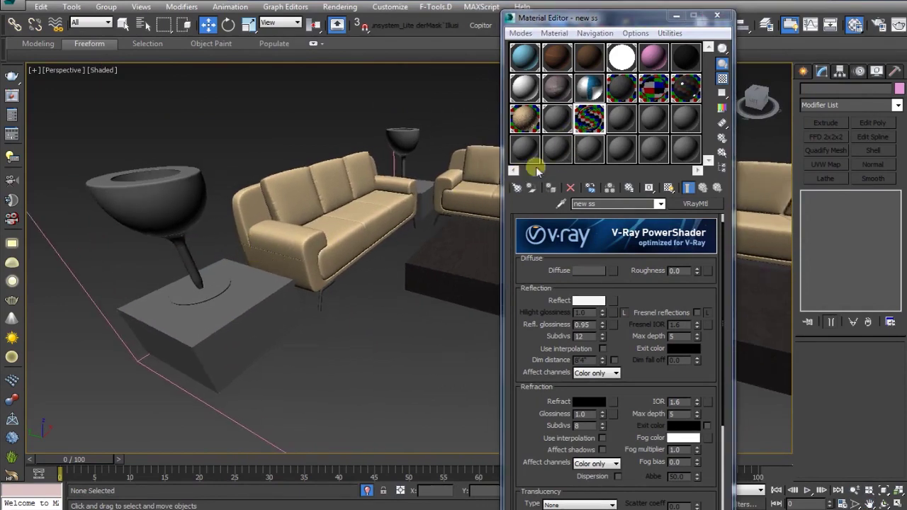
pyautogui.moveTo(594, 126); pyautogui.dragTo(408, 164)
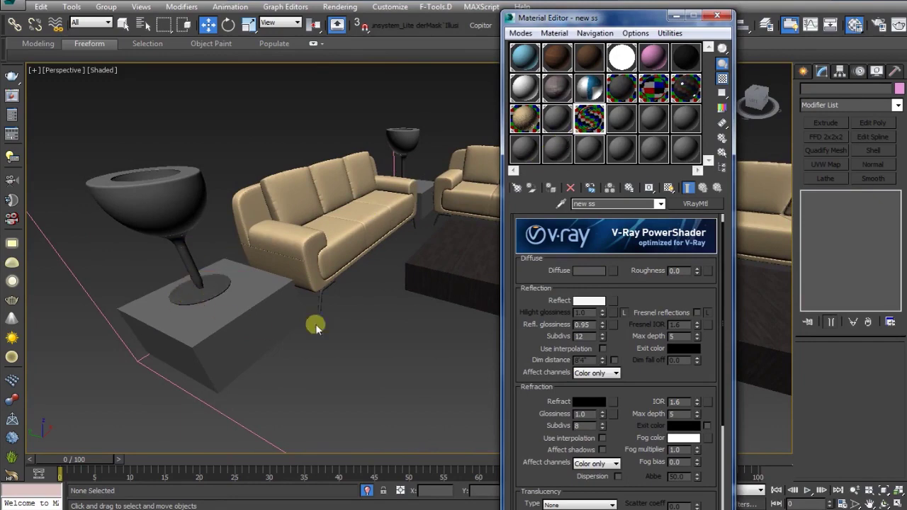
# Darken the diffuse colour of the new ss material to a deeper grey.
pyautogui.keyDown('alt'); pyautogui.moveTo(407, 275); pyautogui.dragTo(376, 278, button='middle'); pyautogui.keyUp('alt')
pyautogui.moveTo(441, 203); pyautogui.dragTo(156, 300, button='middle')
pyautogui.press('w')
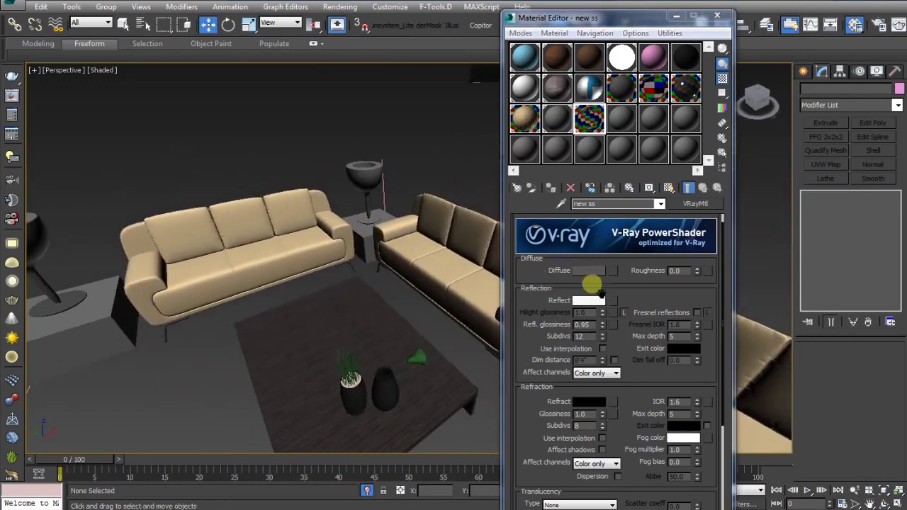
pyautogui.moveTo(588, 270); pyautogui.dragTo(571, 291)
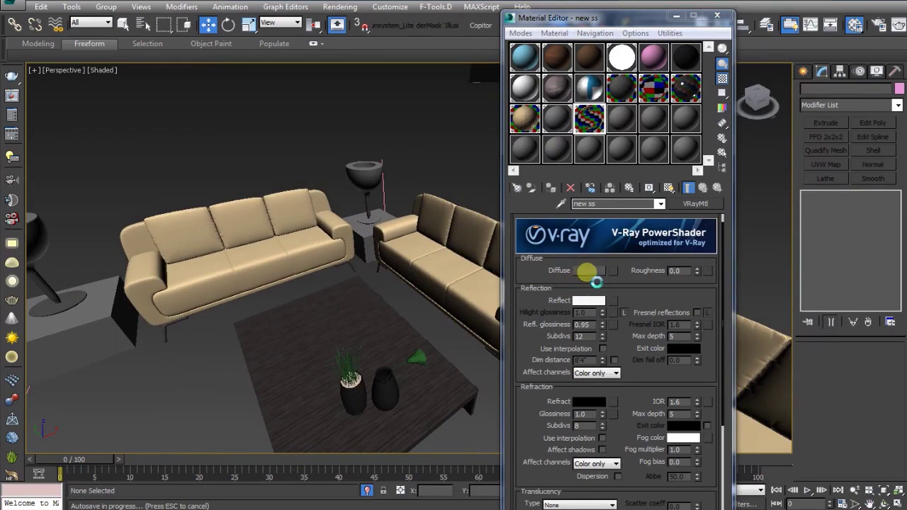
pyautogui.click(587, 271)
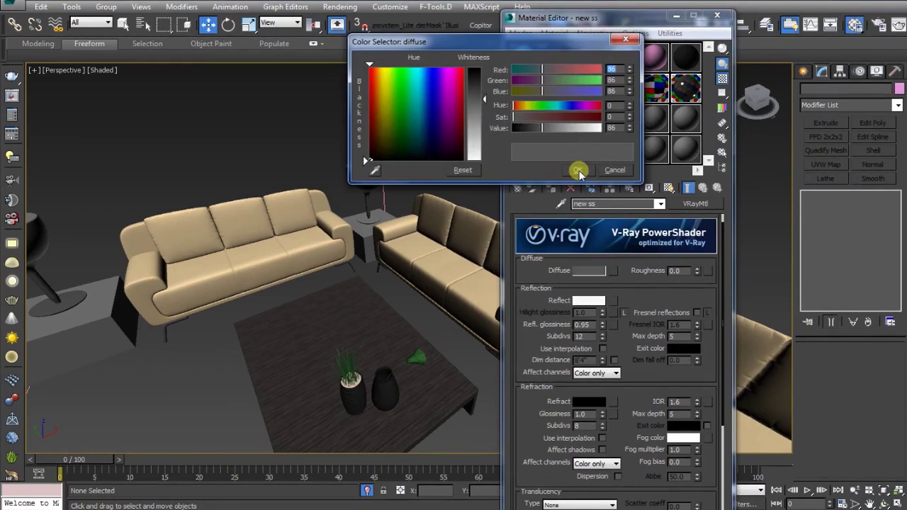
pyautogui.click(578, 168)
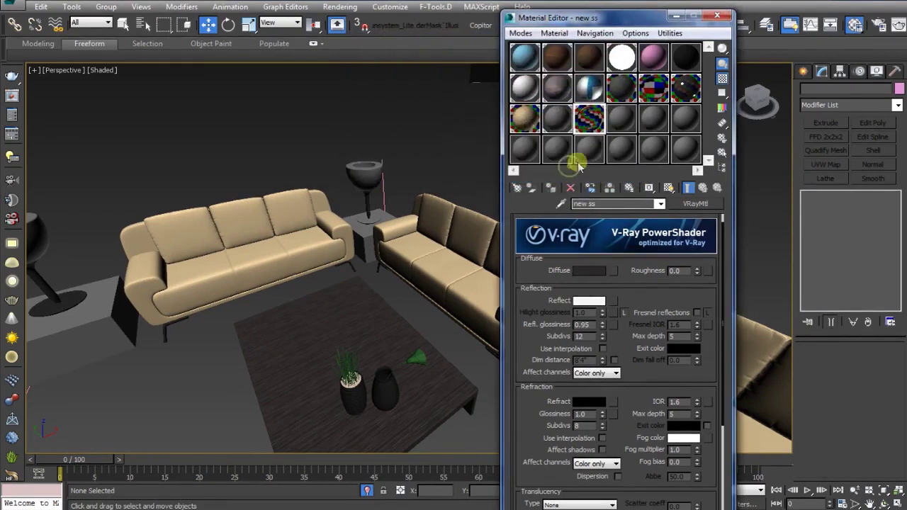
# Assign the new ss material to the light bars above the wall pictures.
pyautogui.keyDown('alt'); pyautogui.moveTo(357, 215); pyautogui.dragTo(328, 253, button='middle'); pyautogui.keyUp('alt')
pyautogui.scroll(-3, 414, 347)
pyautogui.scroll(3, 466, 336)
pyautogui.moveTo(467, 336); pyautogui.dragTo(277, 305, button='middle')
pyautogui.scroll(-5, 328, 334)
pyautogui.moveTo(177, 206); pyautogui.dragTo(337, 281, button='middle')
pyautogui.scroll(5, 337, 263)
pyautogui.scroll(-4, 331, 273)
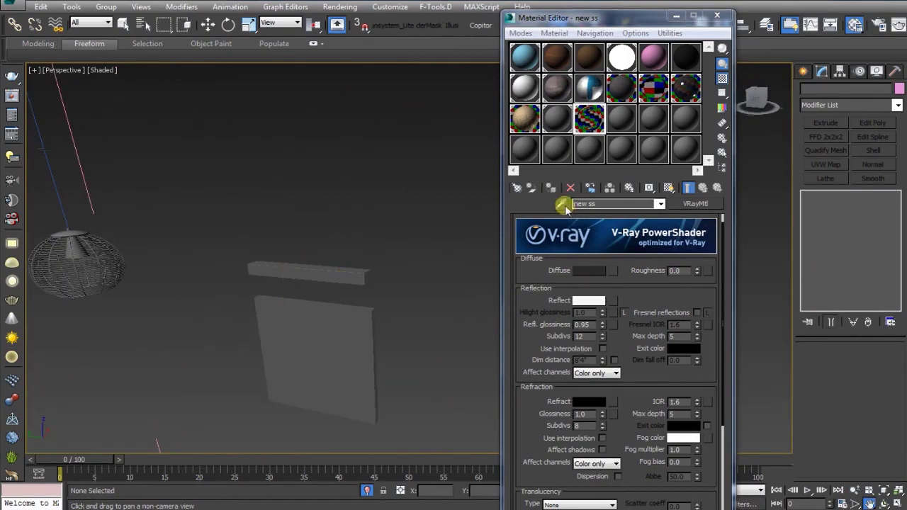
pyautogui.moveTo(590, 121); pyautogui.dragTo(358, 280)
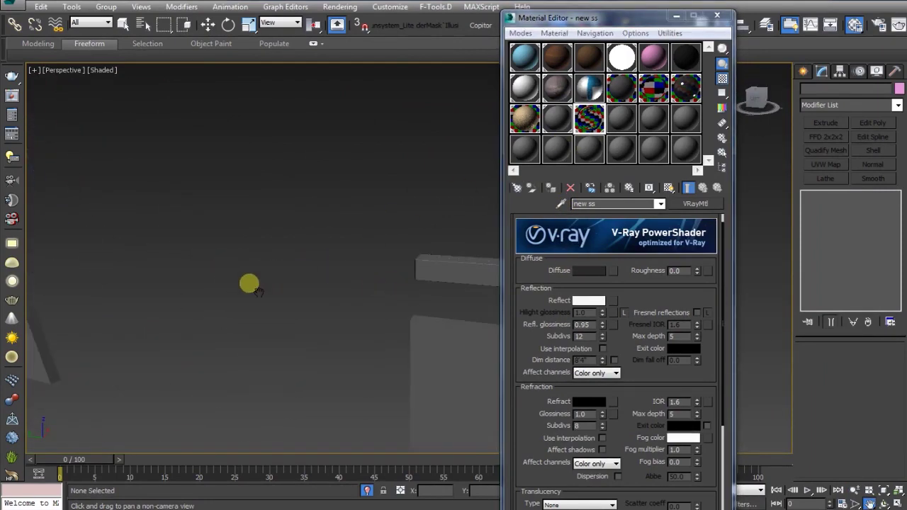
pyautogui.scroll(-3, 249, 283)
pyautogui.moveTo(584, 130); pyautogui.dragTo(410, 323)
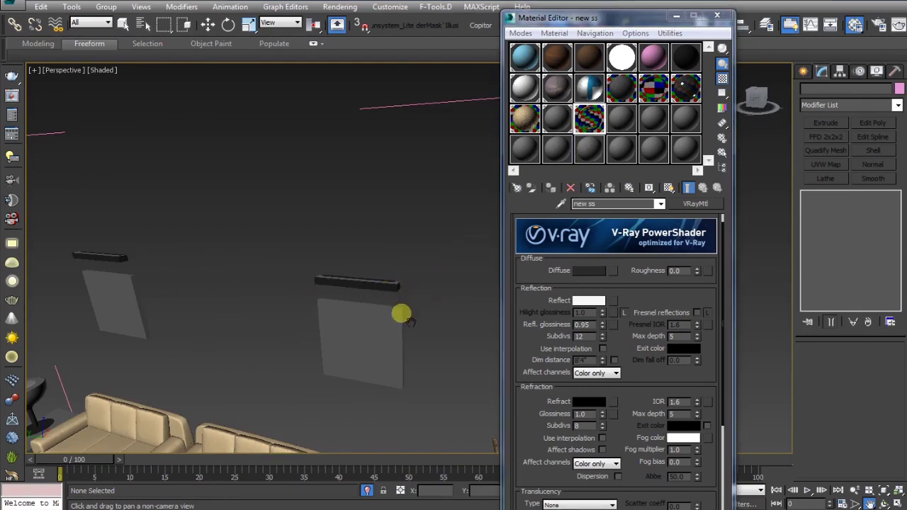
# Assign the new ss material to the small disc above the wire-globe pendant lamp and to its hanging cord.
pyautogui.scroll(-5, 401, 314)
pyautogui.scroll(5, 298, 336)
pyautogui.scroll(6, 336, 211)
pyautogui.scroll(5, 337, 213)
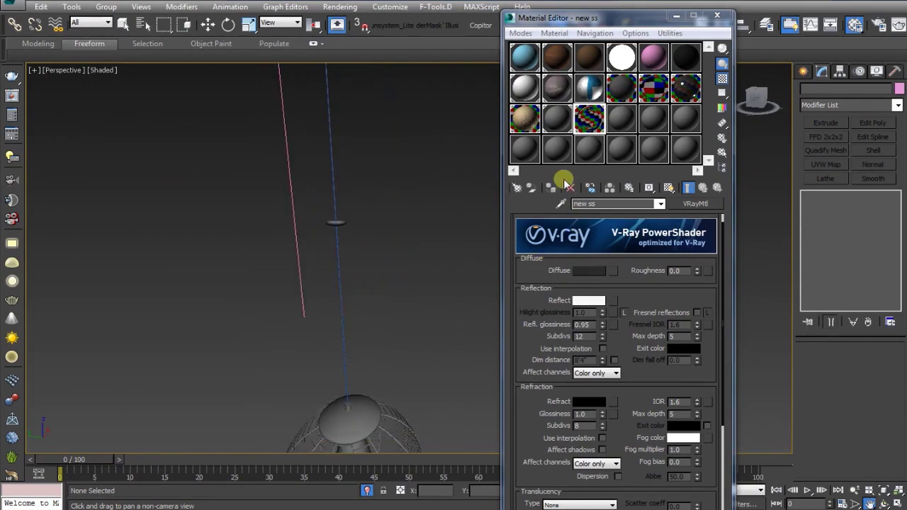
pyautogui.moveTo(587, 124); pyautogui.dragTo(342, 225)
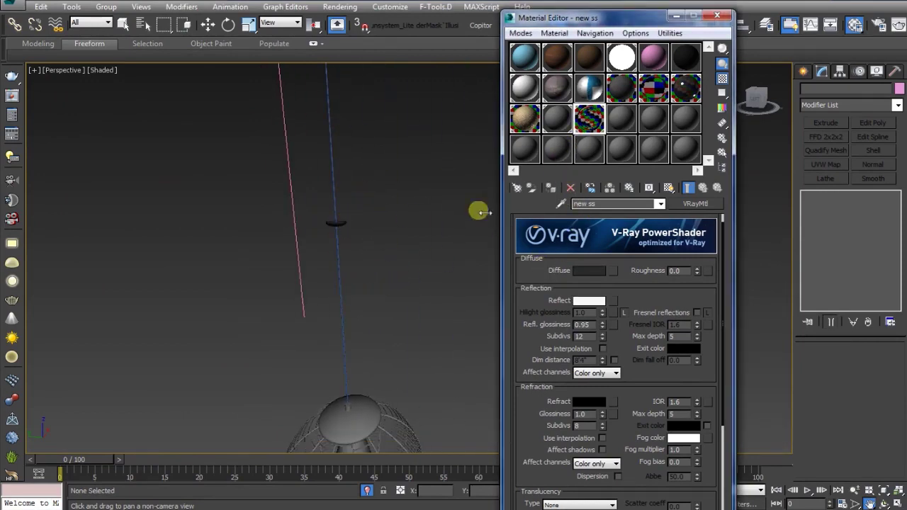
pyautogui.moveTo(602, 125); pyautogui.dragTo(345, 309)
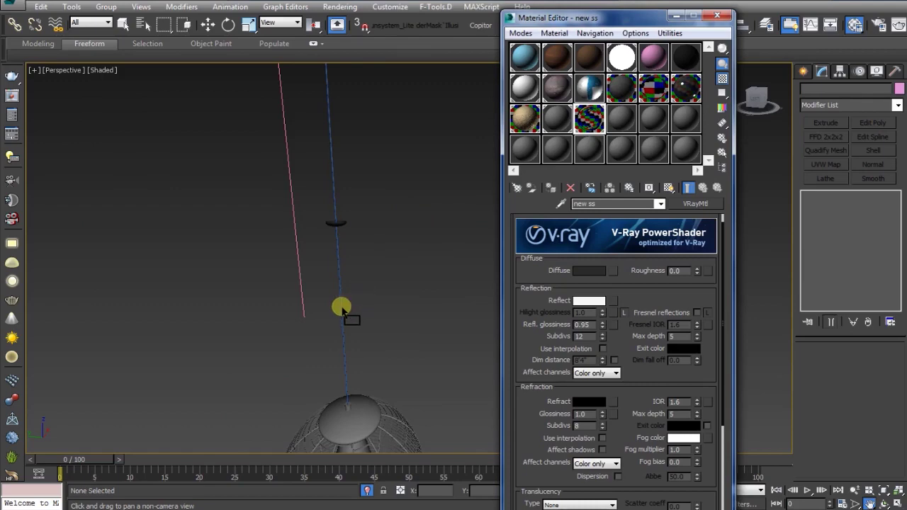
pyautogui.click(394, 290)
# Assign the new ss material to the round cap on top of the wire-globe pendant lamp.
pyautogui.scroll(-6, 409, 318)
pyautogui.scroll(6, 414, 375)
pyautogui.moveTo(372, 225); pyautogui.dragTo(381, 374, button='middle')
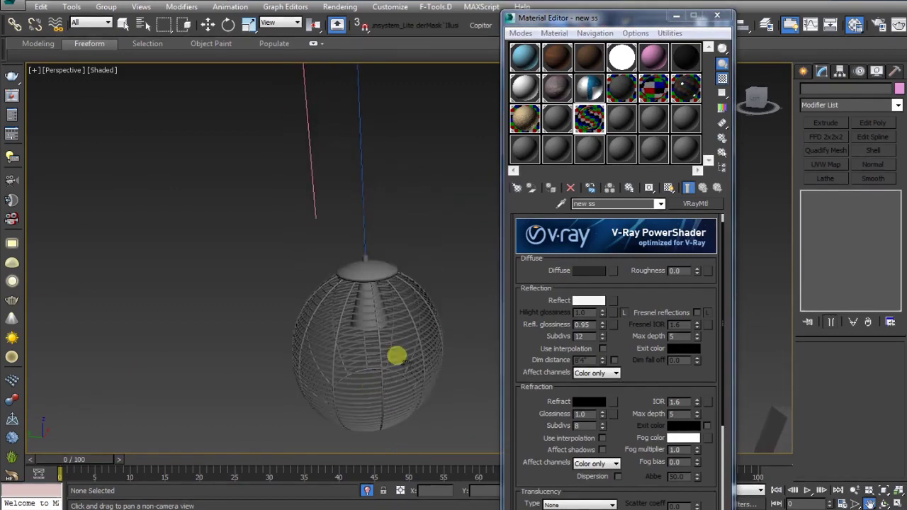
pyautogui.moveTo(584, 126); pyautogui.dragTo(380, 272)
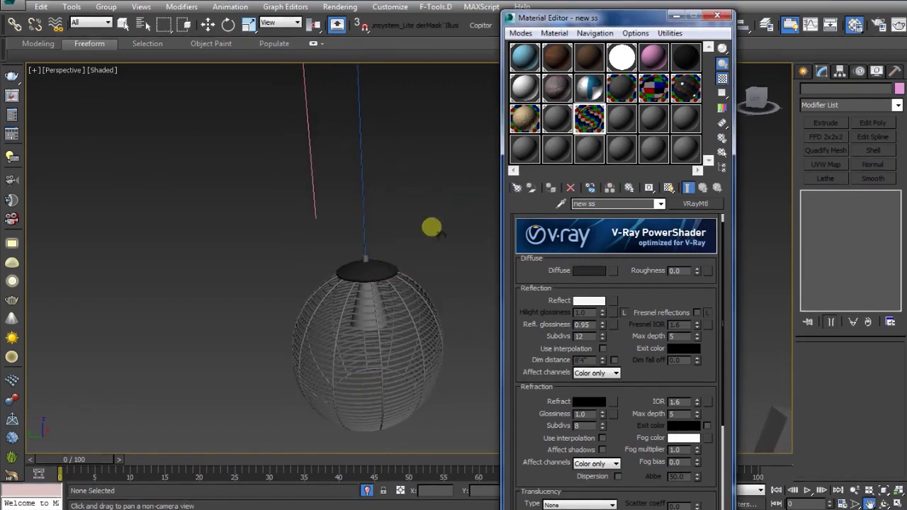
pyautogui.click(442, 210)
# Save the scene and close the Material Editor.
pyautogui.keyDown('alt'); pyautogui.moveTo(445, 263); pyautogui.dragTo(301, 237, button='middle'); pyautogui.keyUp('alt')
pyautogui.scroll(-6, 420, 248)
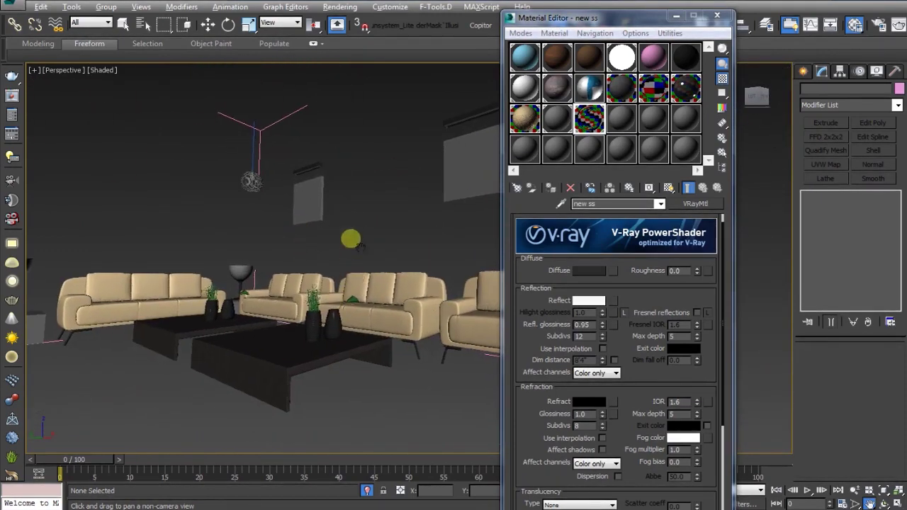
pyautogui.scroll(-3, 401, 236)
pyautogui.moveTo(390, 237); pyautogui.dragTo(379, 237, button='middle')
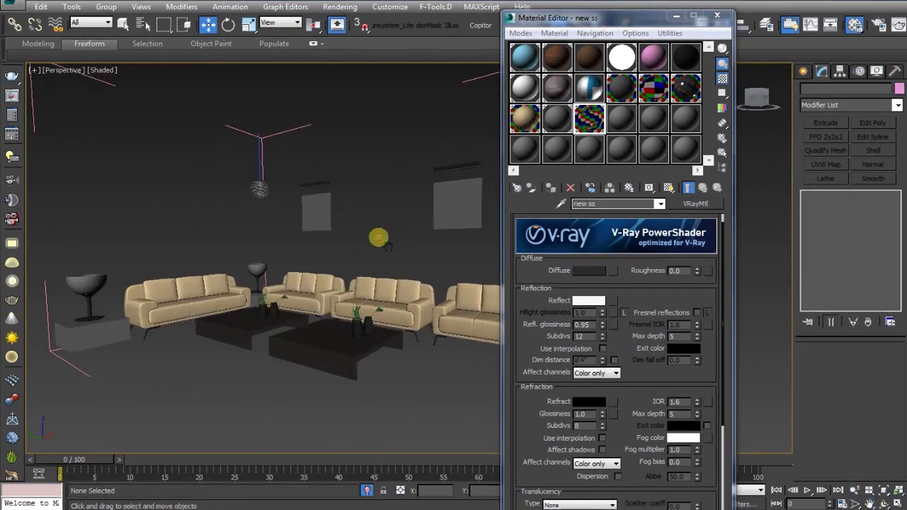
pyautogui.hotkey('ctrl', 's')
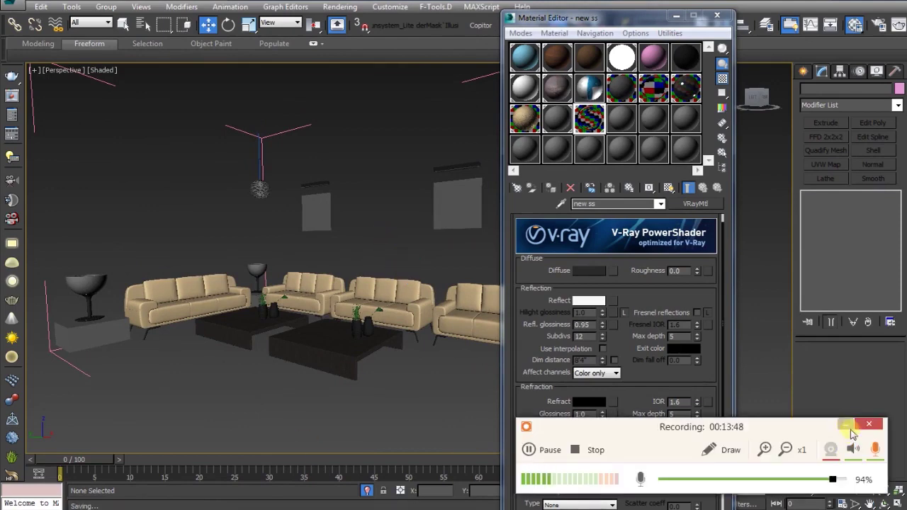
pyautogui.click(848, 426)
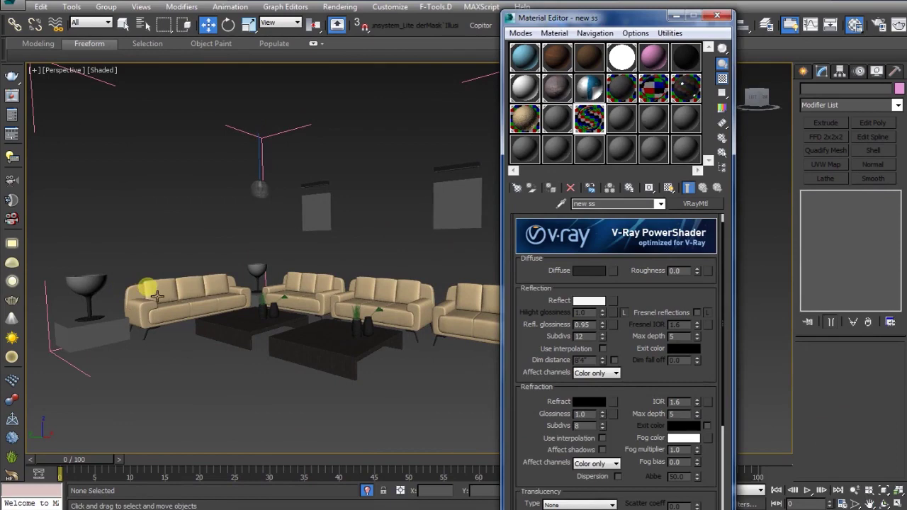
pyautogui.moveTo(389, 246); pyautogui.dragTo(340, 232, button='middle')
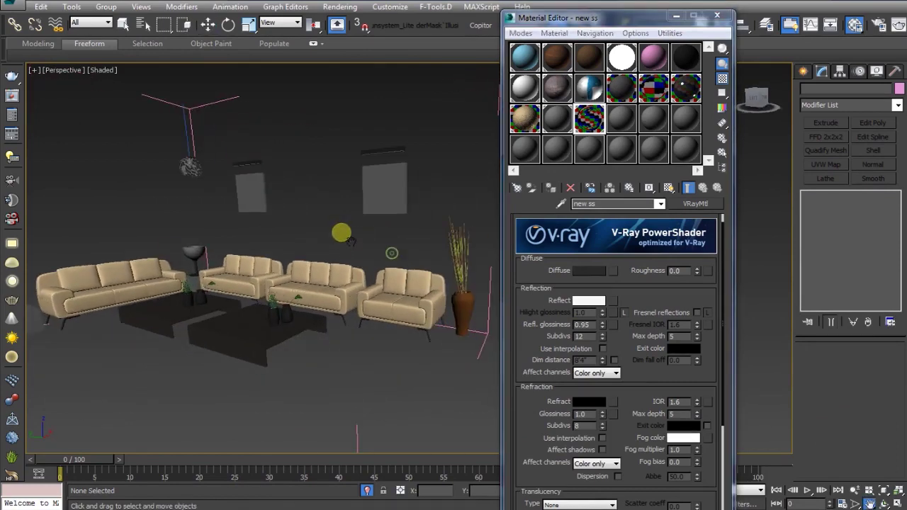
pyautogui.click(716, 17)
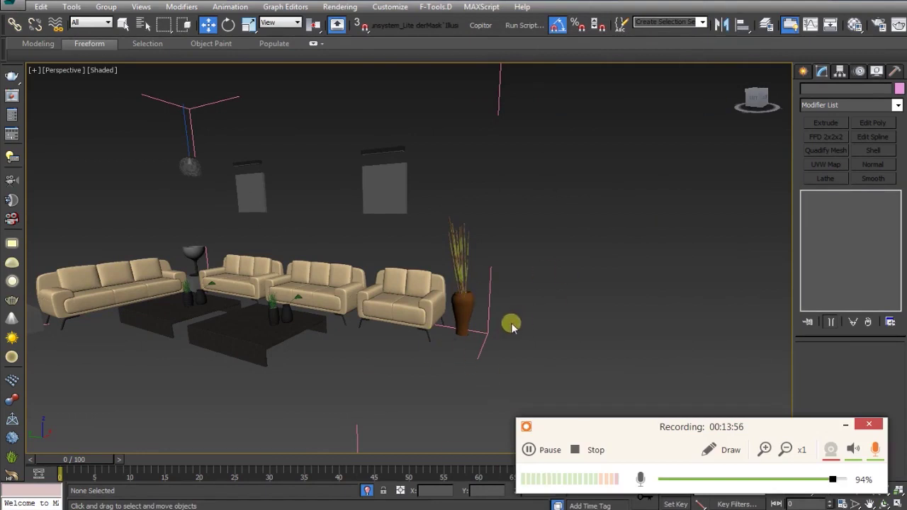
pyautogui.scroll(3, 581, 334)
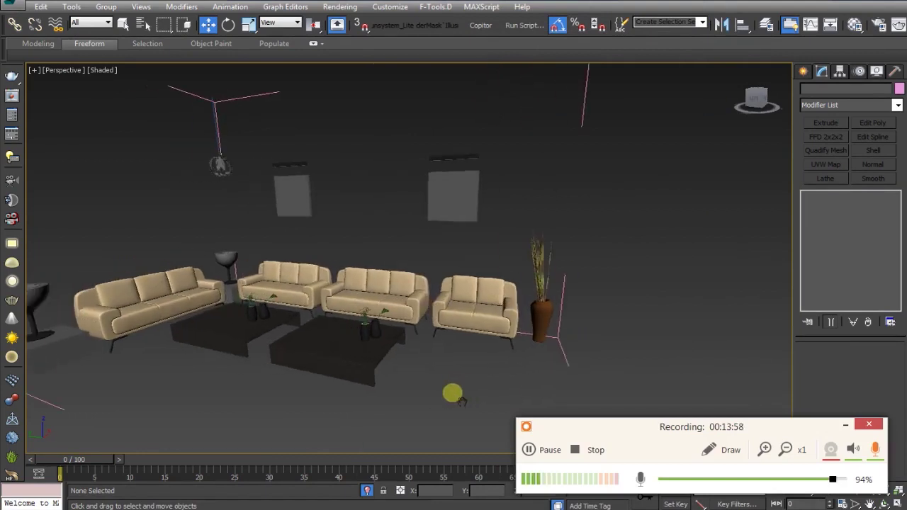